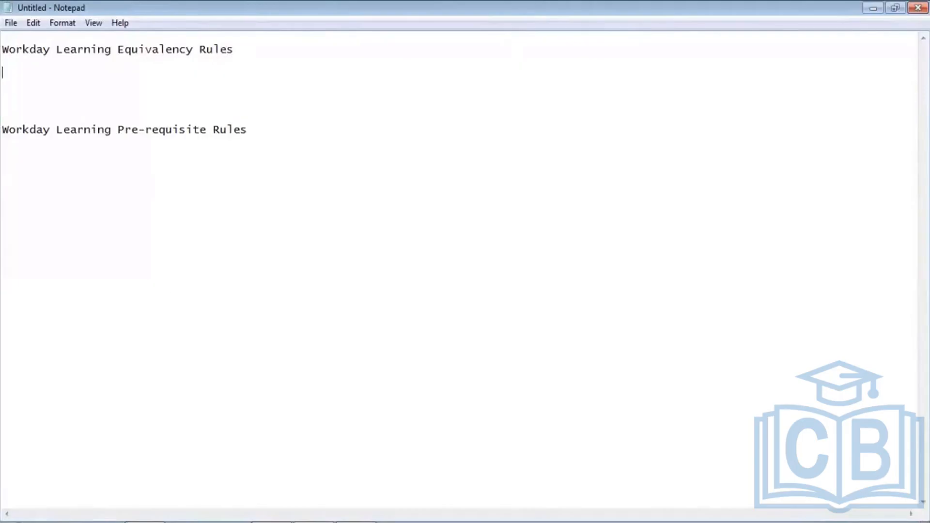
# Switch from Notepad to the Workday home page and activate its global search.
pyautogui.press('super')
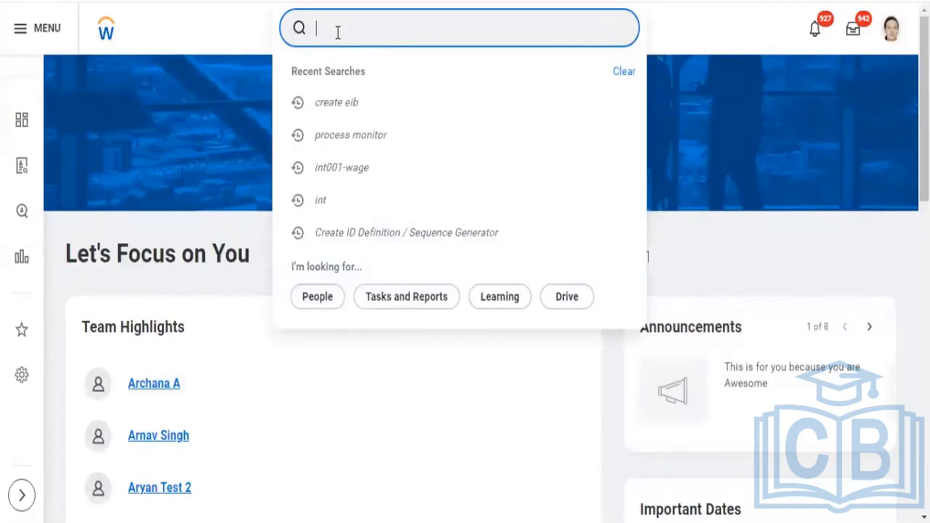
pyautogui.write('create')
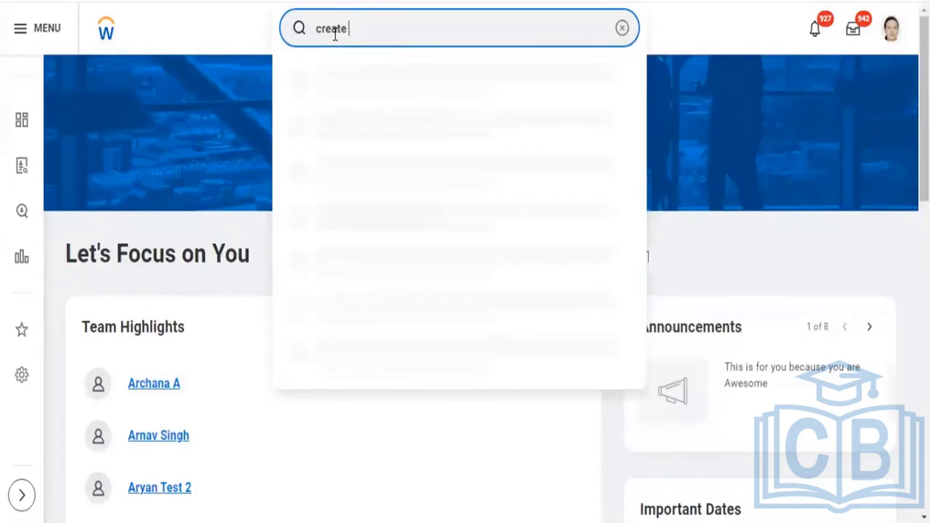
pyautogui.write(' cccc')
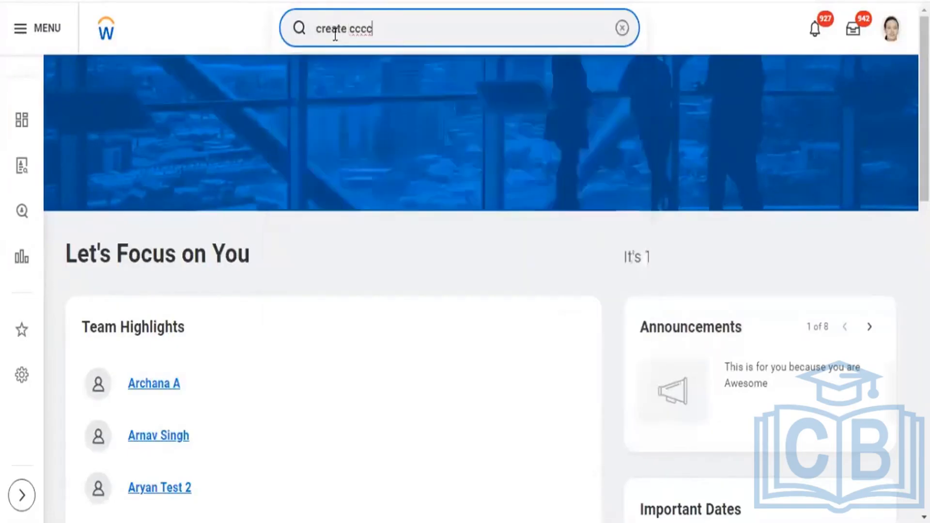
pyautogui.click(334, 30)
pyautogui.press('BackSpace')
pyautogui.press('BackSpace')
pyautogui.press('BackSpace')
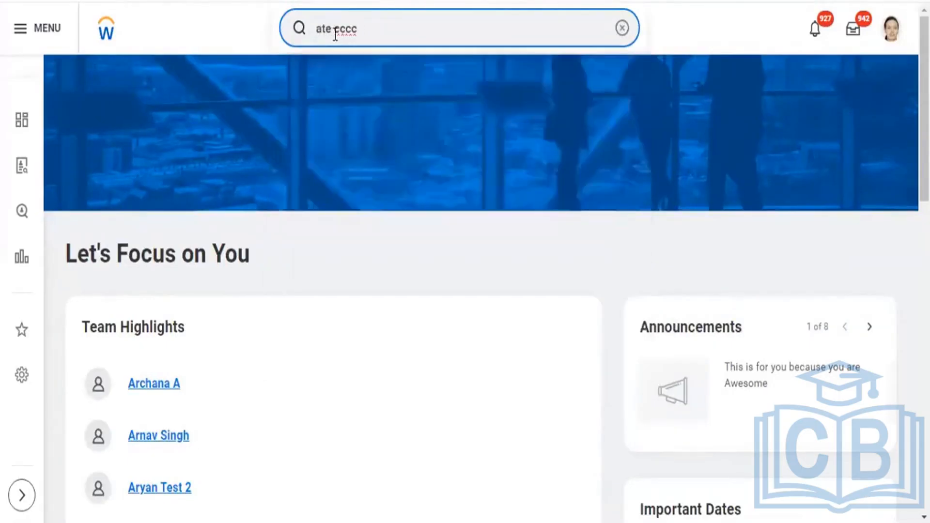
pyautogui.press('Delete')
pyautogui.press('Delete')
pyautogui.press('Delete')
pyautogui.press('Delete')
pyautogui.press('Delete')
pyautogui.press('Delete')
pyautogui.press('Delete')
pyautogui.press('Delete')
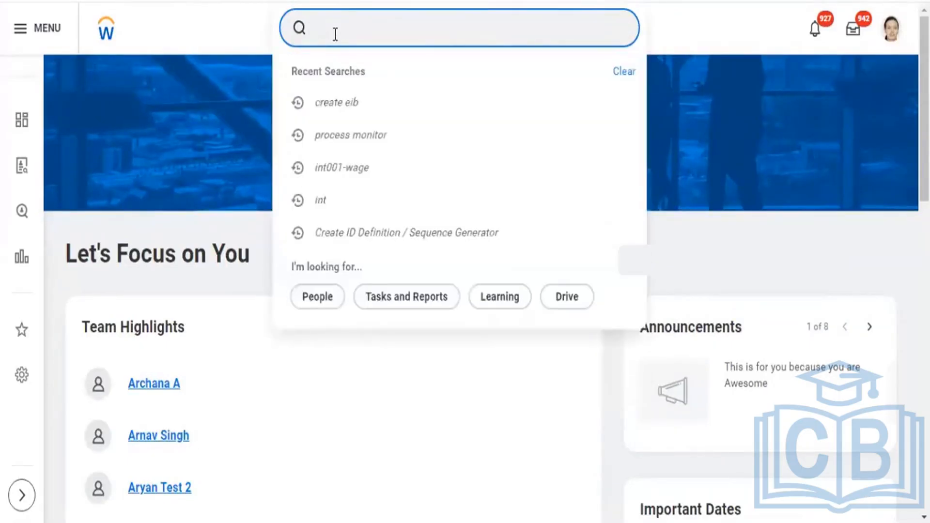
# Search for "create learning eq" and open the Create Learning Equivalency Rule task.
pyautogui.write('create')
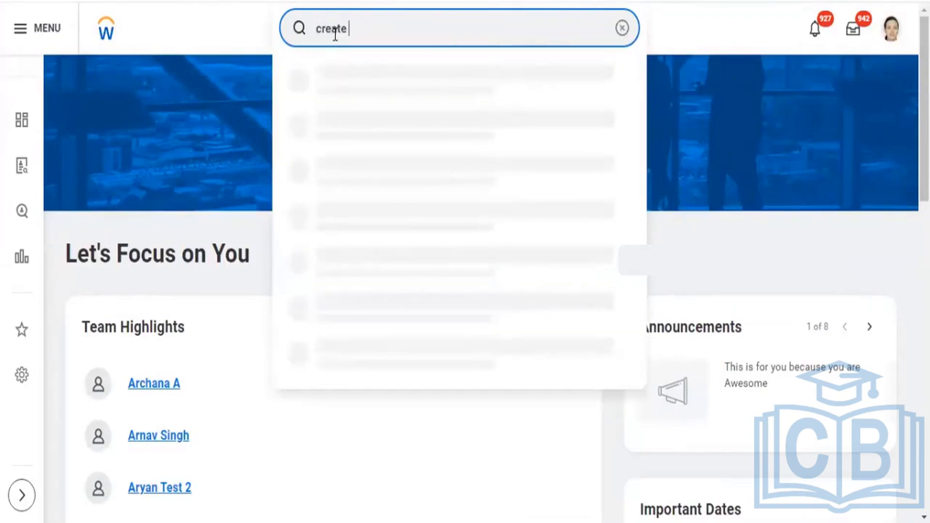
pyautogui.write(' learning ')
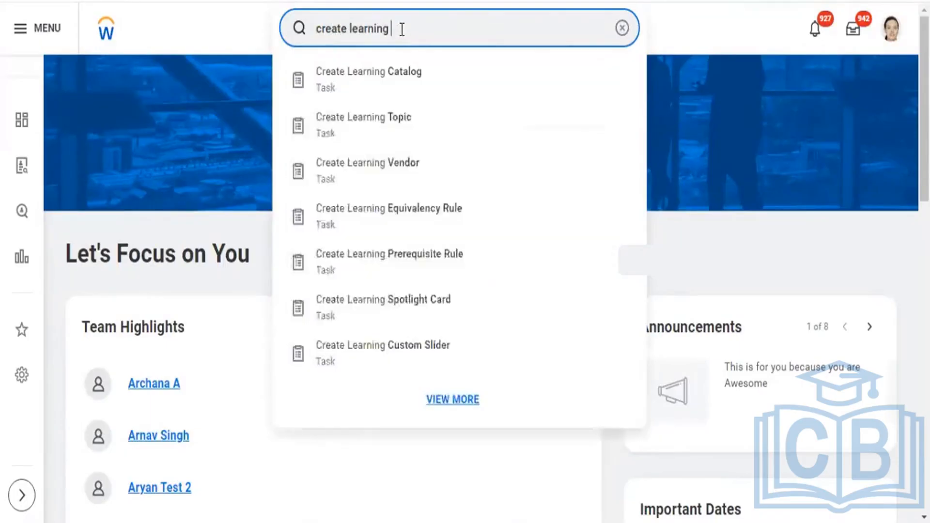
pyautogui.write('e')
pyautogui.write('d')
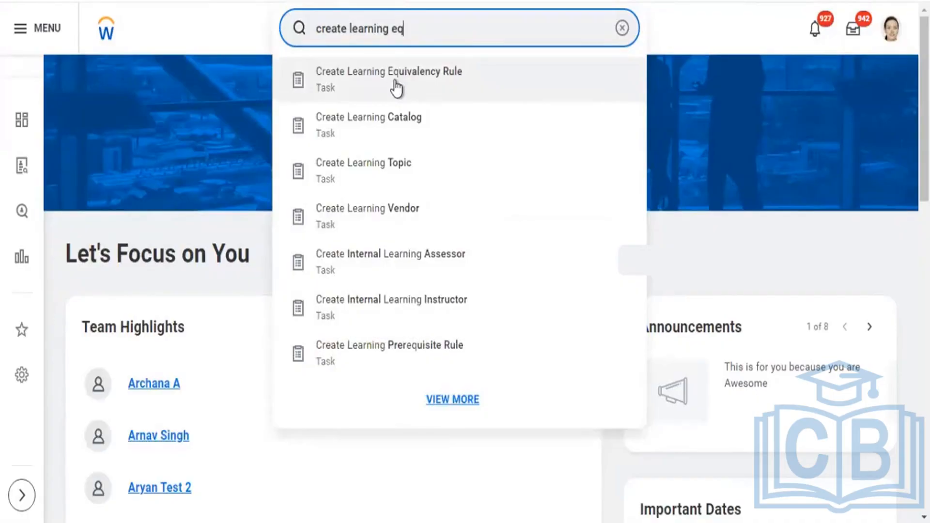
pyautogui.click(396, 89)
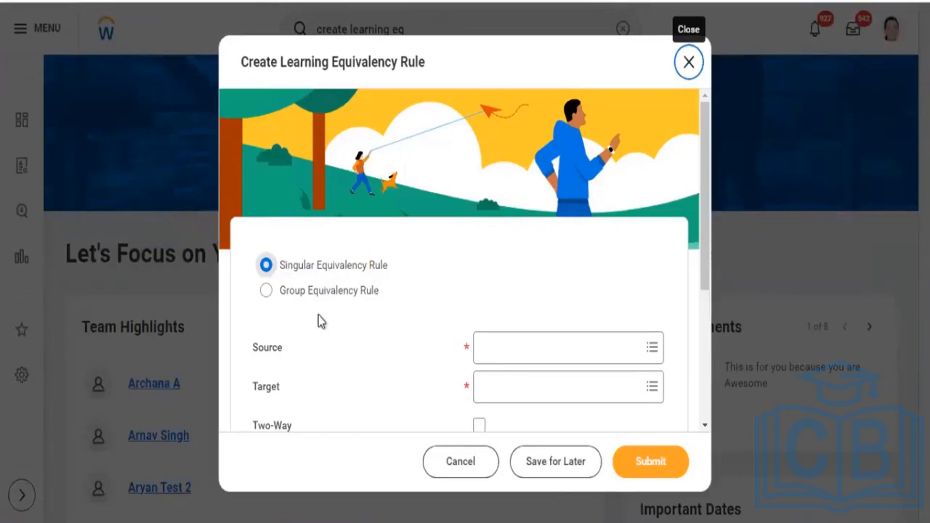
# Look at the fields of the Group Equivalency Rule type and return to Singular Equivalency Rule.
pyautogui.click(301, 290)
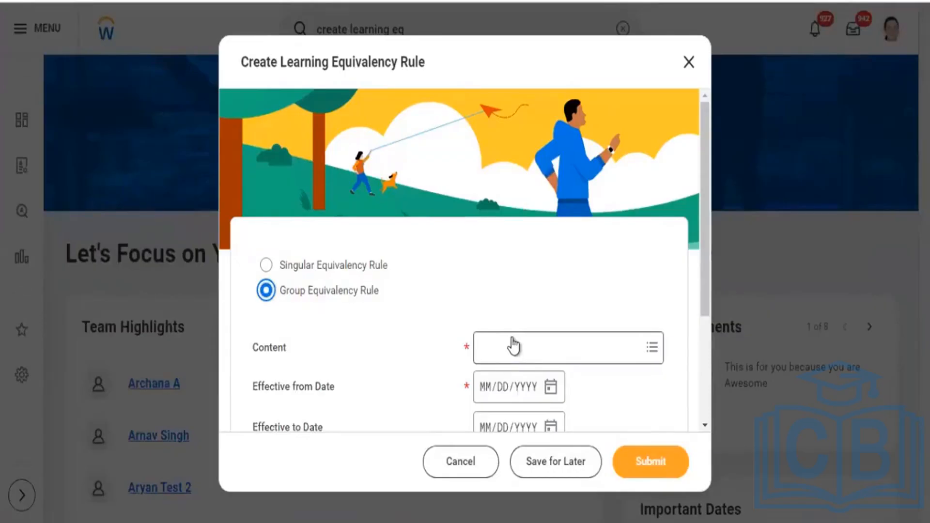
pyautogui.click(332, 268)
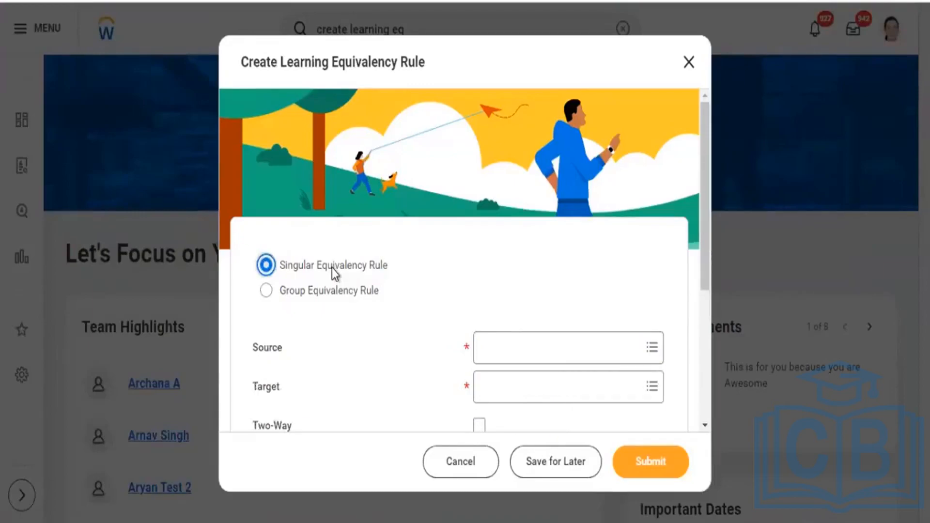
# Search the source courses for "Workday learning" and select Introduction to Workday Learning as the rule's Source.
pyautogui.click(496, 347)
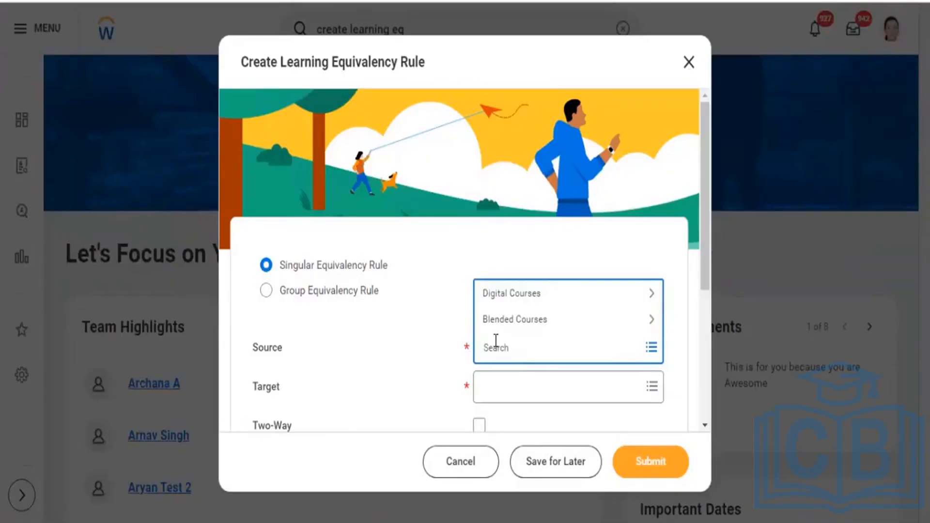
pyautogui.click(531, 295)
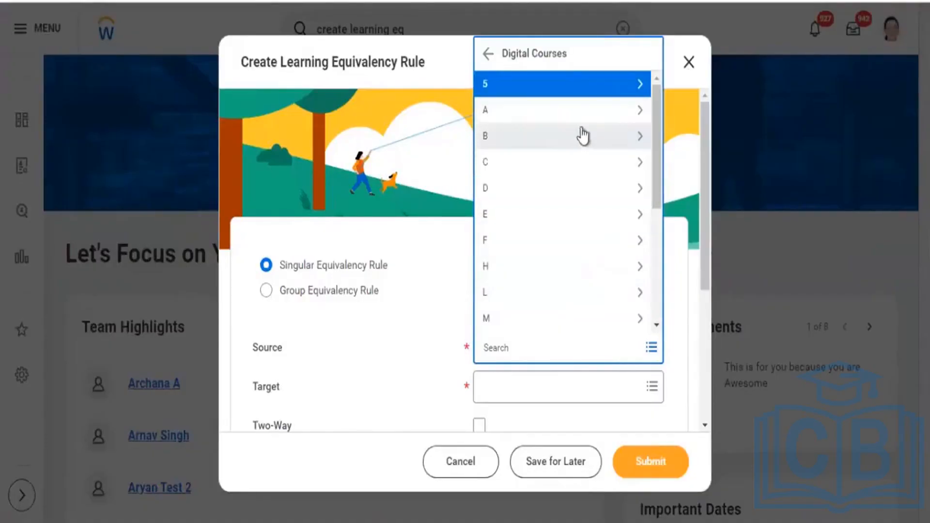
pyautogui.click(608, 122)
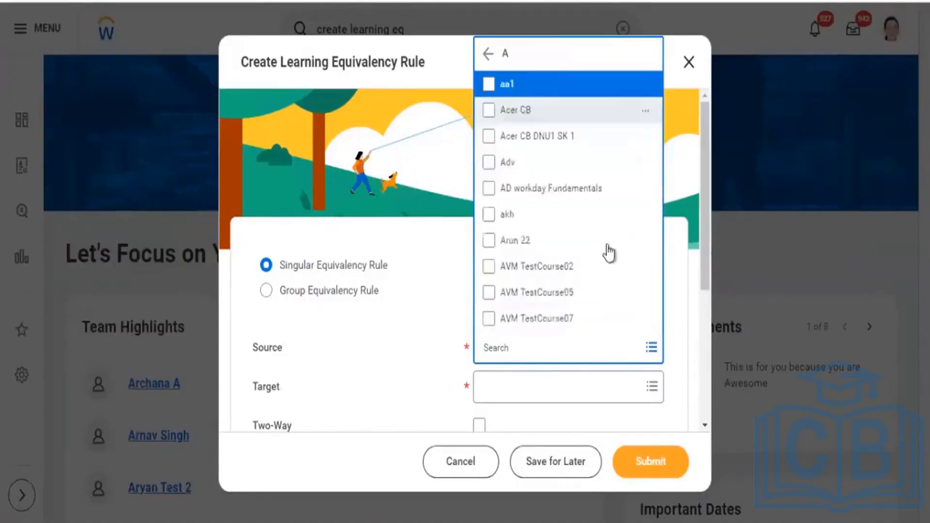
pyautogui.click(515, 349)
pyautogui.write('Workday')
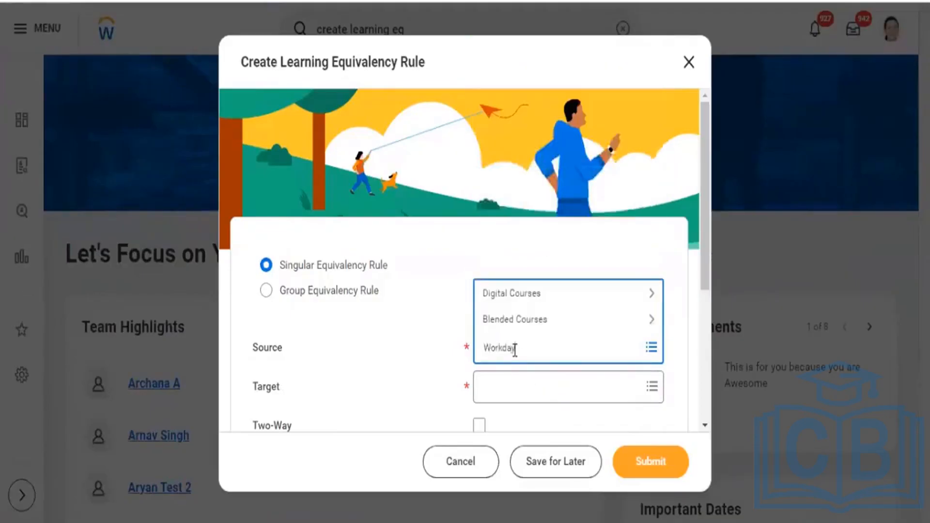
pyautogui.press('Return')
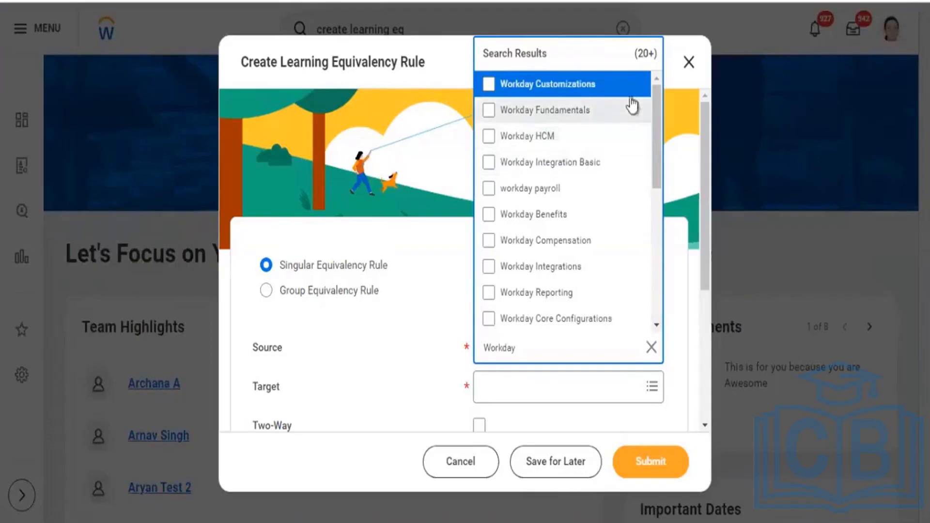
pyautogui.moveTo(655, 104); pyautogui.dragTo(657, 116)
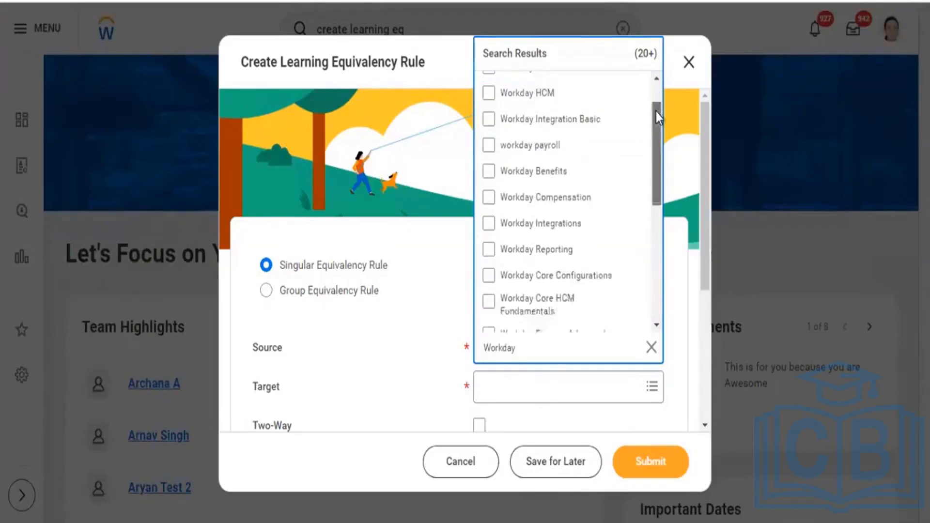
pyautogui.click(537, 347)
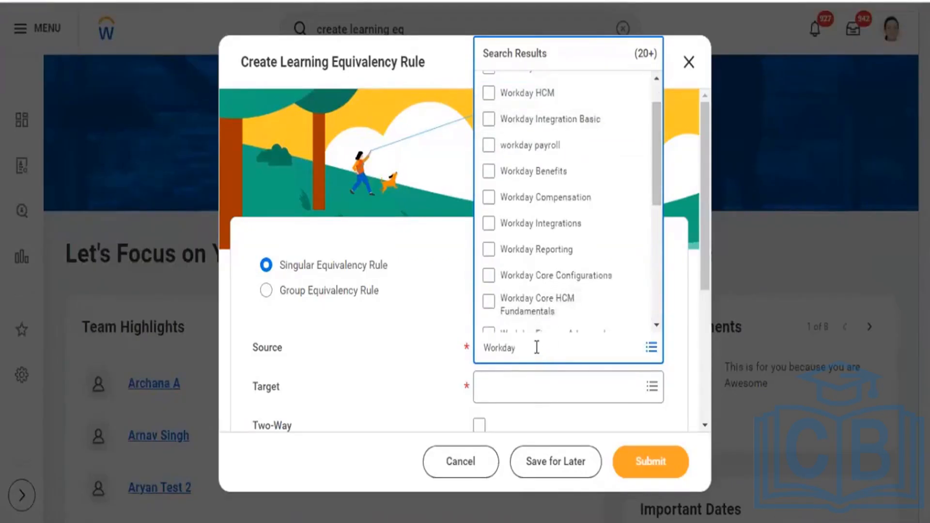
pyautogui.write('learning')
pyautogui.press('Return')
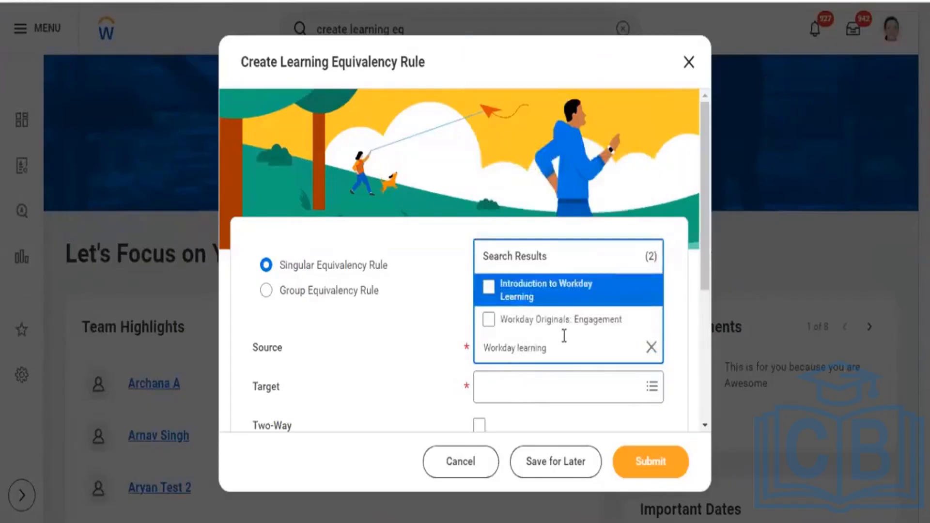
pyautogui.click(535, 304)
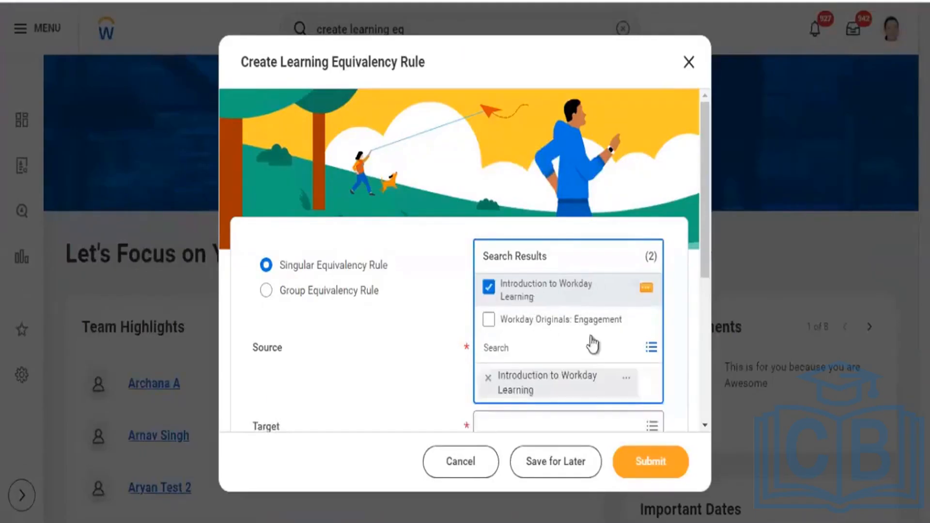
# Search for "Workday HCM" and add Workday HCM Fundamentals as a second Source course of the rule.
pyautogui.click(521, 346)
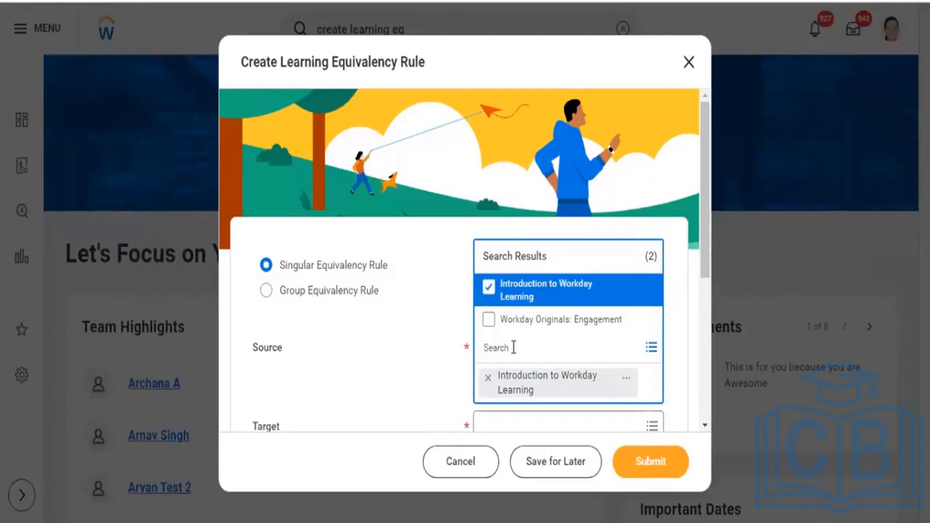
pyautogui.write('Workday Learning')
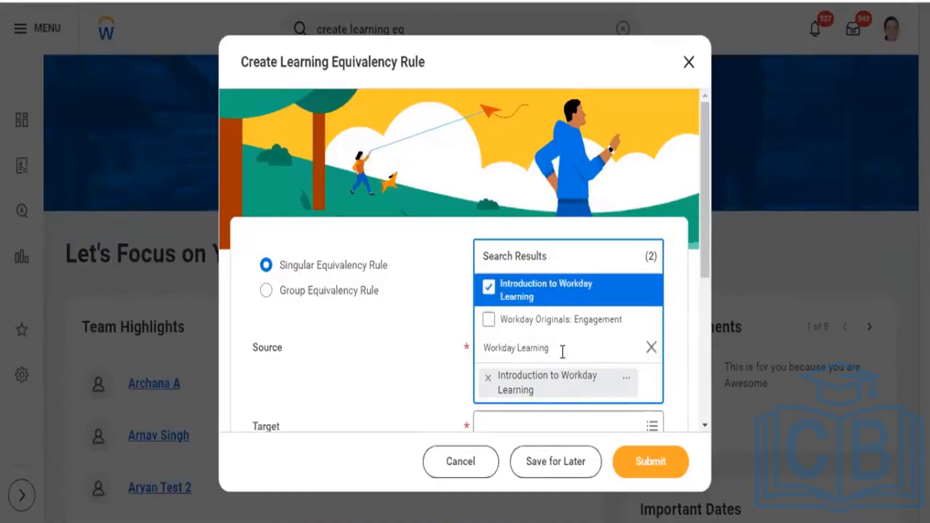
pyautogui.press('BackSpace')
pyautogui.press('BackSpace')
pyautogui.press('BackSpace')
pyautogui.press('BackSpace')
pyautogui.press('BackSpace')
pyautogui.press('BackSpace')
pyautogui.press('BackSpace')
pyautogui.press('BackSpace')
pyautogui.write('HCM')
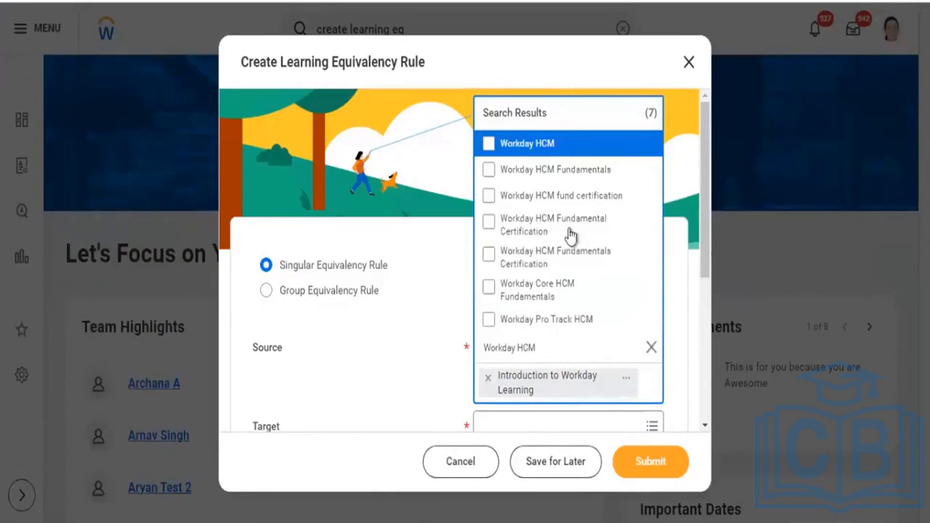
pyautogui.click(555, 172)
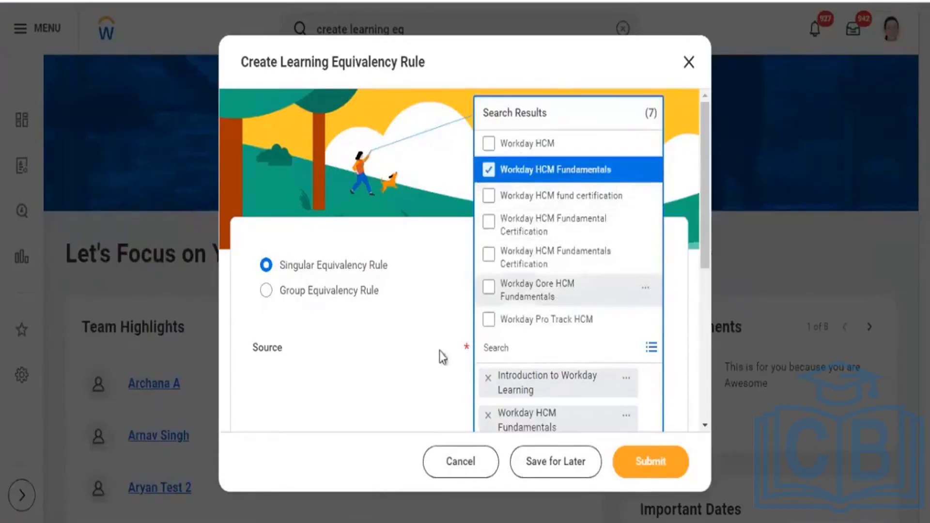
pyautogui.click(424, 335)
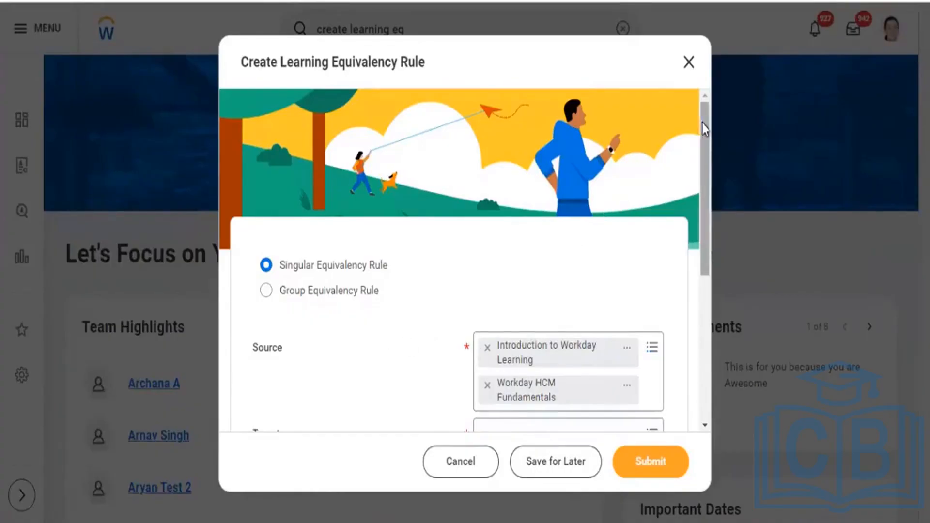
# Browse the digital courses for Target without choosing one, and remove Workday HCM Fundamentals from the Source courses.
pyautogui.moveTo(701, 123); pyautogui.dragTo(649, 224)
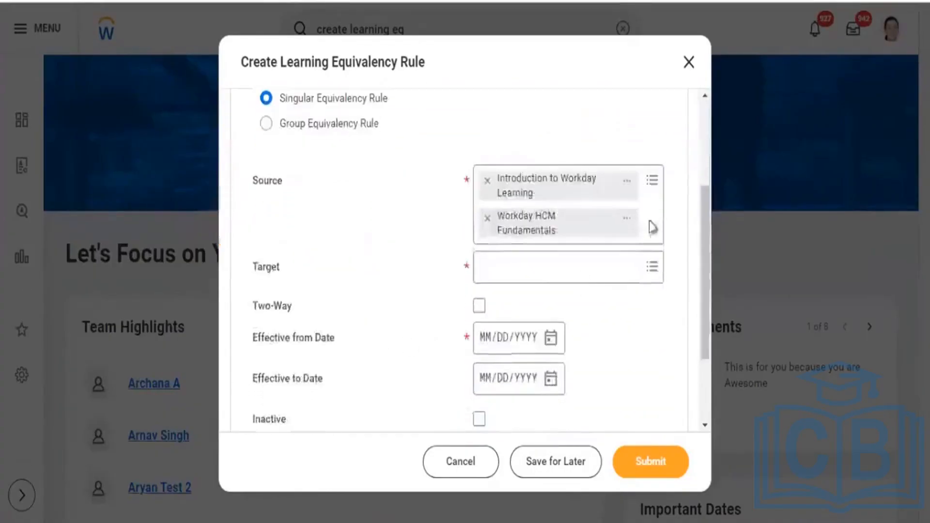
pyautogui.click(552, 270)
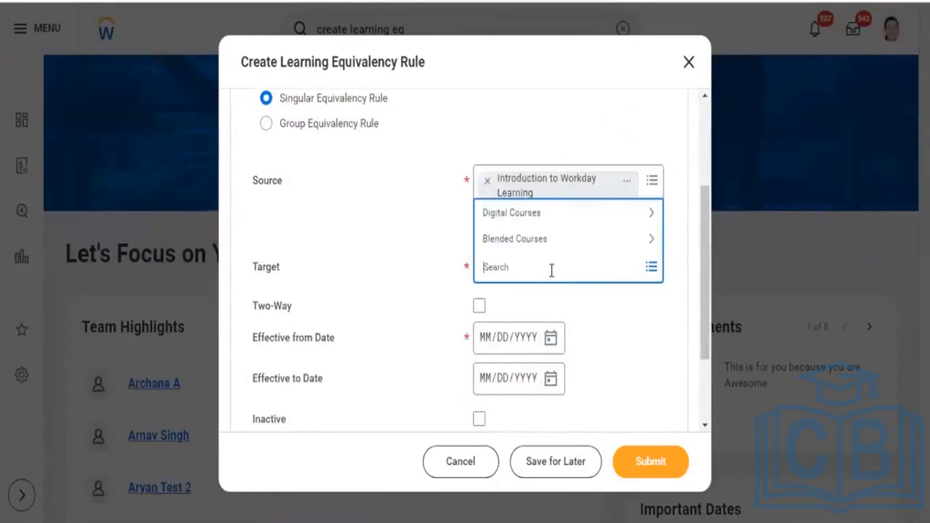
pyautogui.click(538, 219)
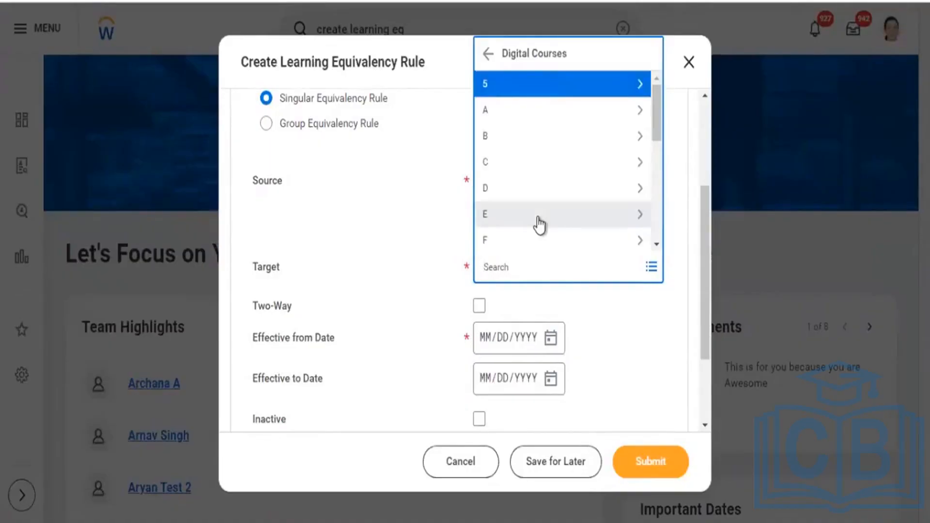
pyautogui.click(461, 266)
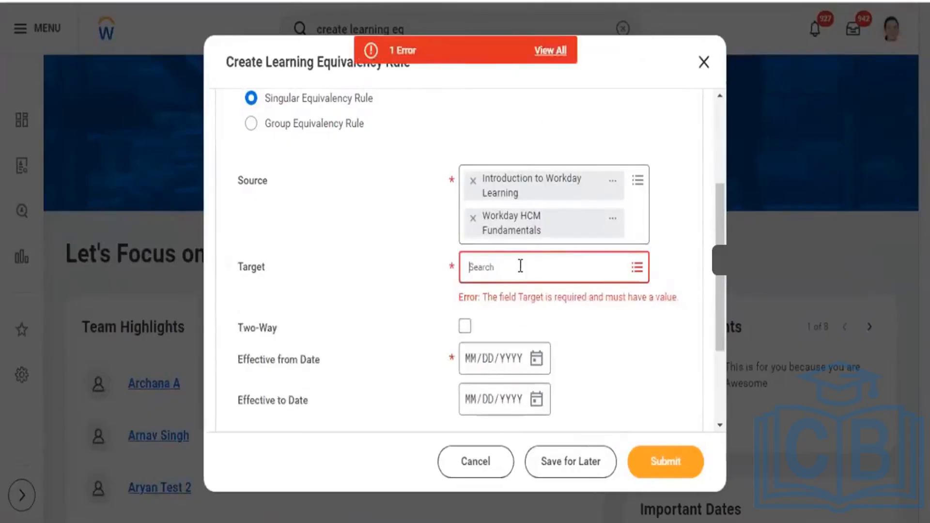
pyautogui.click(520, 266)
pyautogui.click(428, 244)
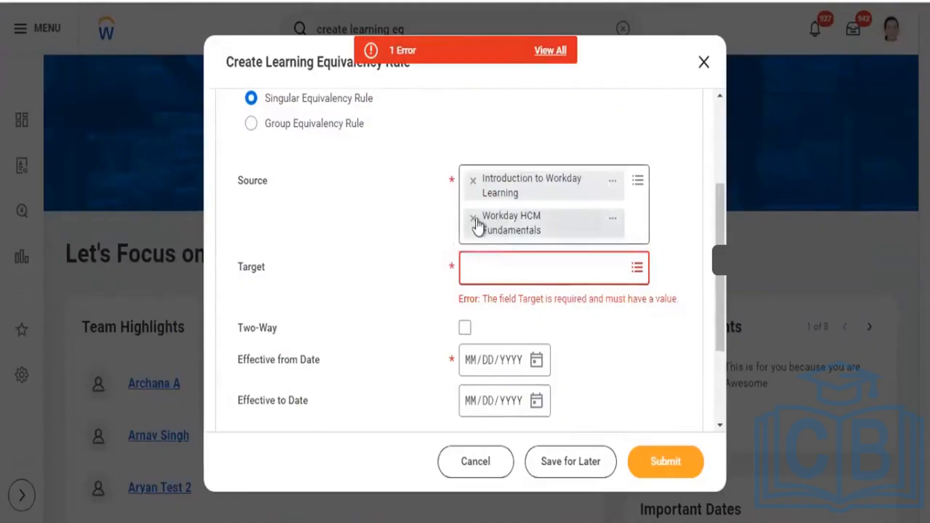
pyautogui.click(473, 218)
# Search for "Workday HCM" in the Target field and select Workday HCM Fundamentals as the rule's Target.
pyautogui.click(479, 237)
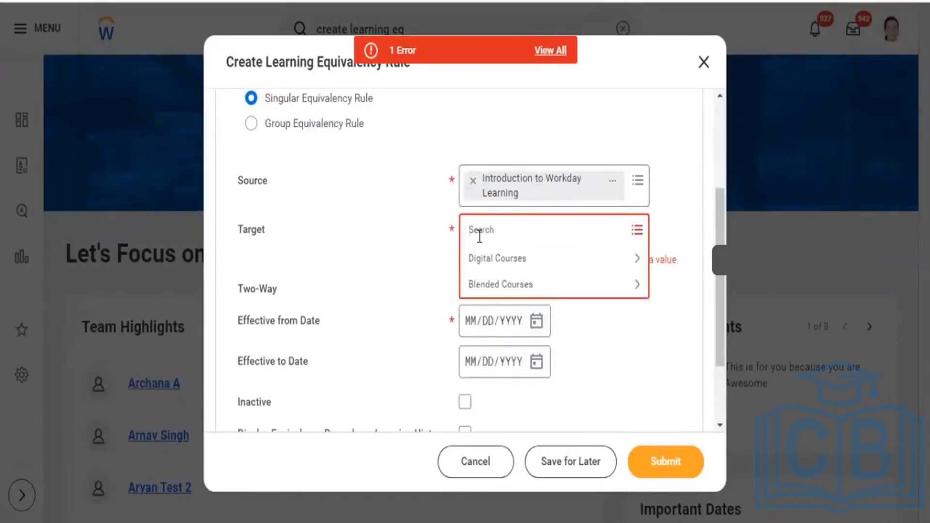
pyautogui.write('Workday HCM')
pyautogui.press('Return')
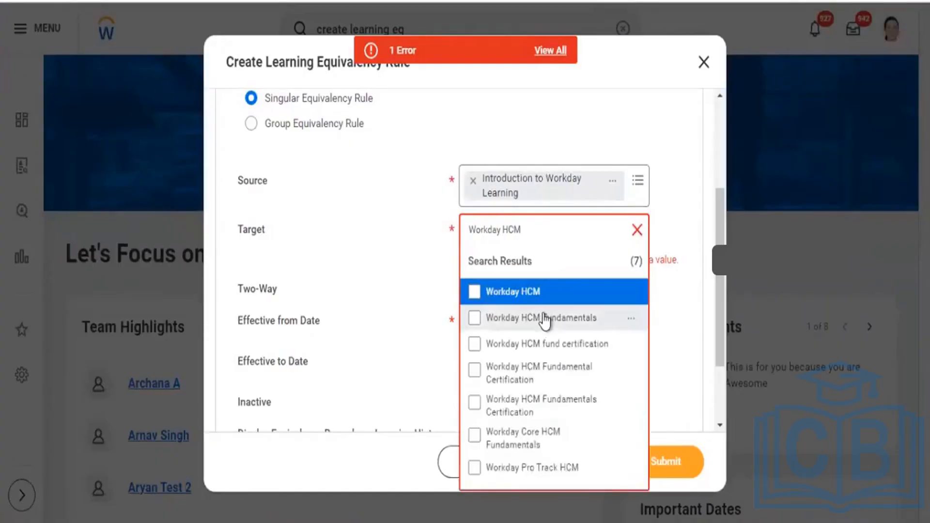
pyautogui.click(544, 317)
pyautogui.click(418, 248)
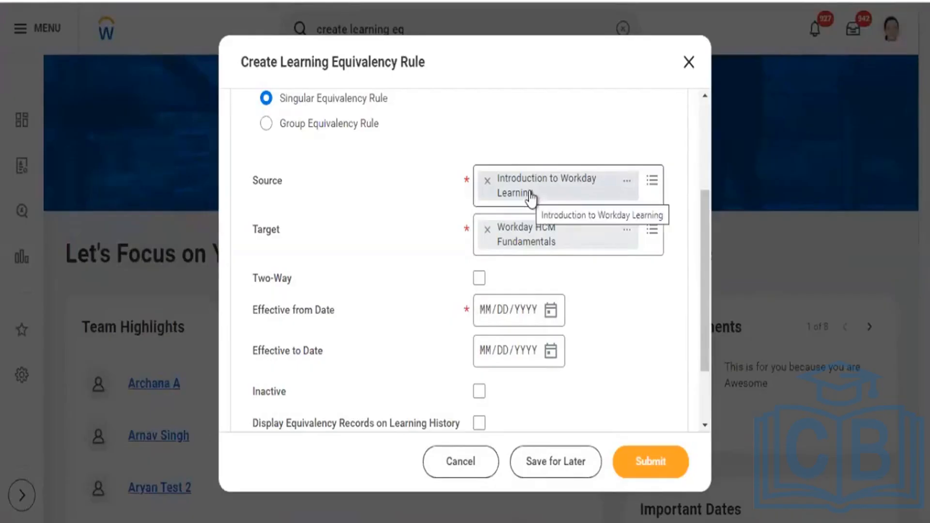
# Turn the Two-Way option of the equivalency rule on and back off.
pyautogui.click(479, 280)
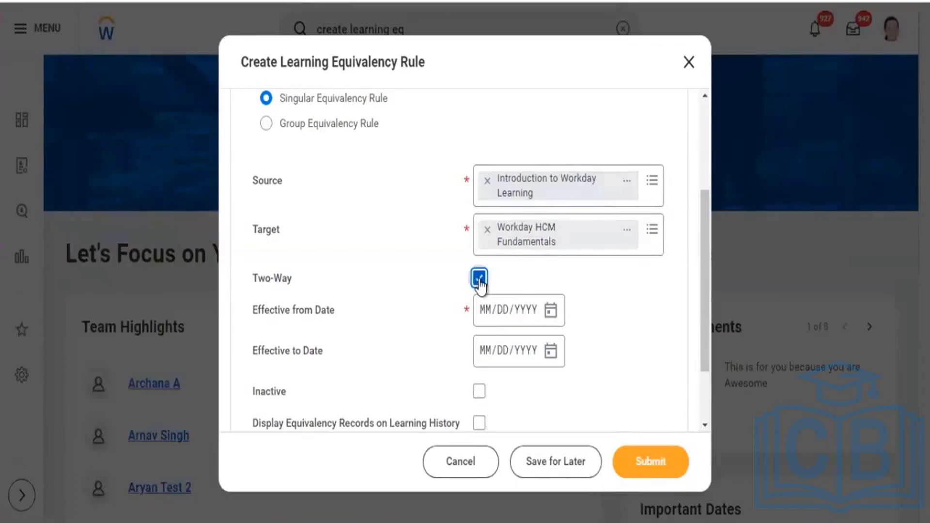
pyautogui.click(478, 280)
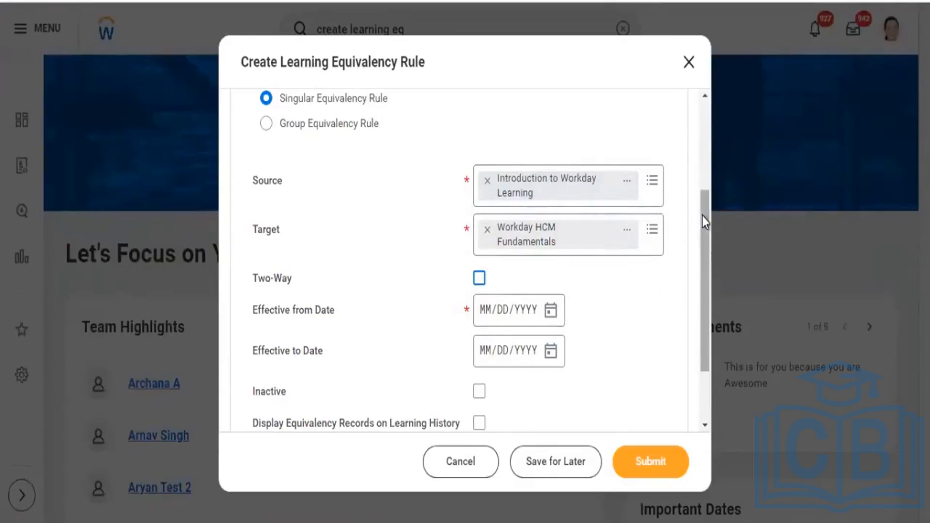
# Turn on the Two-Way option of the equivalency rule between Introduction to Workday Learning and Workday HCM Fundamentals.
pyautogui.moveTo(702, 216); pyautogui.dragTo(702, 234)
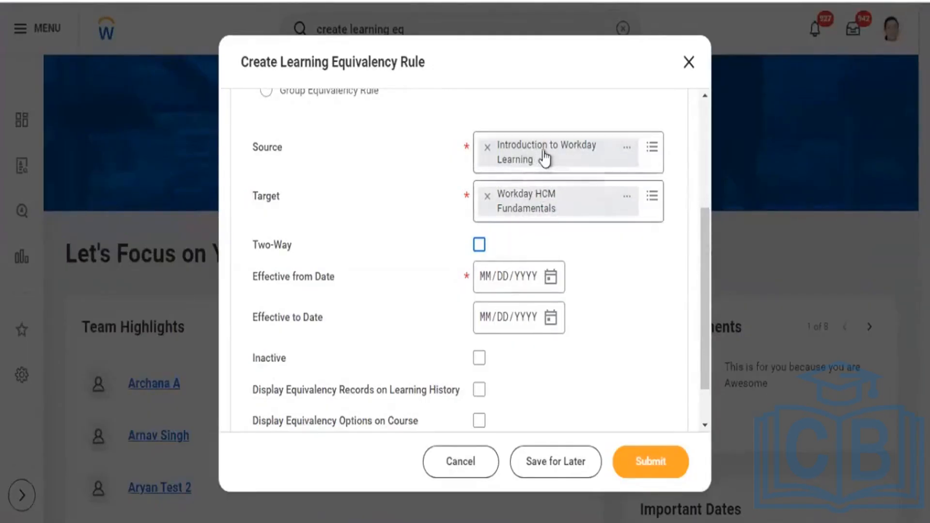
pyautogui.click(479, 245)
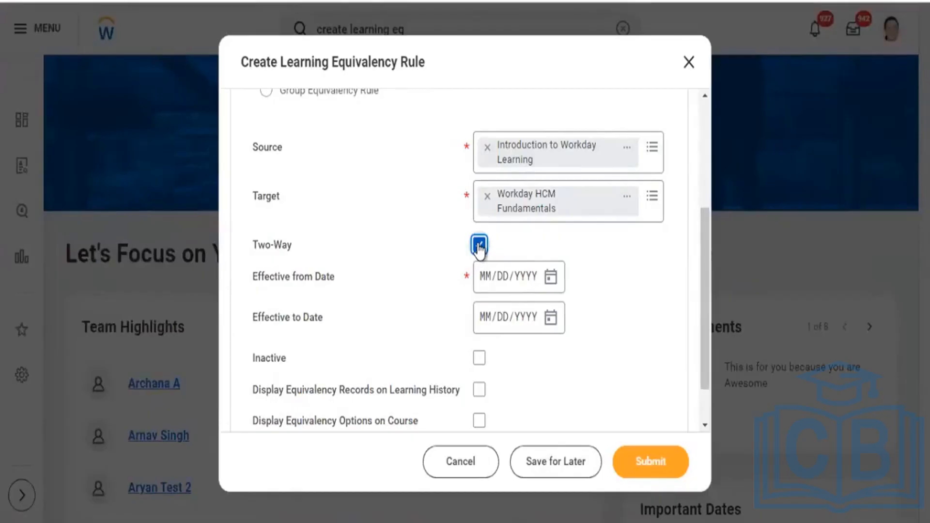
pyautogui.click(479, 246)
pyautogui.click(479, 246)
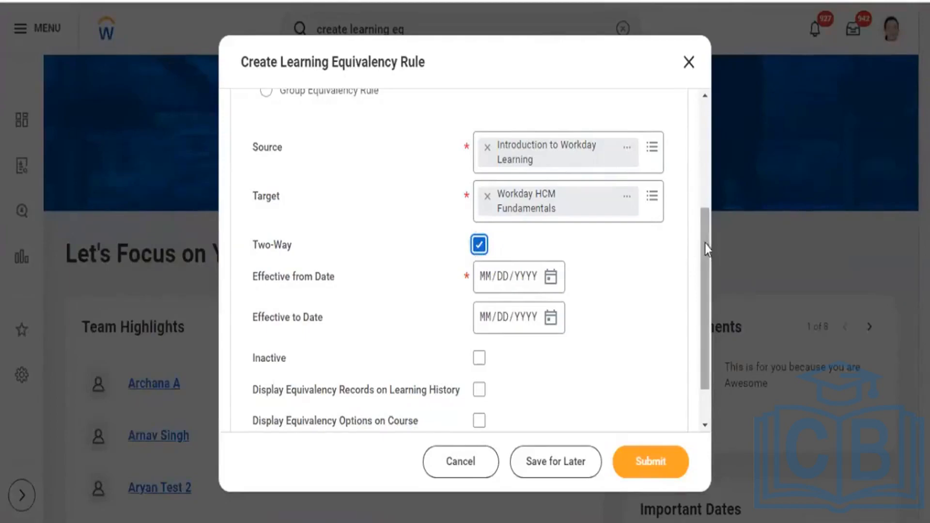
# Switch the rule type to Group Equivalency Rule to examine its fields, and return to Singular Equivalency Rule.
pyautogui.moveTo(704, 243); pyautogui.dragTo(693, 188)
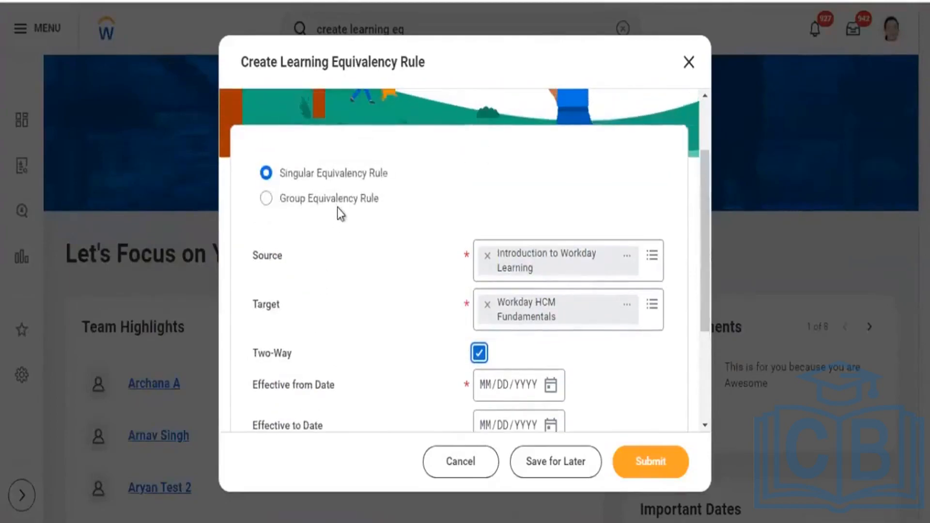
pyautogui.click(335, 198)
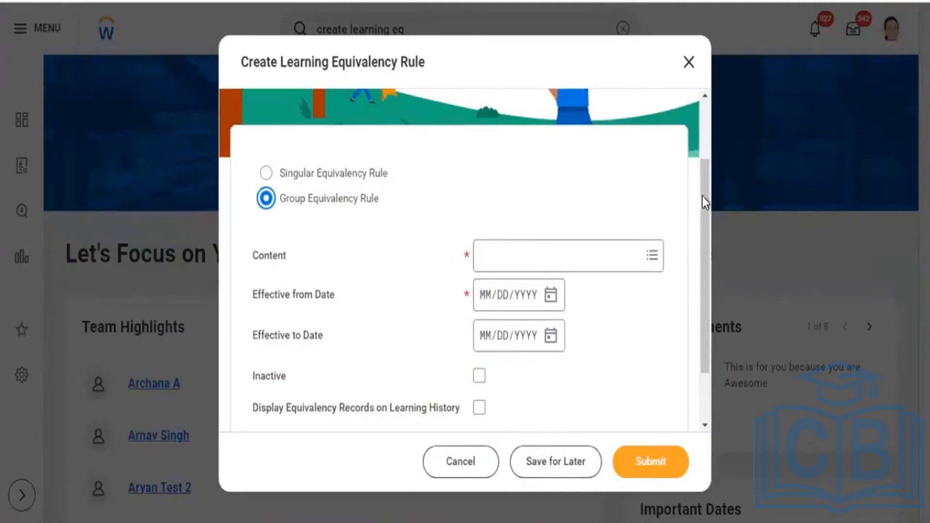
pyautogui.moveTo(700, 213); pyautogui.dragTo(697, 339)
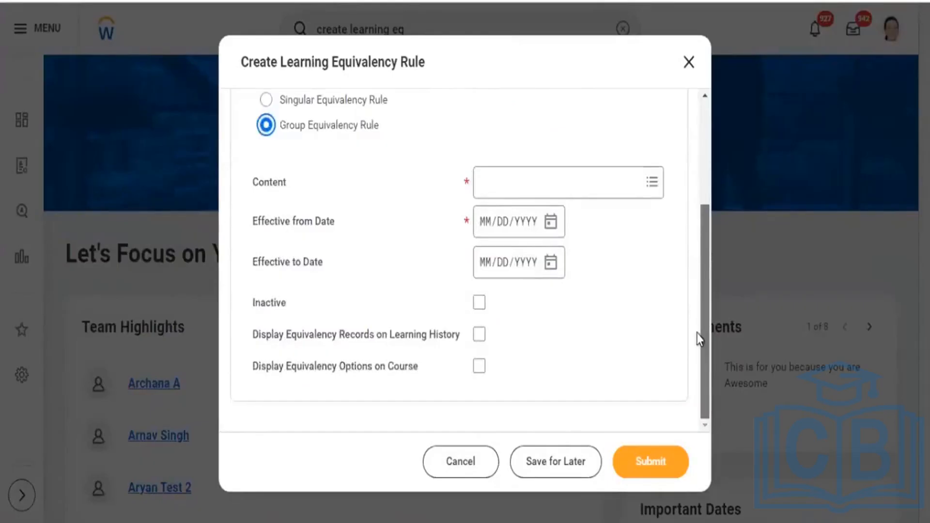
pyautogui.scroll(3, 689, 228)
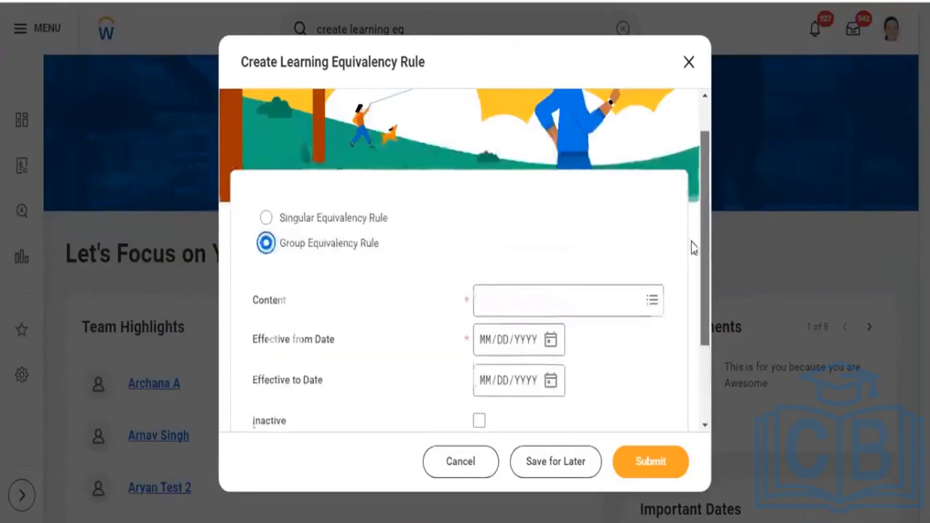
pyautogui.scroll(-3, 697, 281)
pyautogui.scroll(4, 698, 194)
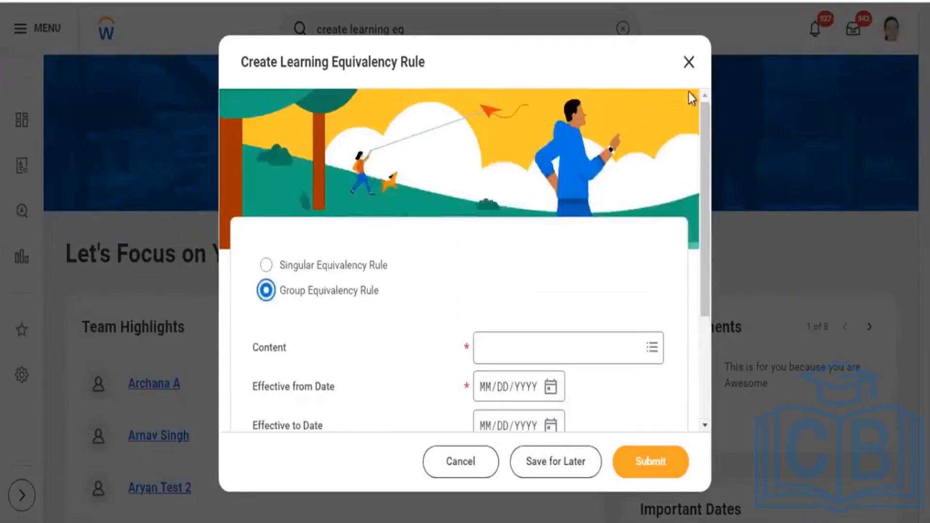
pyautogui.click(342, 268)
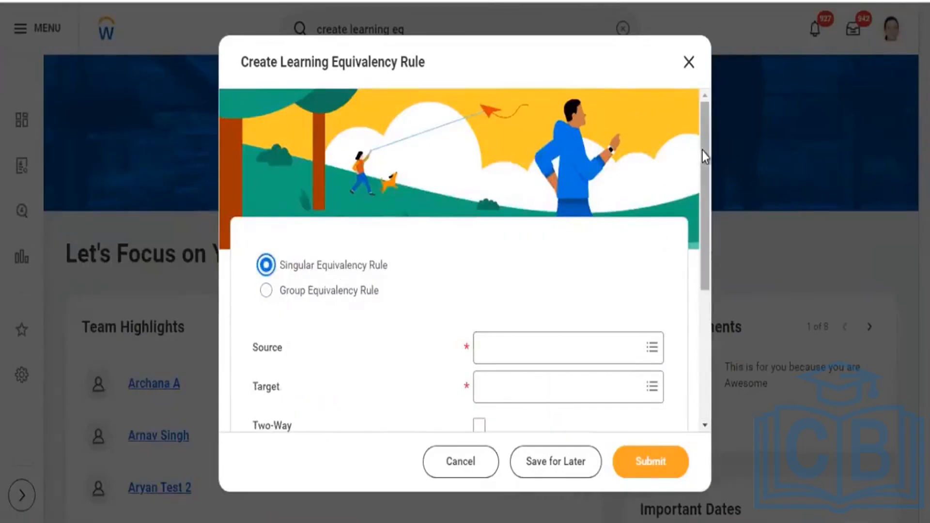
# Search for "Workday Learning" in the Source field and select Introduction to Workday Learning as the rule's Source.
pyautogui.scroll(-3, 704, 155)
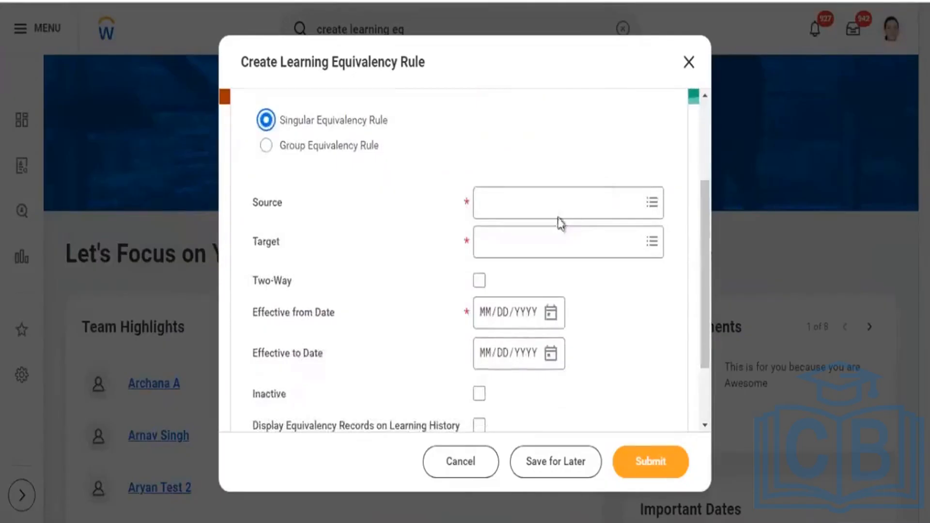
pyautogui.click(550, 204)
pyautogui.write('W')
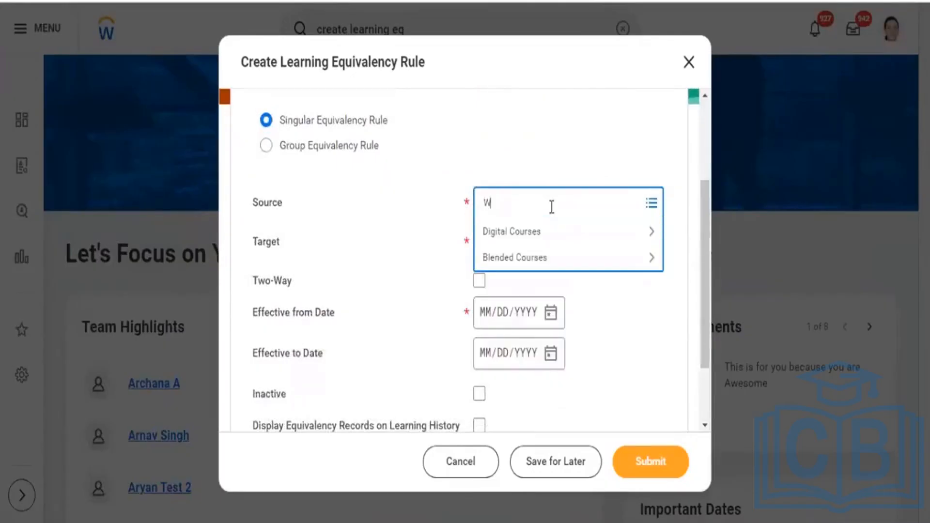
pyautogui.write('orkday Learning')
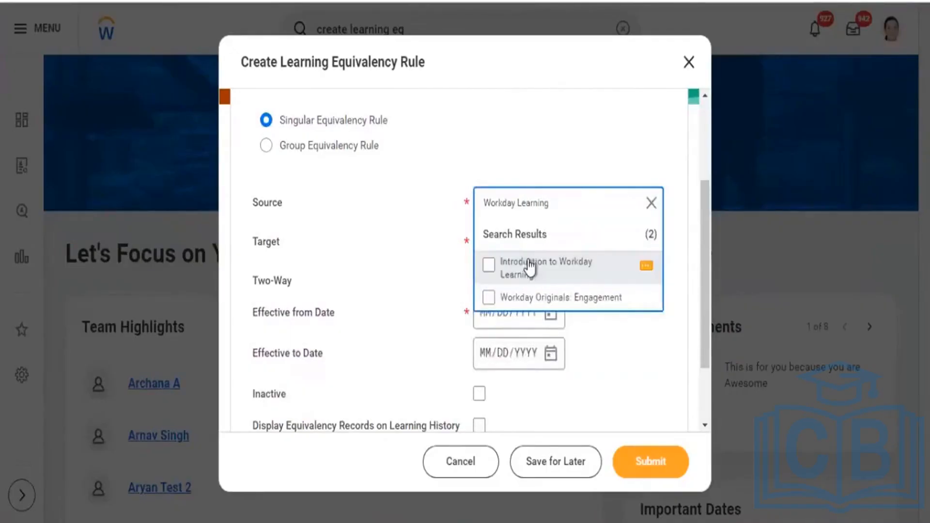
pyautogui.click(529, 266)
pyautogui.click(417, 250)
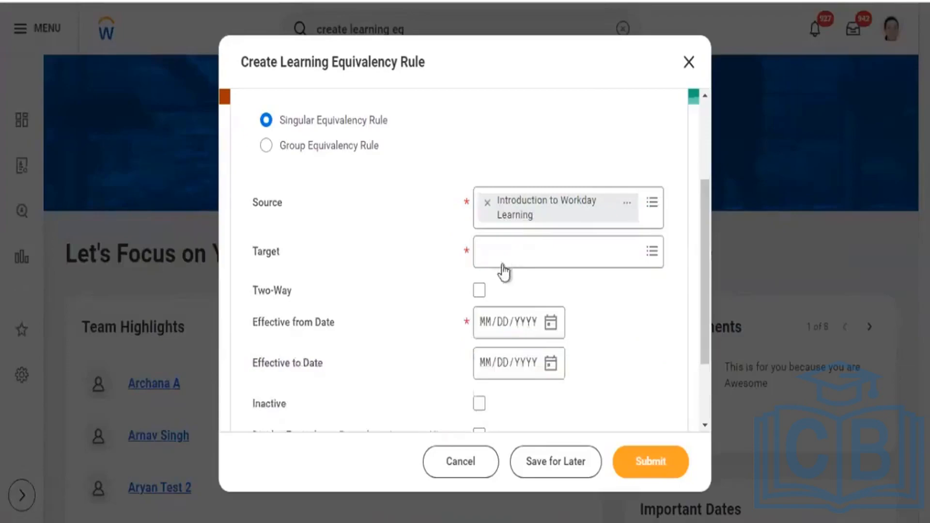
# Search for "workday HCM" in the Target field and select Workday HCM as the rule's Target.
pyautogui.click(506, 257)
pyautogui.write('wd')
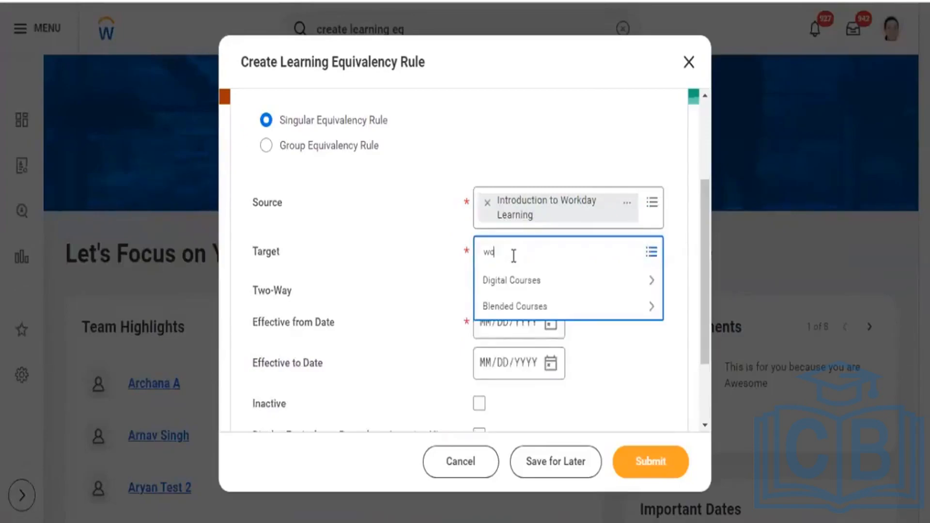
pyautogui.write('rkday HCM')
pyautogui.press('Return')
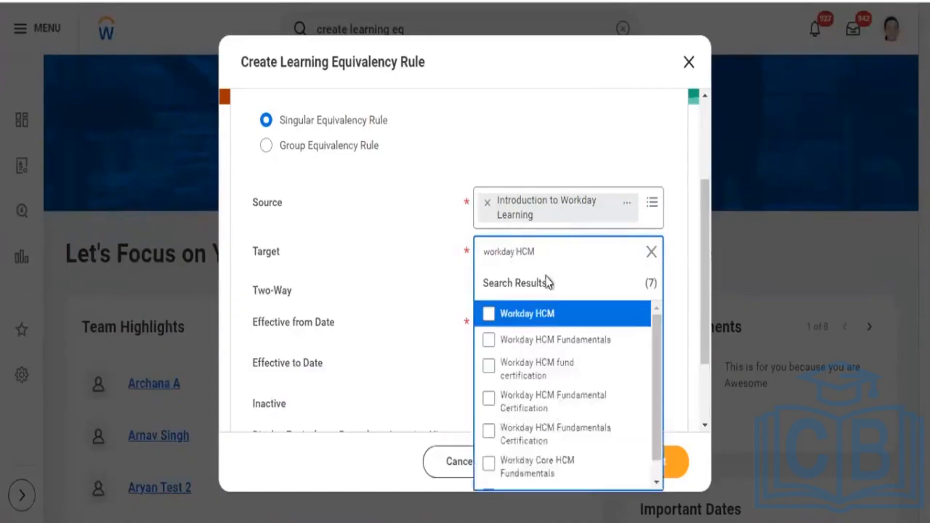
pyautogui.click(552, 316)
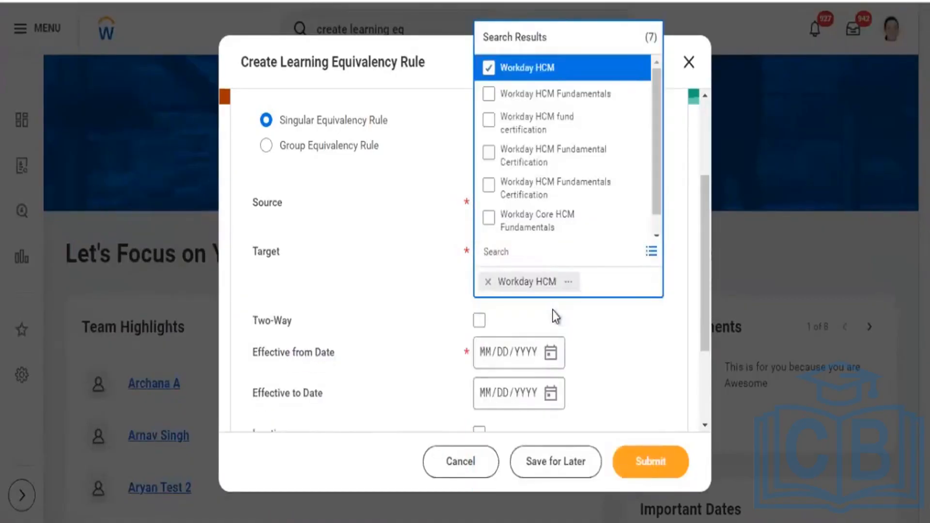
pyautogui.click(430, 265)
# Turn on the Two-Way option and set the rule's Effective from Date to 04/01/2024.
pyautogui.click(485, 301)
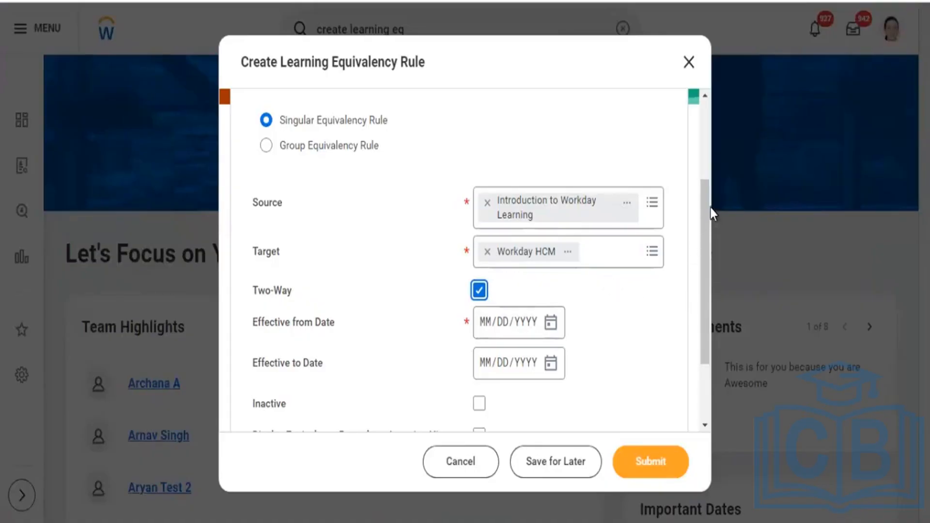
pyautogui.moveTo(705, 242); pyautogui.dragTo(704, 290)
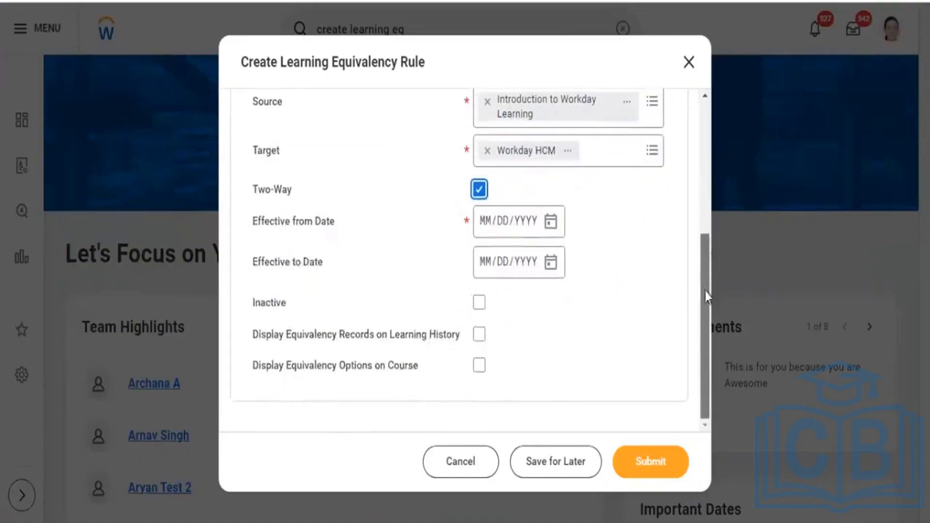
pyautogui.click(550, 221)
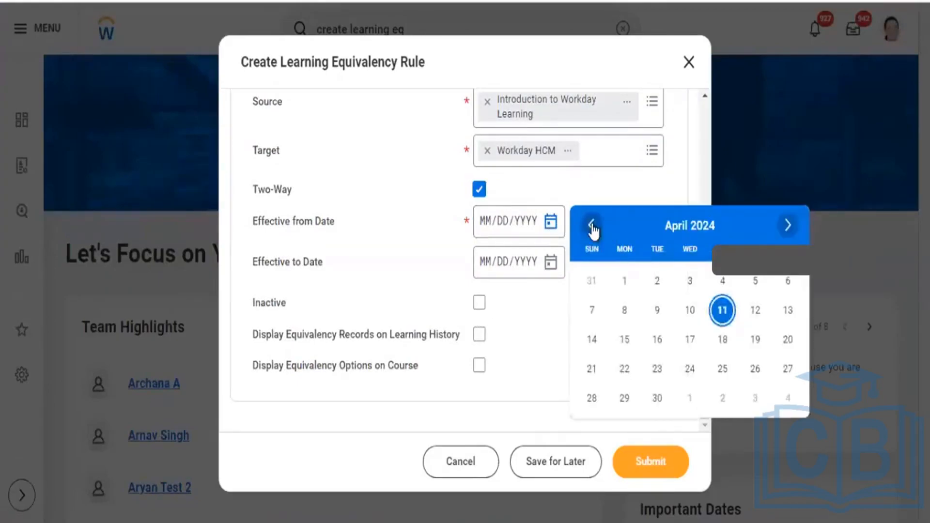
pyautogui.click(591, 225)
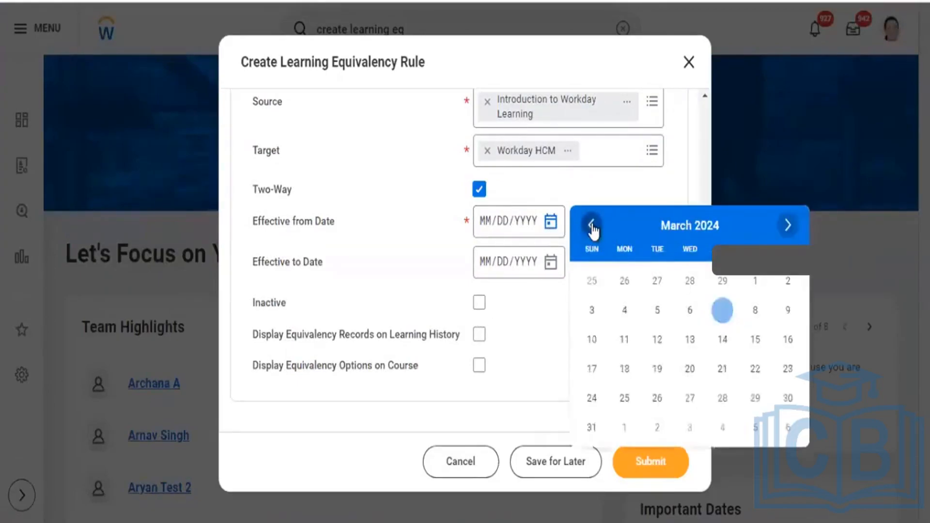
pyautogui.click(787, 226)
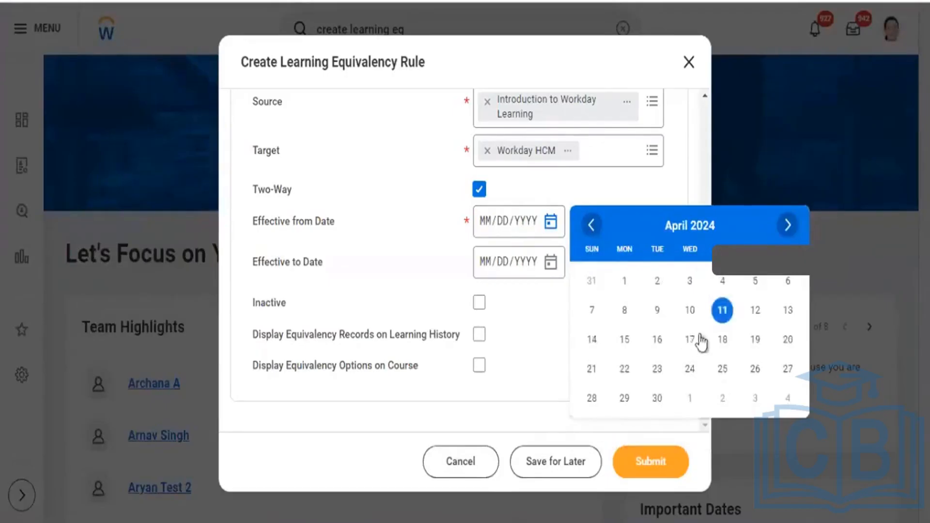
pyautogui.click(624, 281)
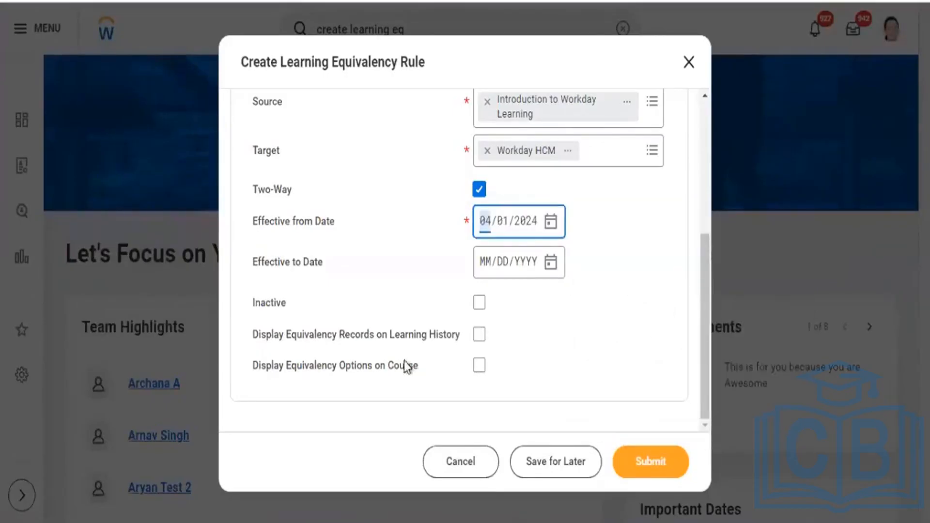
# Enable Display Equivalency Records on Learning History and Display Equivalency Options on Course, and submit the rule.
pyautogui.click(479, 334)
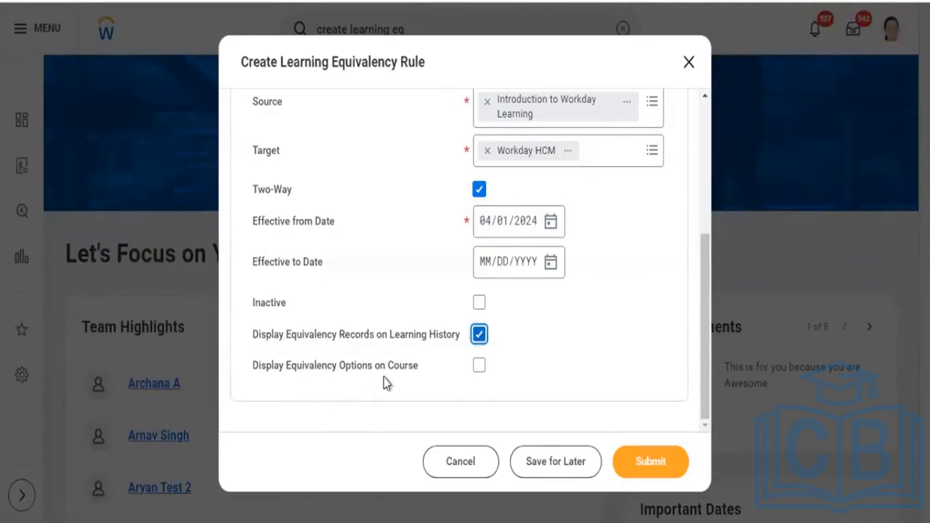
pyautogui.click(479, 368)
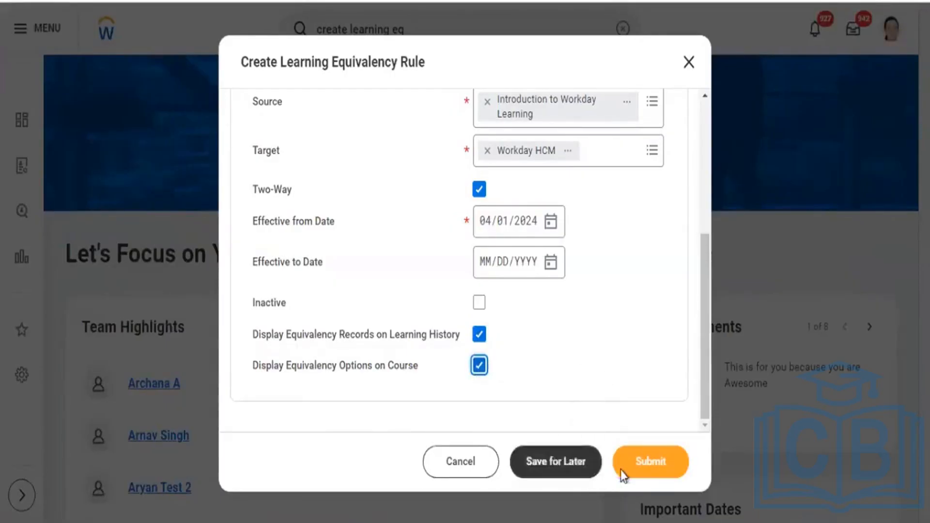
pyautogui.click(634, 466)
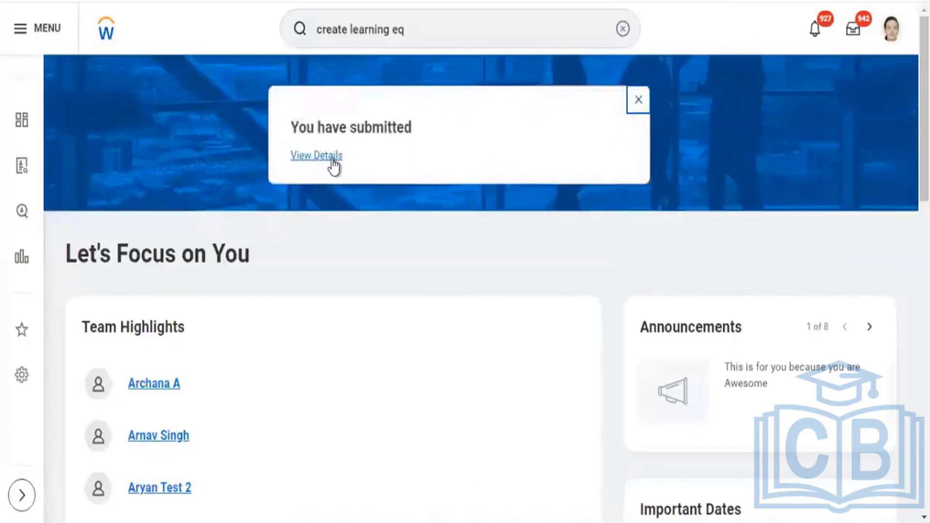
# Open the details of the submitted equivalency rule and examine its courses, direction, effective dates and display settings.
pyautogui.click(333, 160)
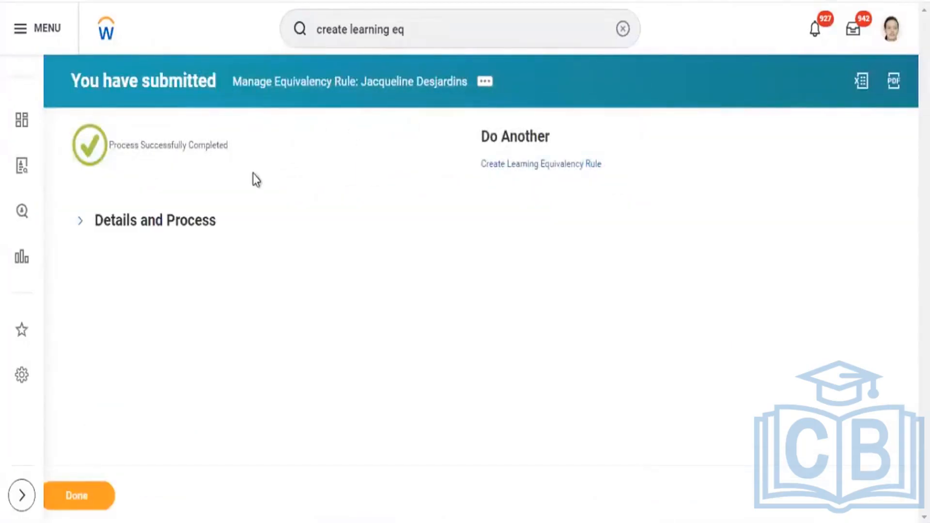
pyautogui.click(154, 227)
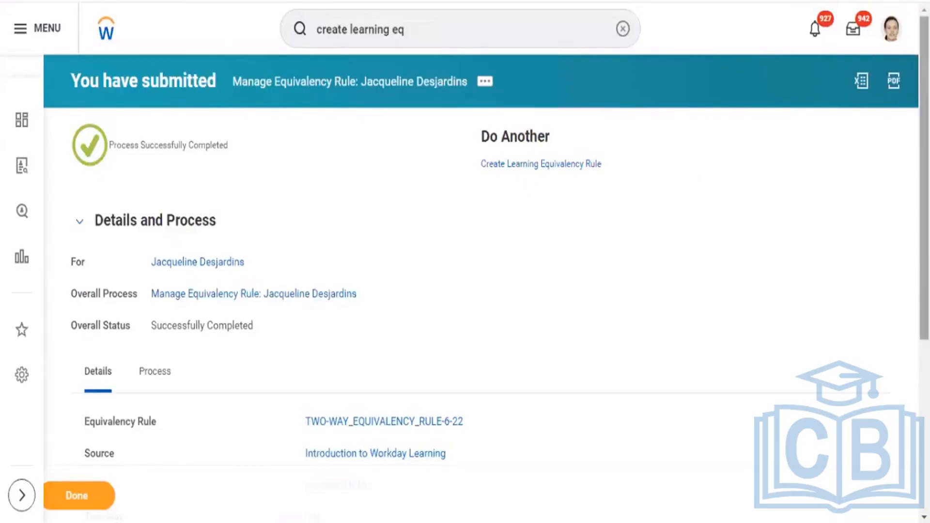
pyautogui.scroll(-5, 464, 261)
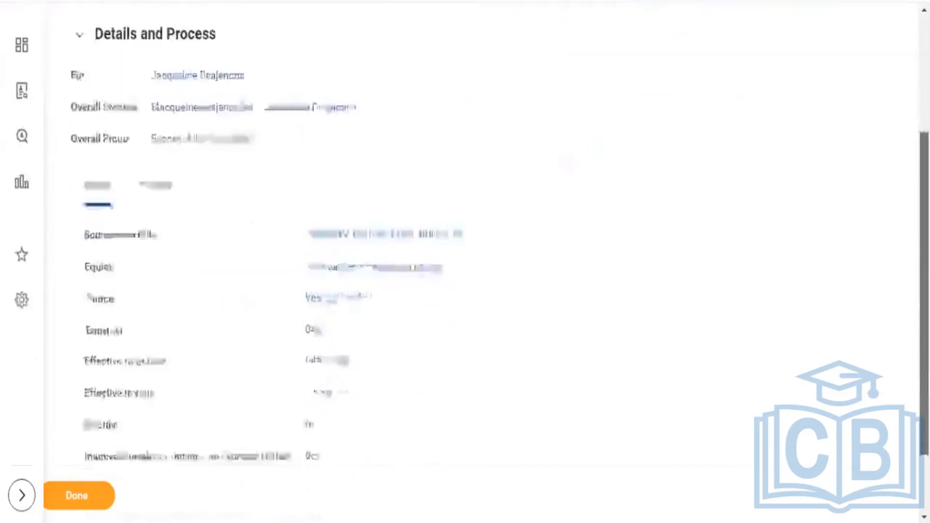
pyautogui.scroll(2, 465, 262)
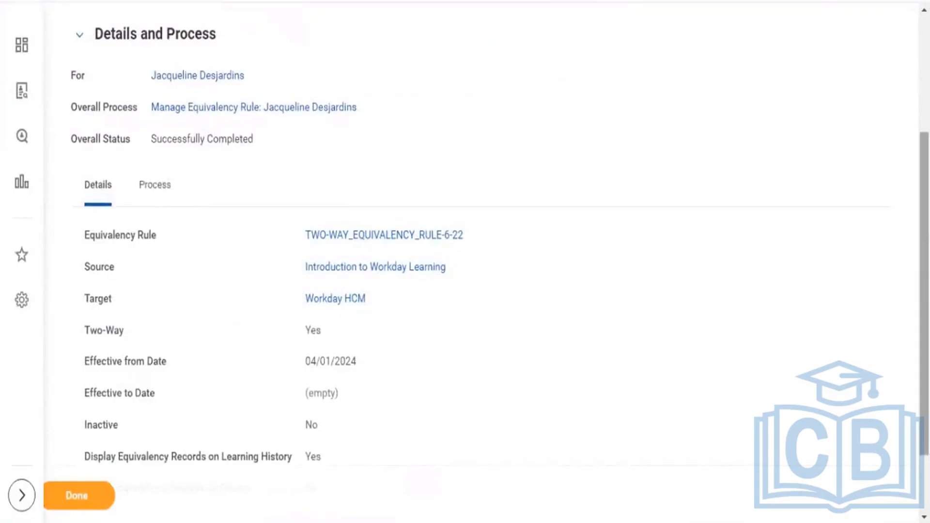
pyautogui.scroll(4, 465, 261)
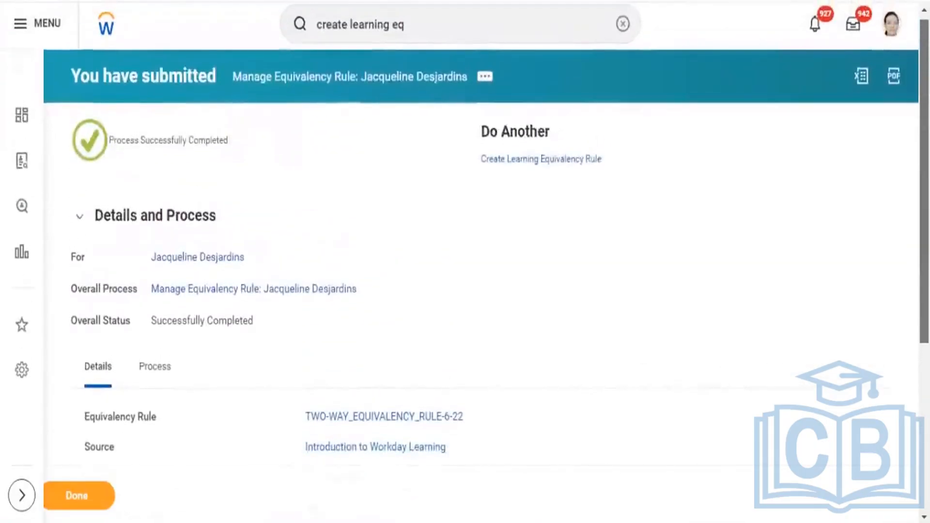
pyautogui.scroll(-2, 465, 261)
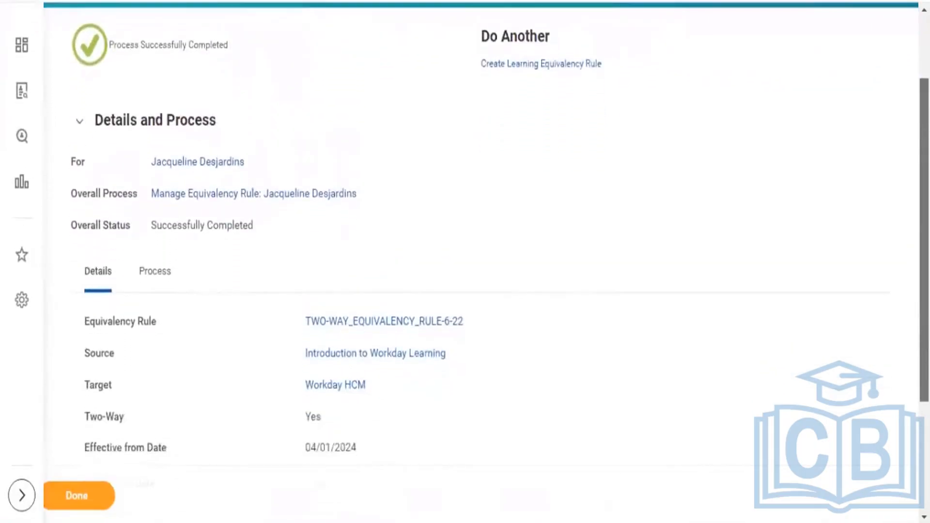
pyautogui.scroll(1, 465, 262)
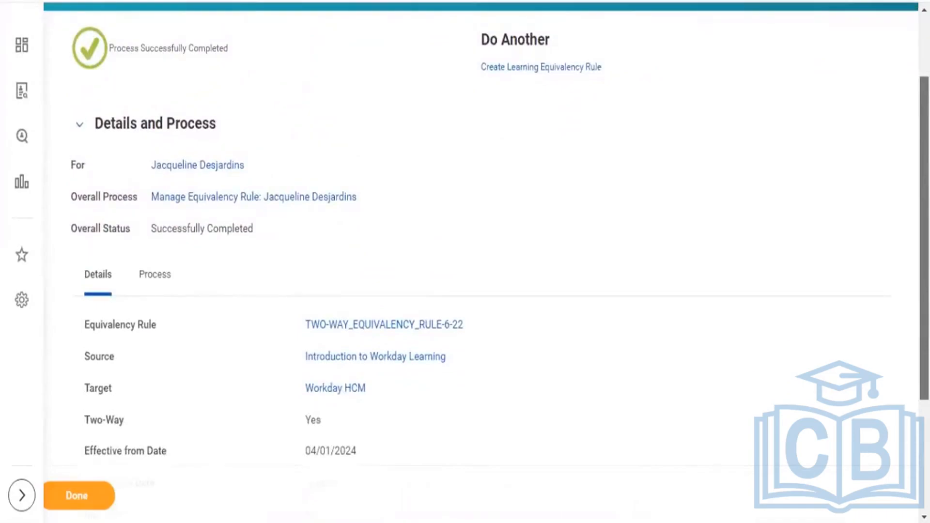
pyautogui.scroll(-2, 465, 261)
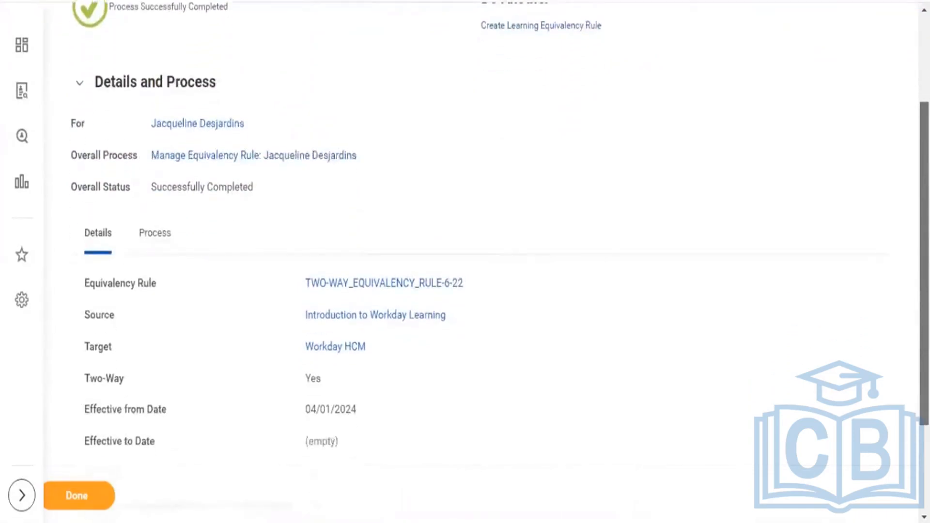
pyautogui.scroll(-2, 464, 261)
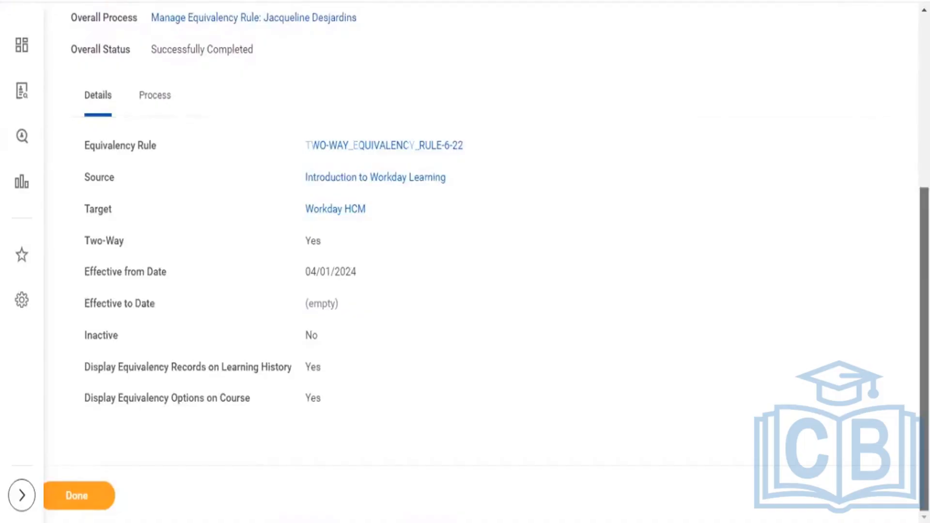
pyautogui.scroll(5, 465, 261)
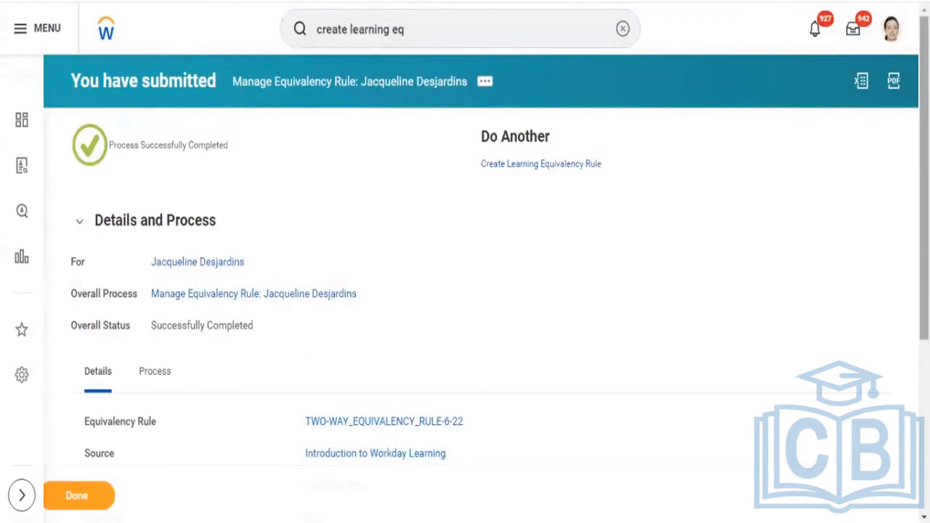
# Search for "manage equiva" and open the Manage Learning Equivalency Rules report.
pyautogui.scroll(-5, 546, 186)
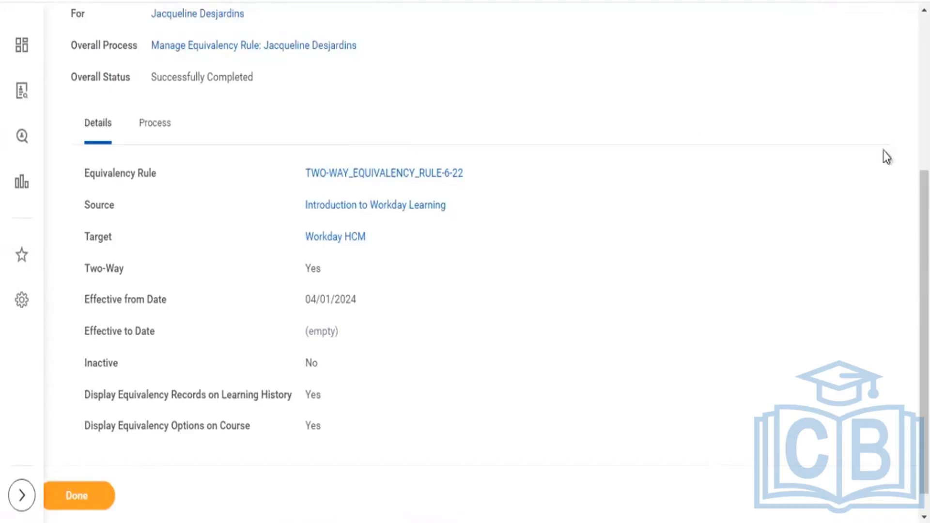
pyautogui.scroll(1, 924, 290)
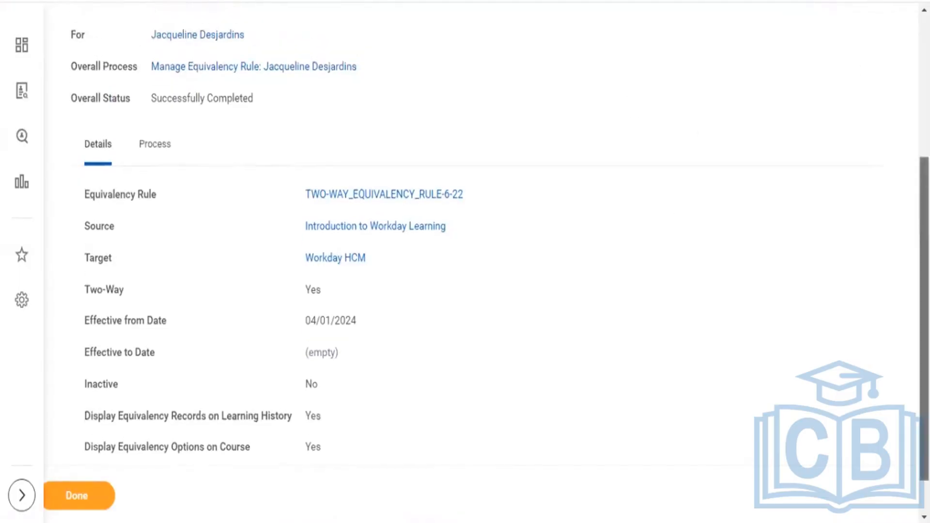
pyautogui.scroll(5, 465, 262)
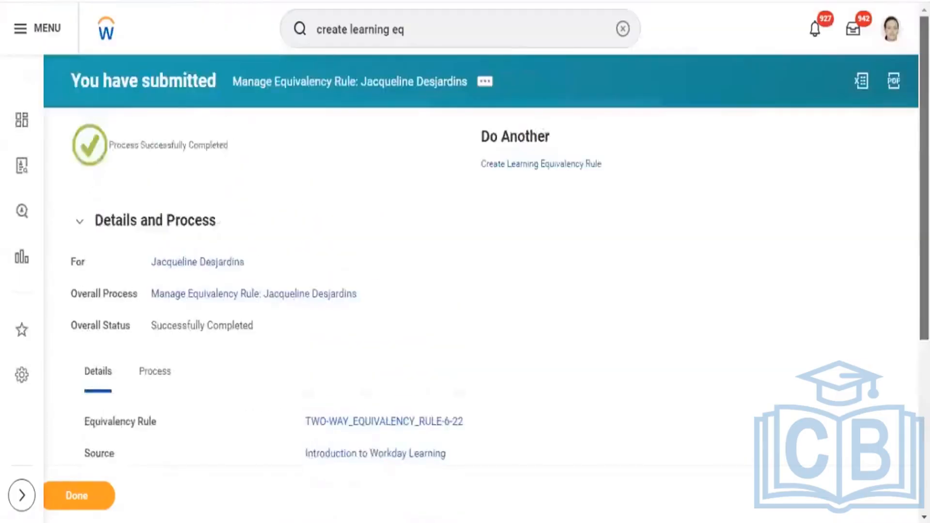
pyautogui.click(451, 19)
pyautogui.write('m')
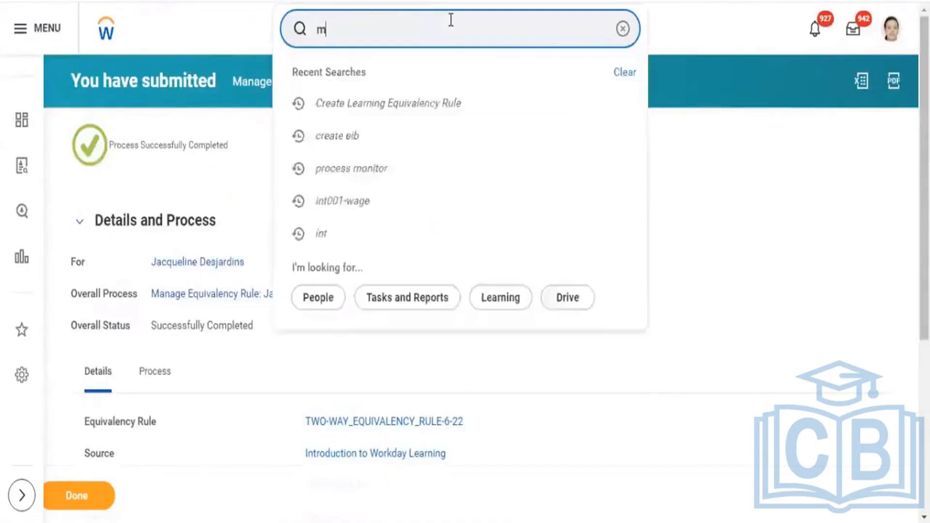
pyautogui.write('anage equiva')
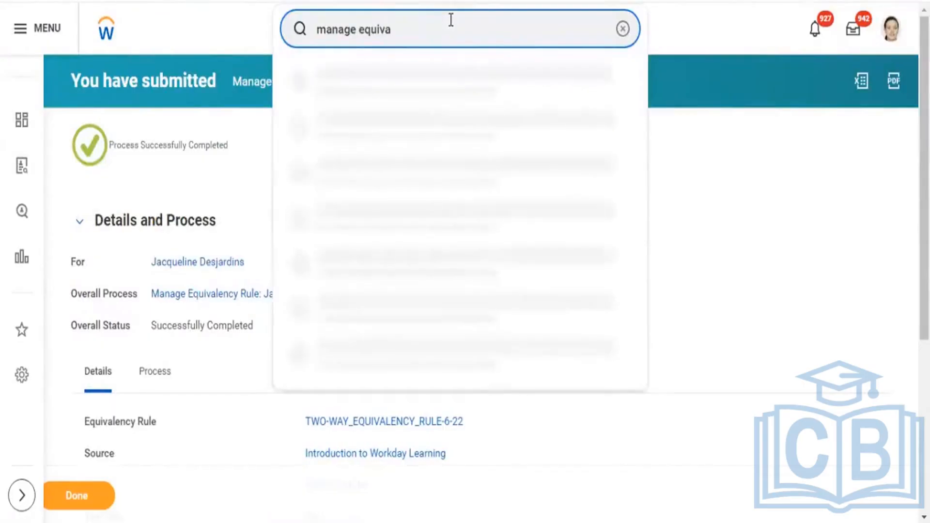
pyautogui.click(413, 97)
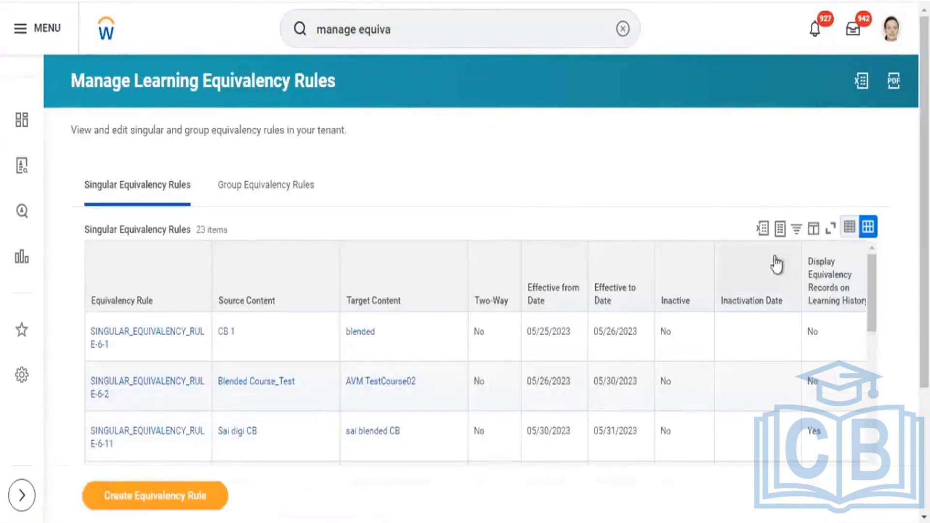
# Find the two-way rule linking Introduction to Workday Learning with Workday HCM among the singular equivalency rules and open it for viewing.
pyautogui.scroll(-3, 863, 170)
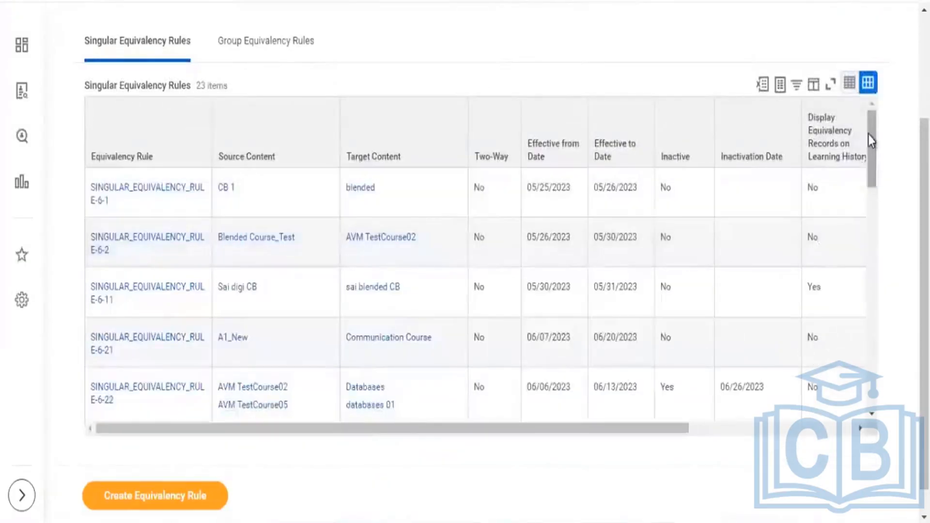
pyautogui.moveTo(872, 134); pyautogui.dragTo(872, 410)
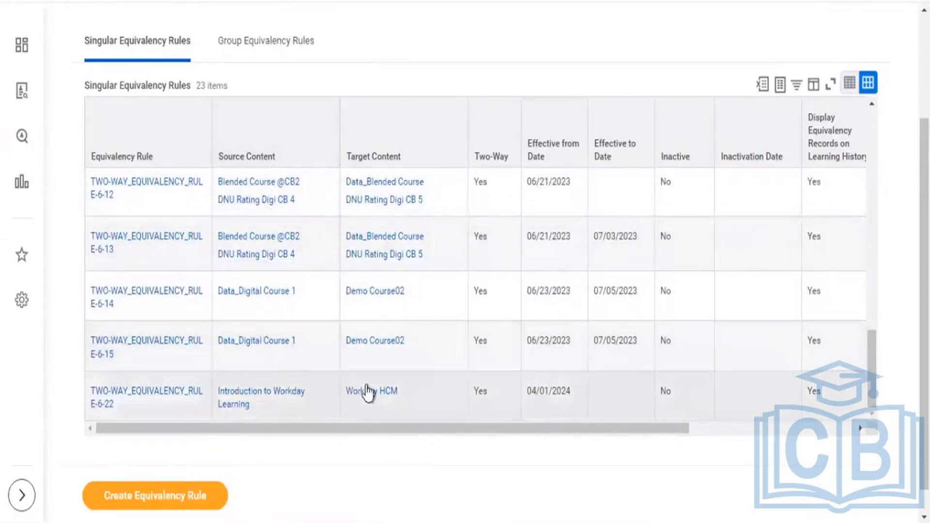
pyautogui.moveTo(368, 396)
pyautogui.click(154, 399)
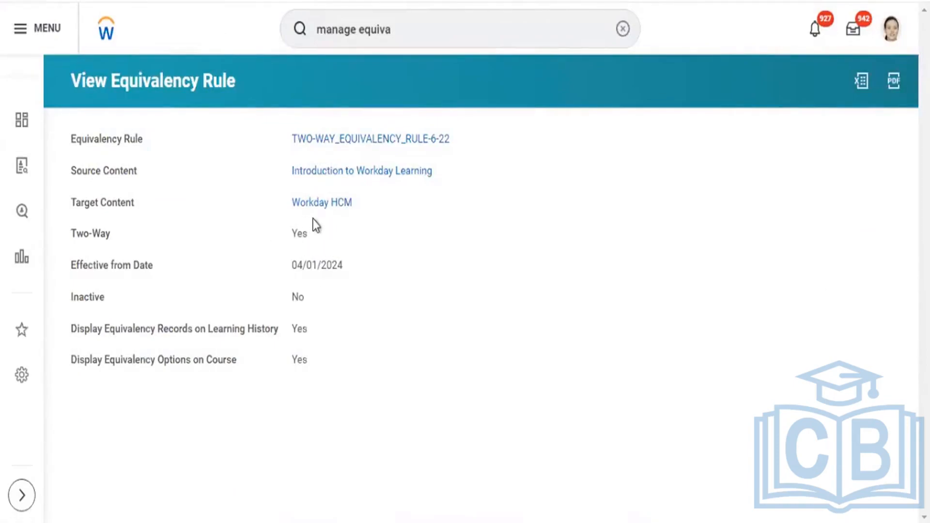
# Search for "manage learning content" and open the Manage Learning Content report.
pyautogui.click(407, 35)
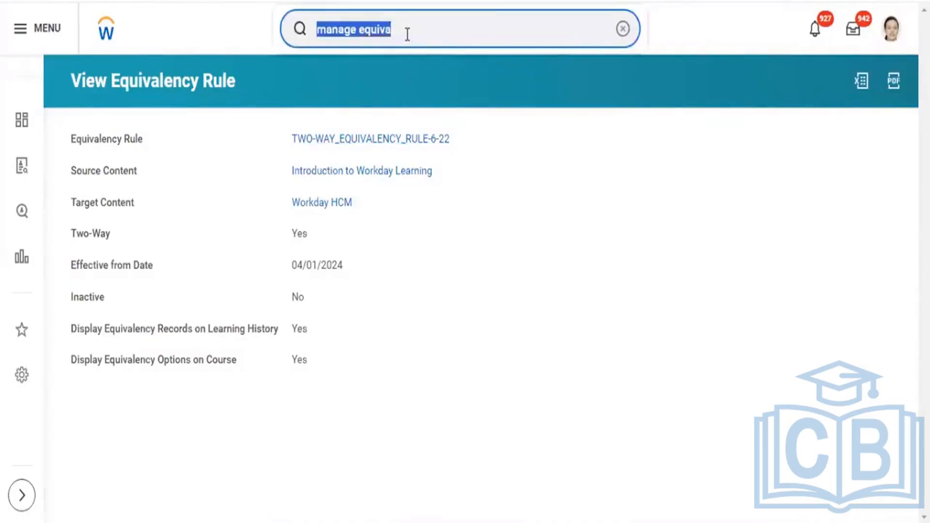
pyautogui.write('manage r')
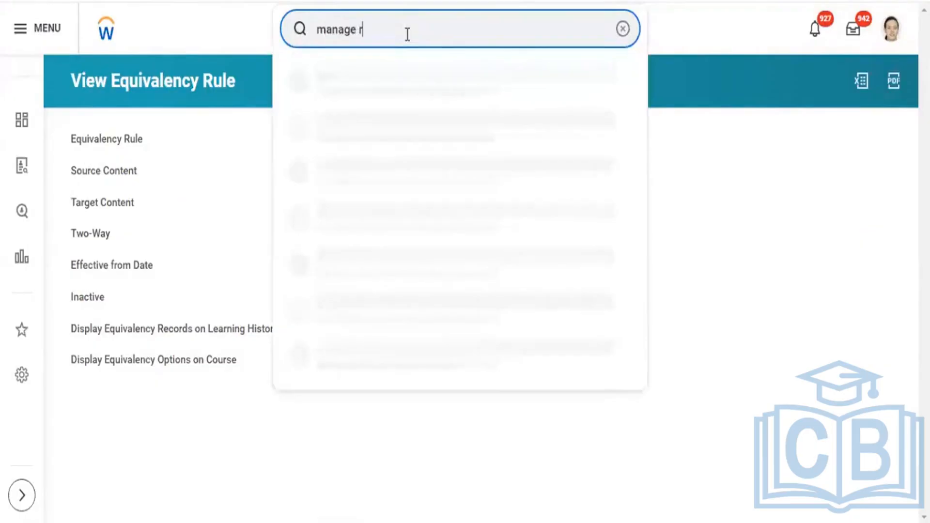
pyautogui.write('learning c')
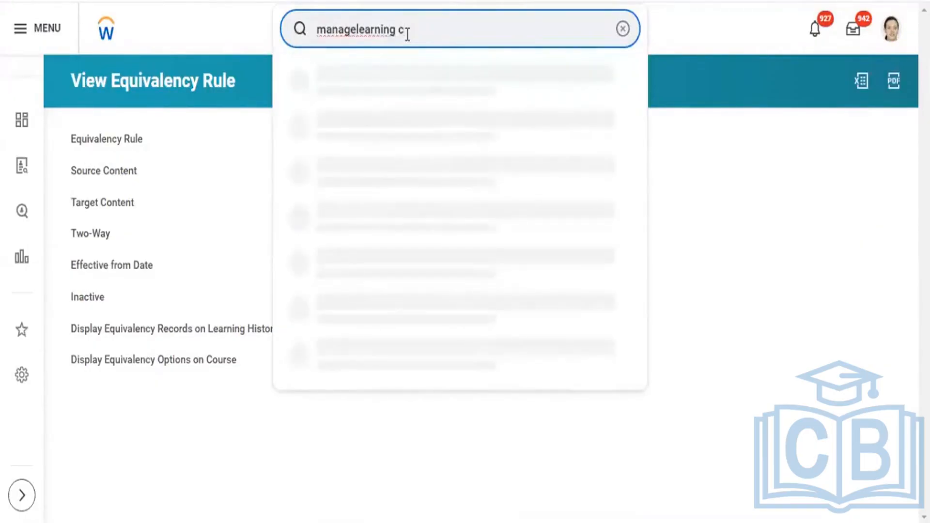
pyautogui.press('BackSpace')
pyautogui.press('BackSpace')
pyautogui.press('BackSpace')
pyautogui.press('BackSpace')
pyautogui.press('BackSpace')
pyautogui.press('BackSpace')
pyautogui.press('BackSpace')
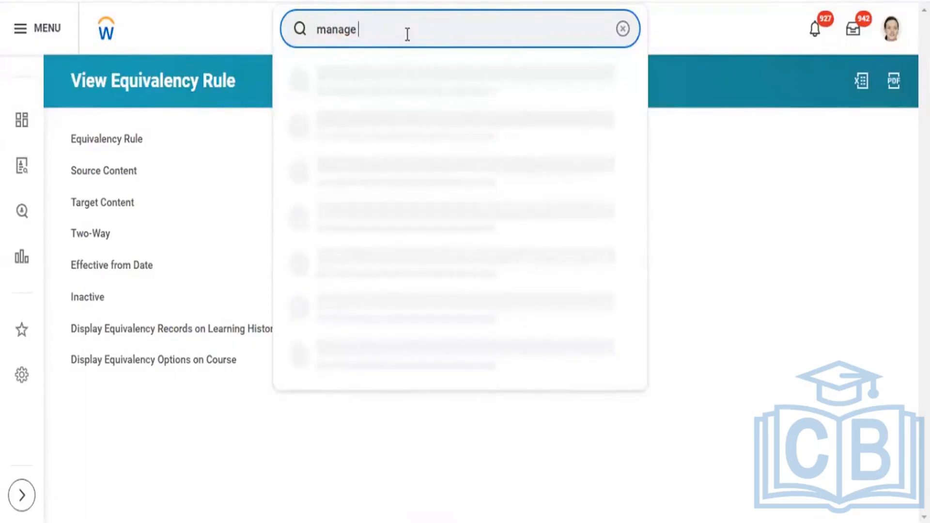
pyautogui.write('learning content')
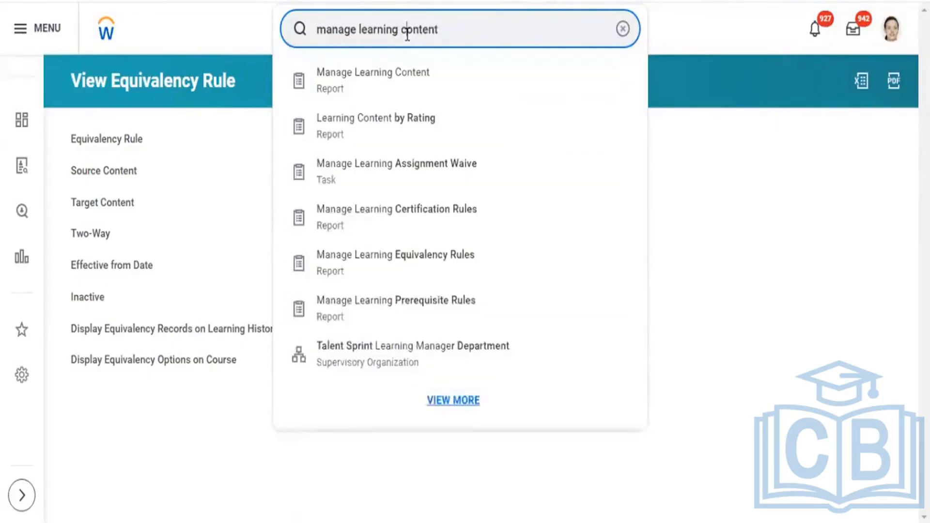
pyautogui.click(388, 83)
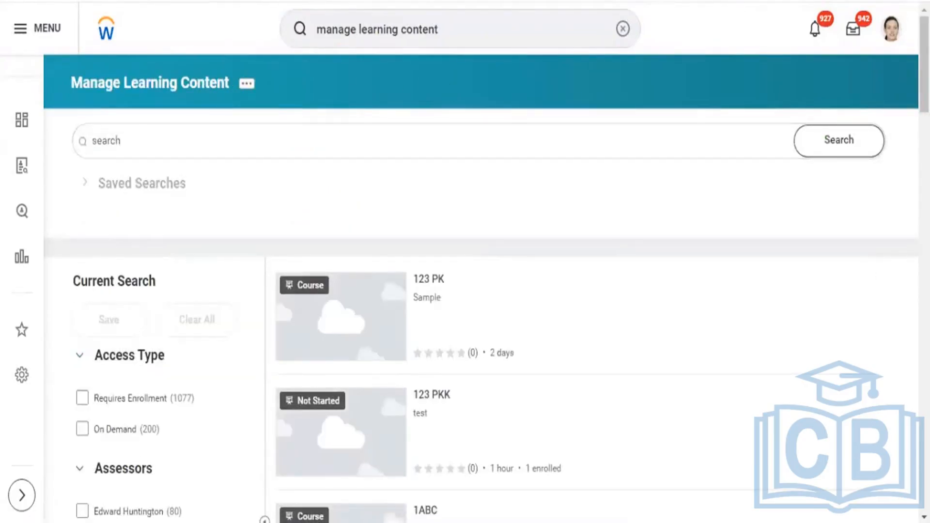
# Look through the learning content and its filter categories, and expand the Competency and Content Provider filters.
pyautogui.scroll(-3, 465, 290)
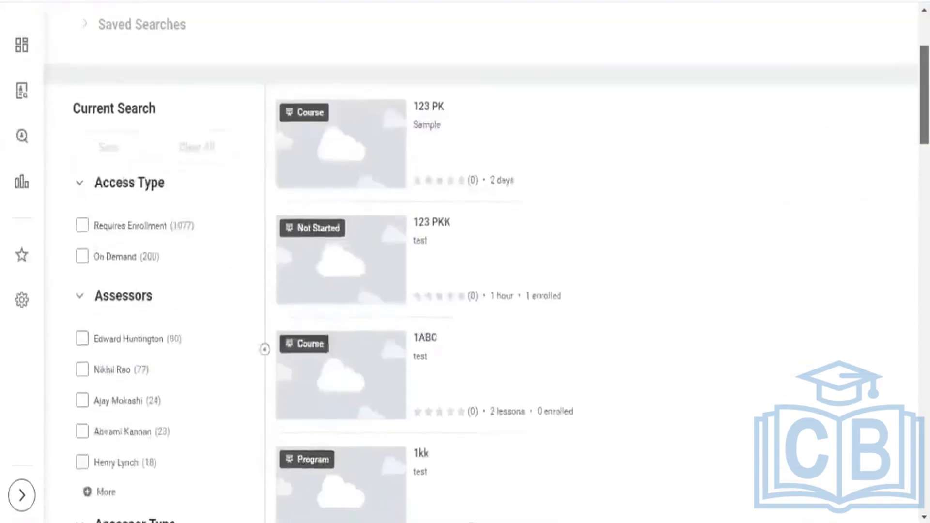
pyautogui.scroll(-4, 465, 291)
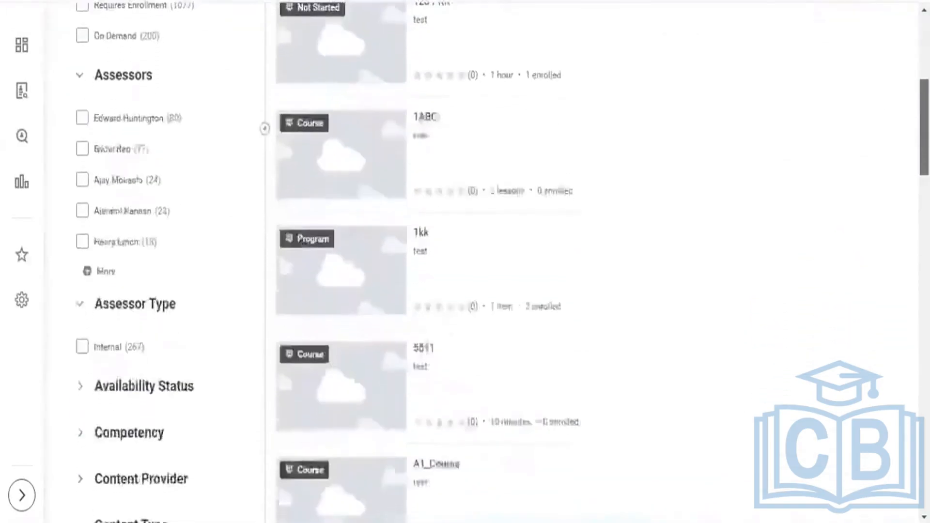
pyautogui.scroll(-5, 482, 262)
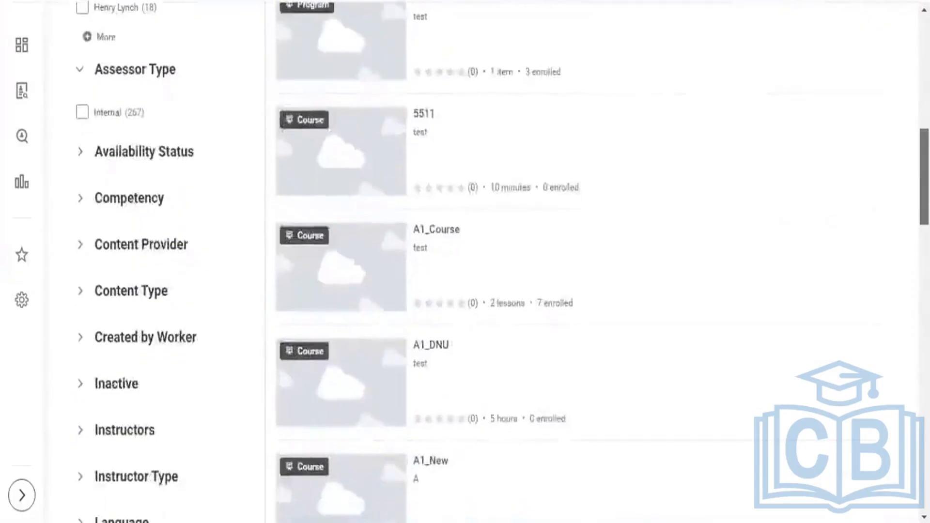
pyautogui.scroll(-2, 482, 262)
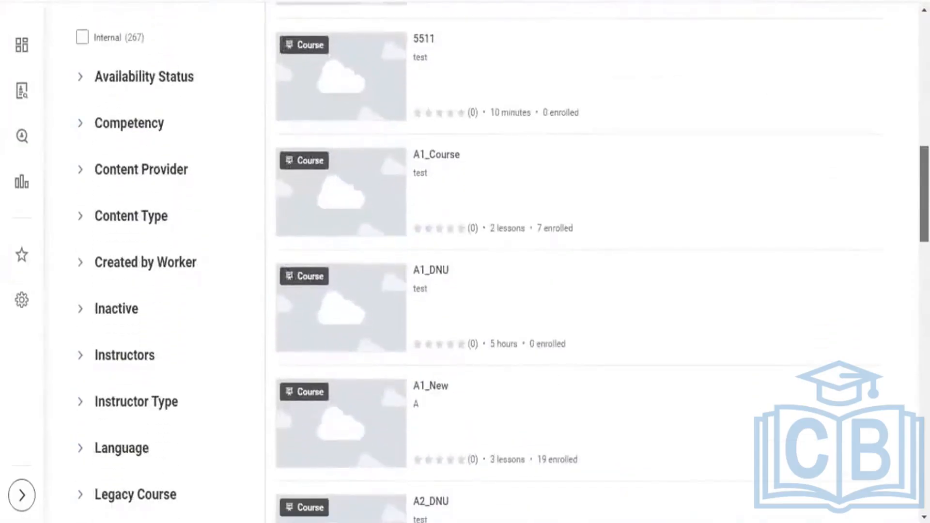
pyautogui.scroll(-4, 465, 261)
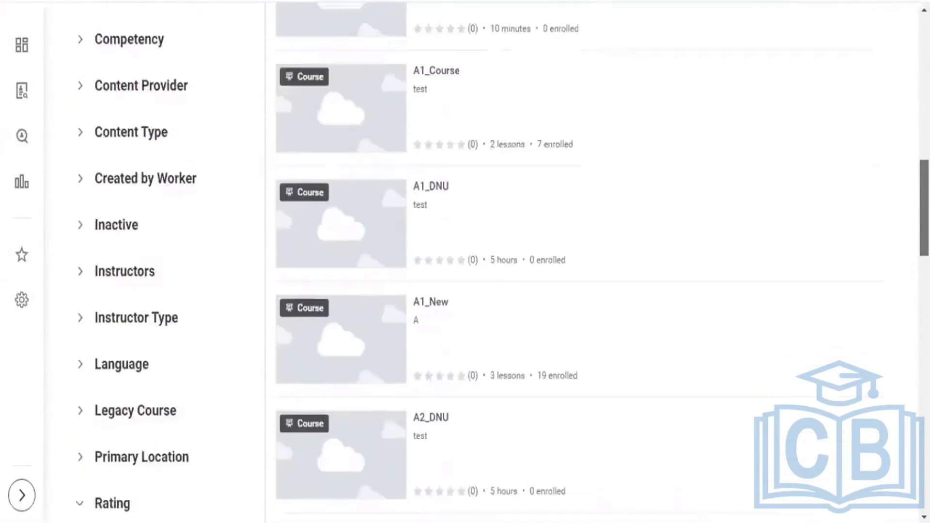
pyautogui.scroll(-2, 465, 262)
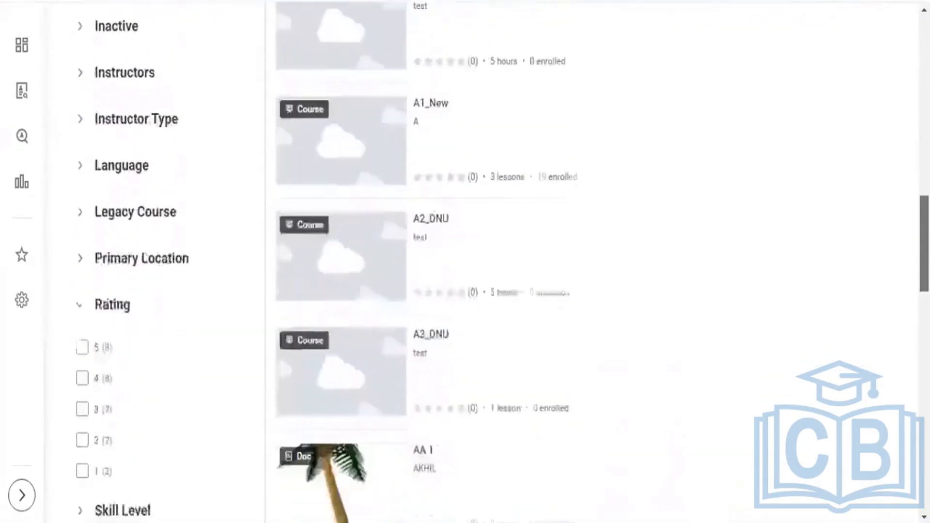
pyautogui.scroll(4, 464, 262)
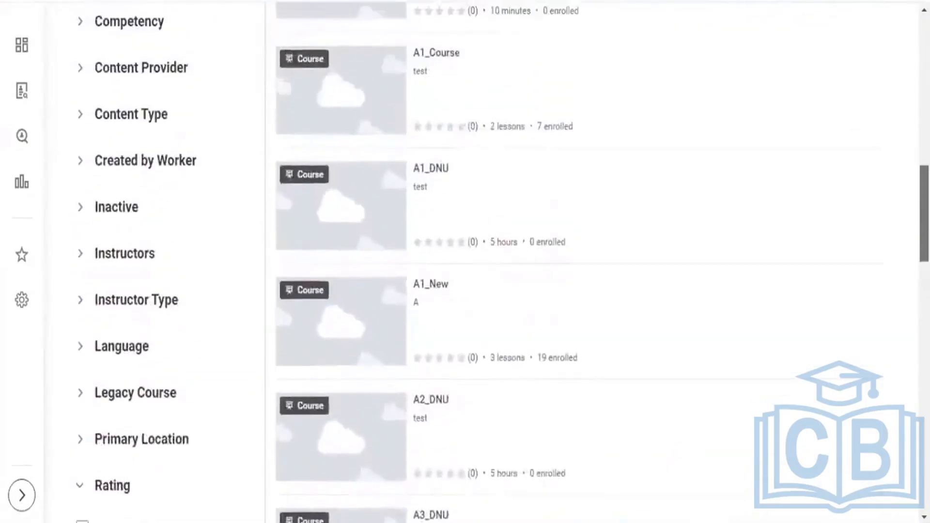
pyautogui.scroll(3, 465, 262)
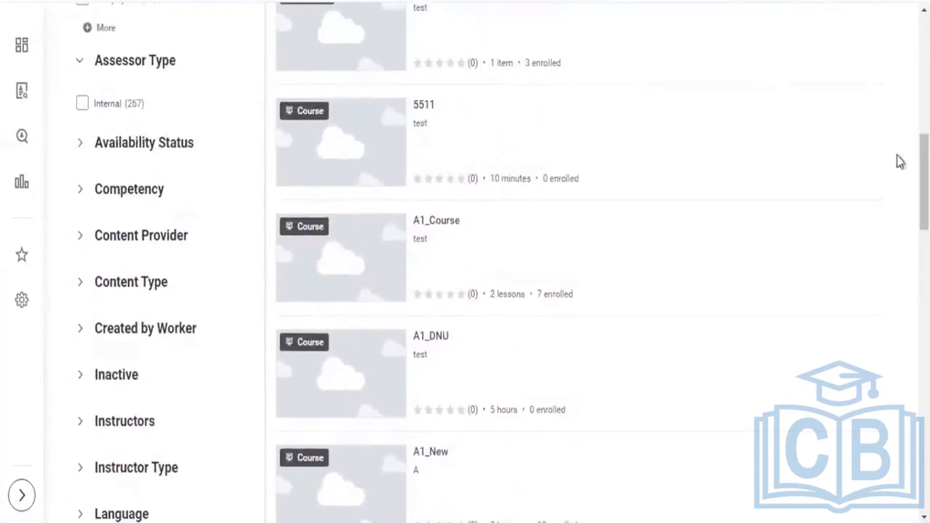
pyautogui.click(139, 196)
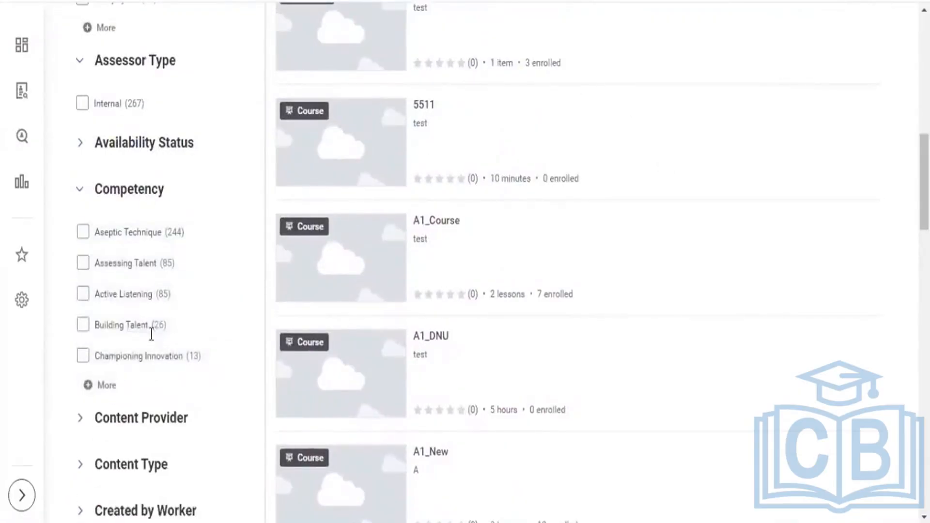
pyautogui.click(124, 425)
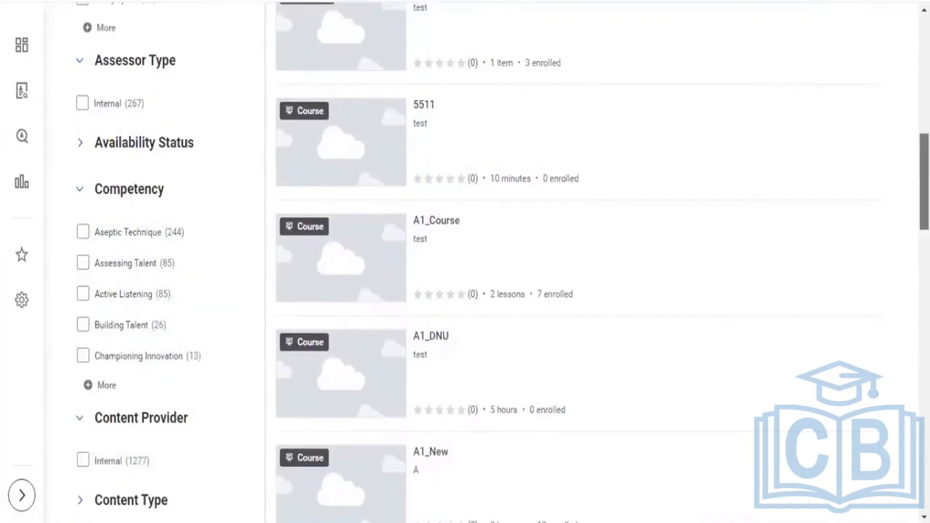
# Examine the full range of content filters from Access Type to Unit Type alongside the listed courses, programs and documents.
pyautogui.scroll(1, 465, 262)
pyautogui.scroll(2, 464, 262)
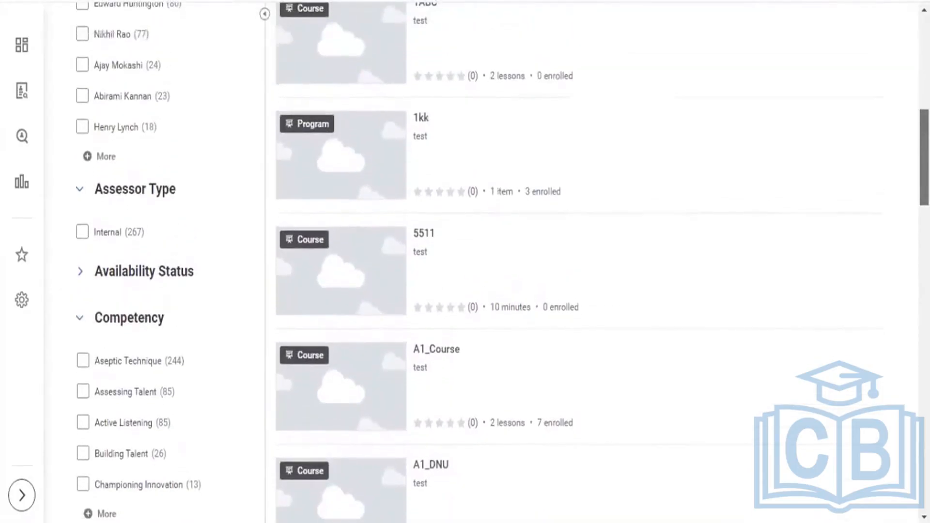
pyautogui.scroll(2, 465, 261)
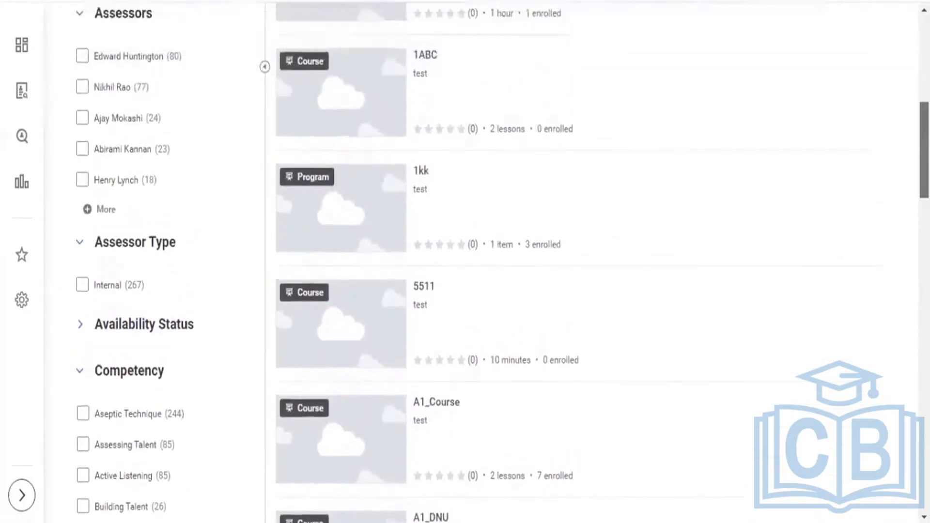
pyautogui.scroll(2, 465, 262)
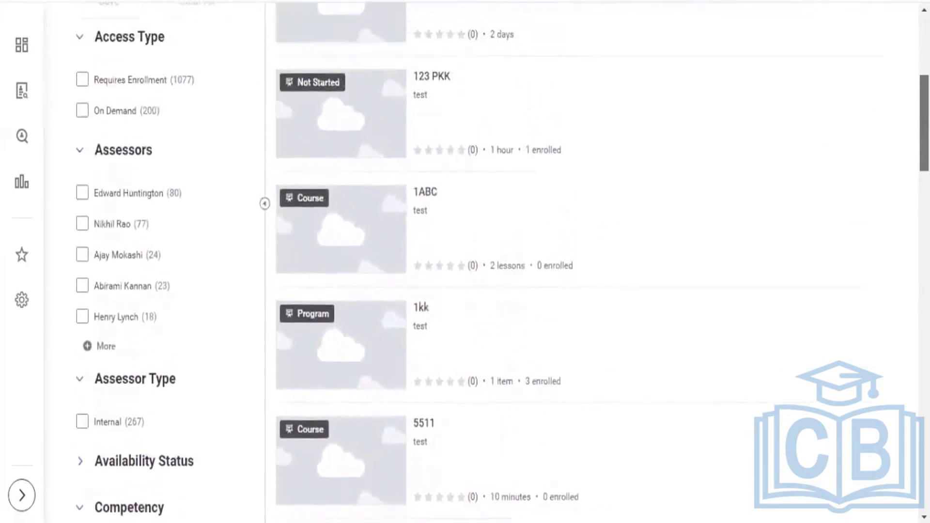
pyautogui.scroll(-20, 465, 262)
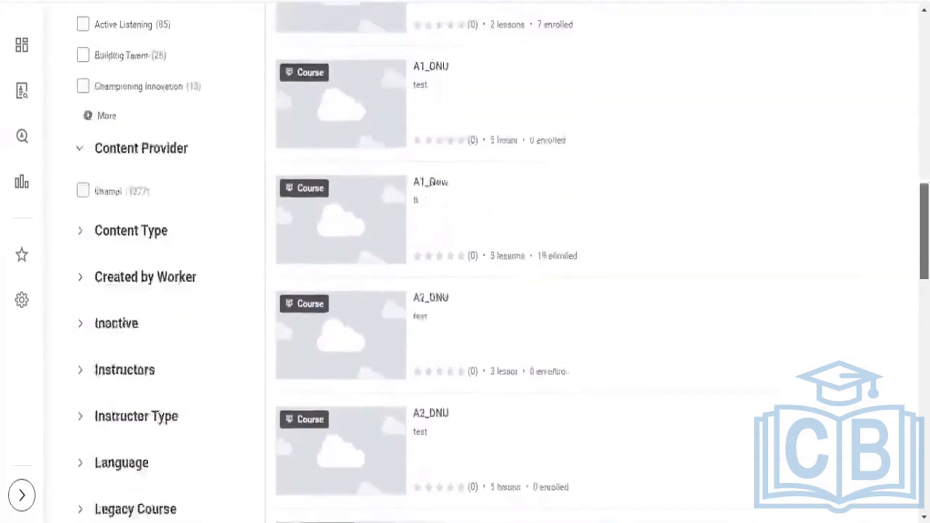
pyautogui.scroll(-5, 885, 131)
pyautogui.scroll(15, 886, 131)
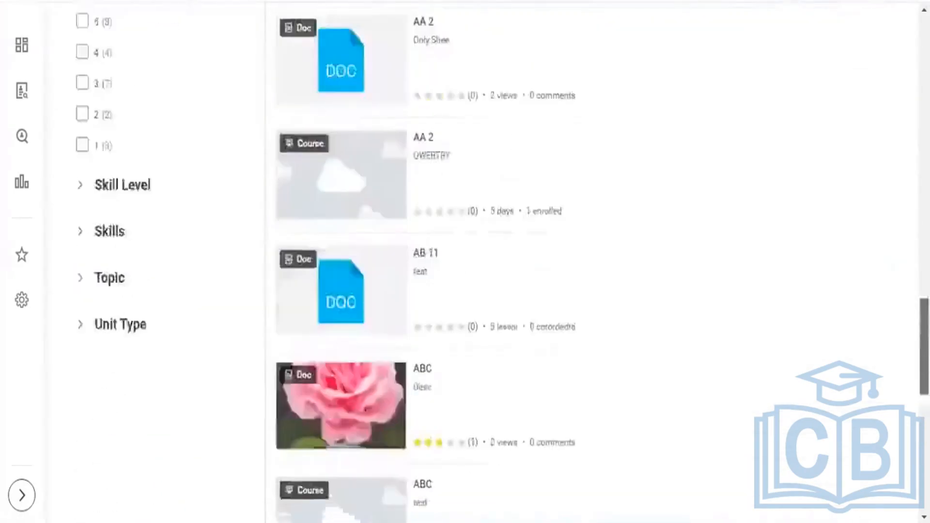
pyautogui.scroll(9, 884, 117)
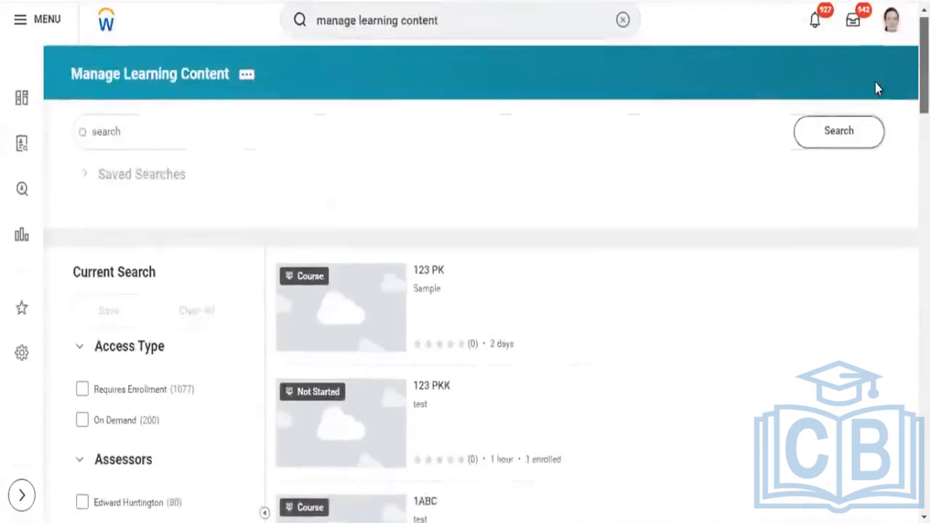
pyautogui.scroll(-5, 876, 89)
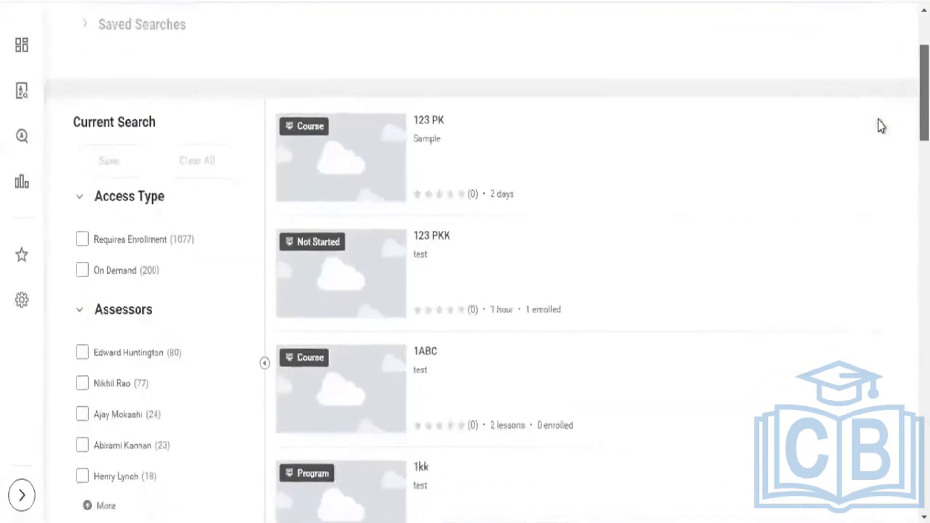
pyautogui.scroll(-7, 880, 153)
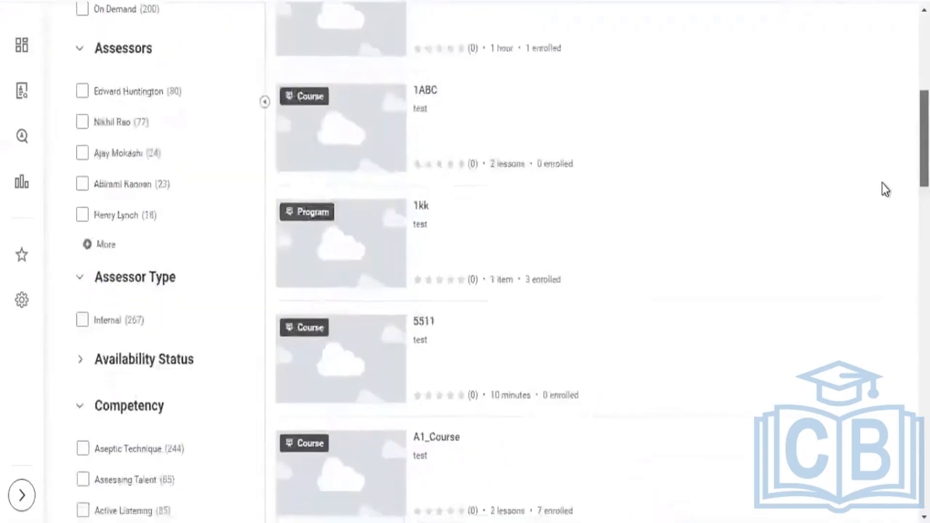
pyautogui.scroll(-9, 883, 242)
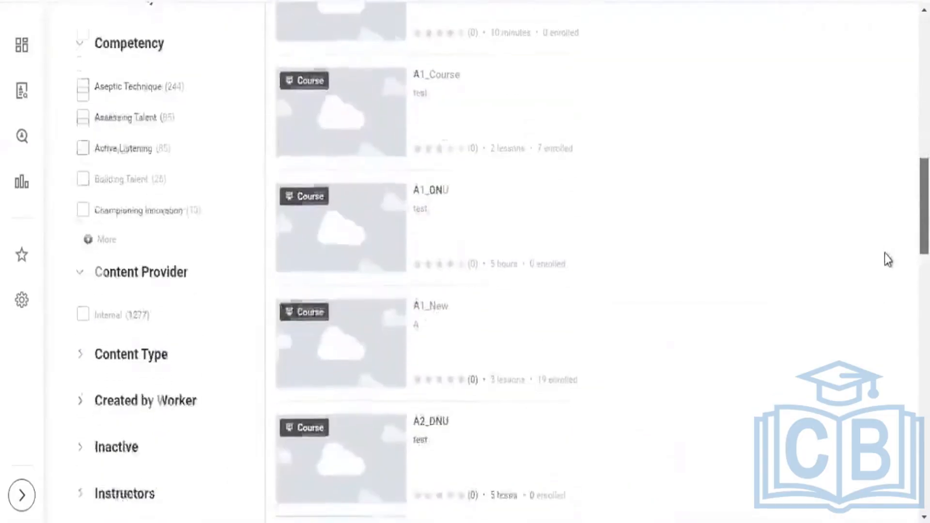
pyautogui.scroll(-8, 885, 295)
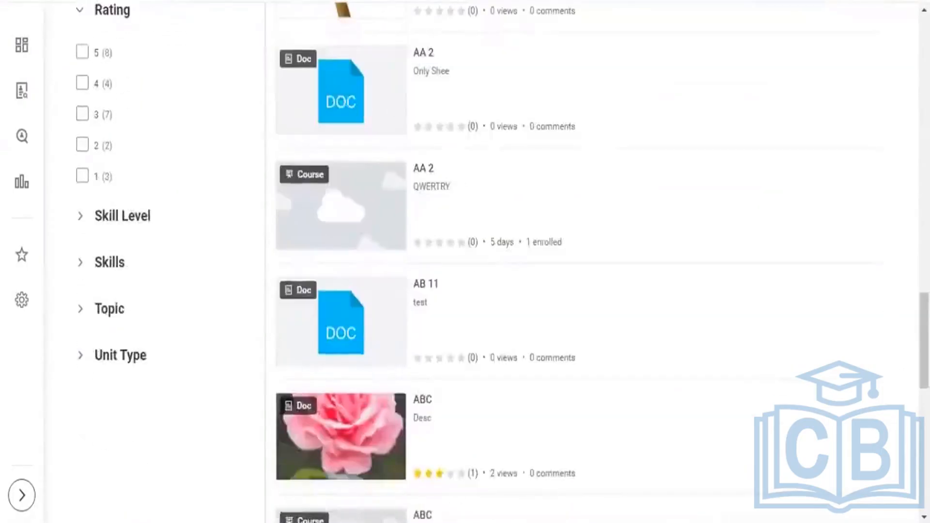
# Search Workday for tasks and reports matching "view content equivalency".
pyautogui.scroll(5, 888, 339)
pyautogui.scroll(15, 893, 67)
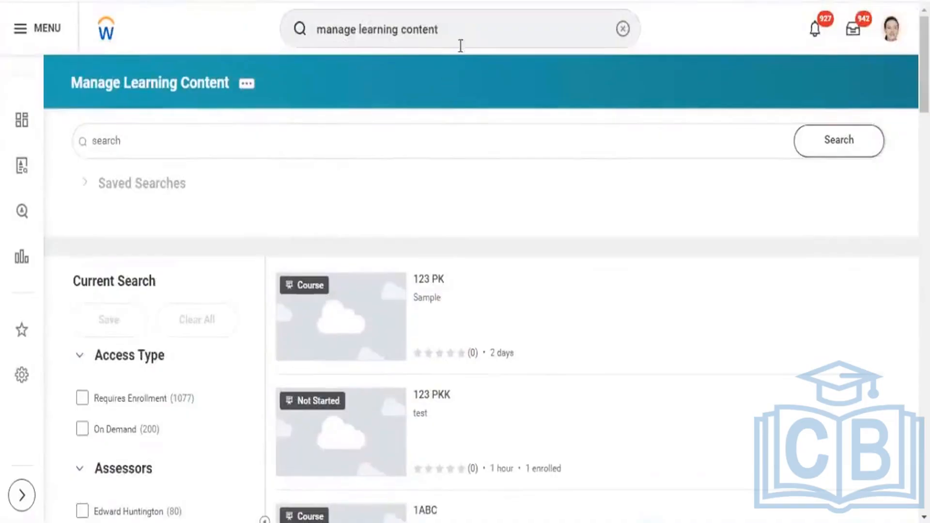
pyautogui.click(463, 43)
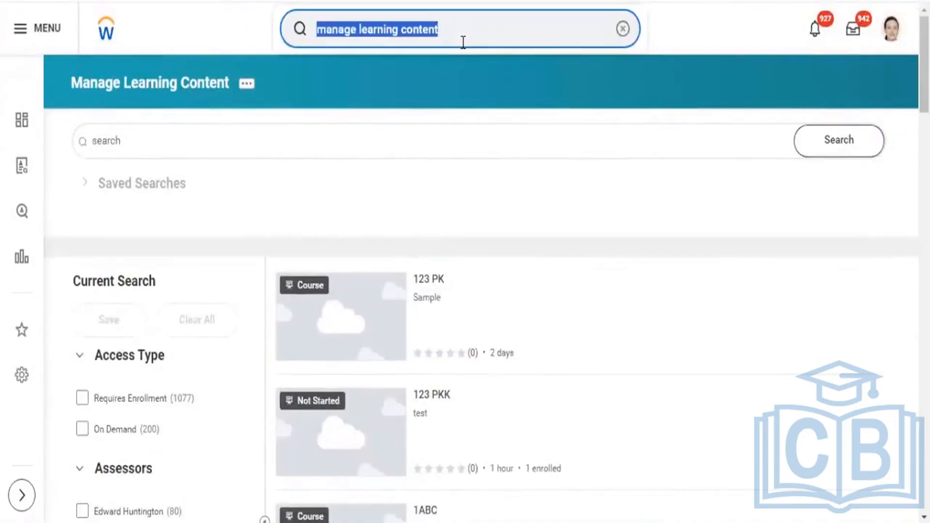
pyautogui.write('view')
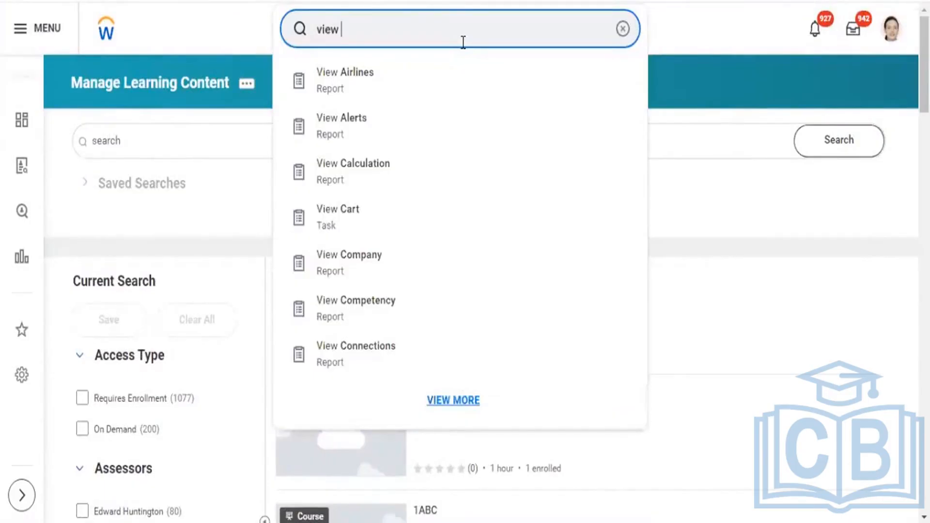
pyautogui.write(' content')
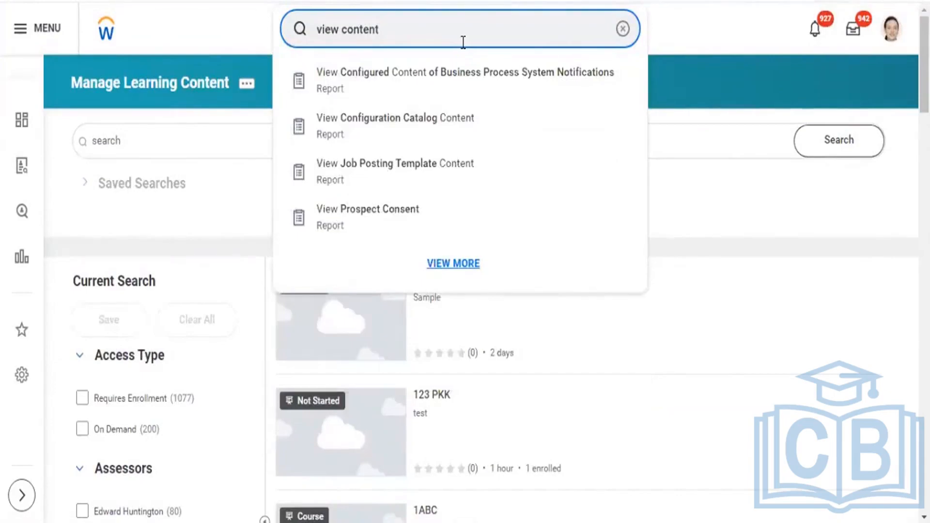
pyautogui.write(' equi')
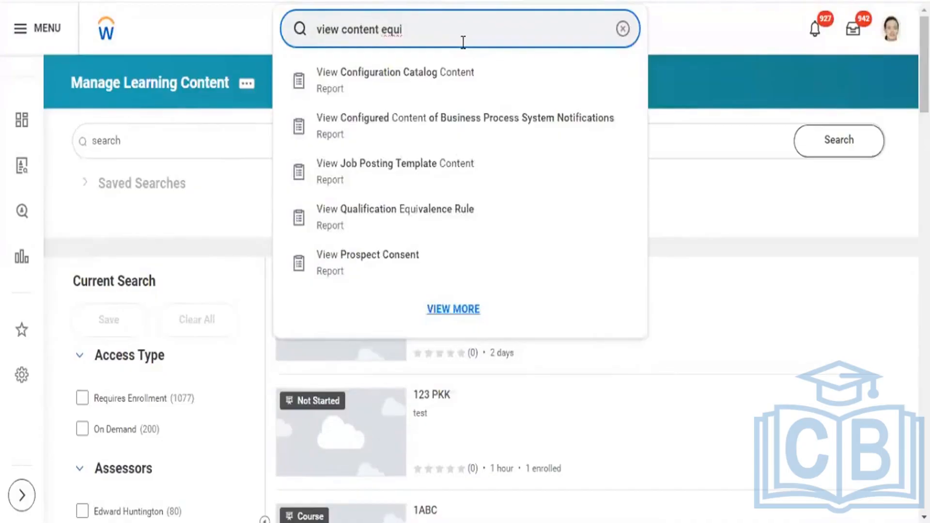
pyautogui.write('valency')
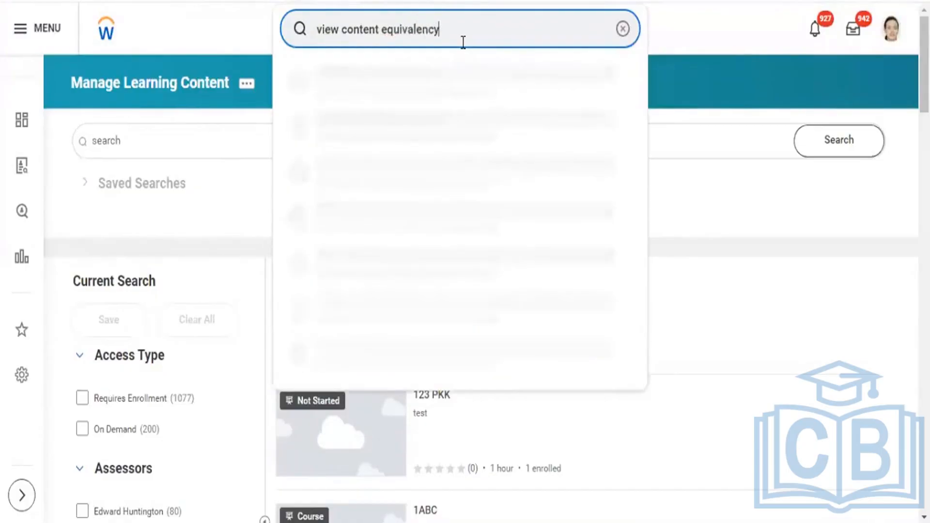
pyautogui.press('Return')
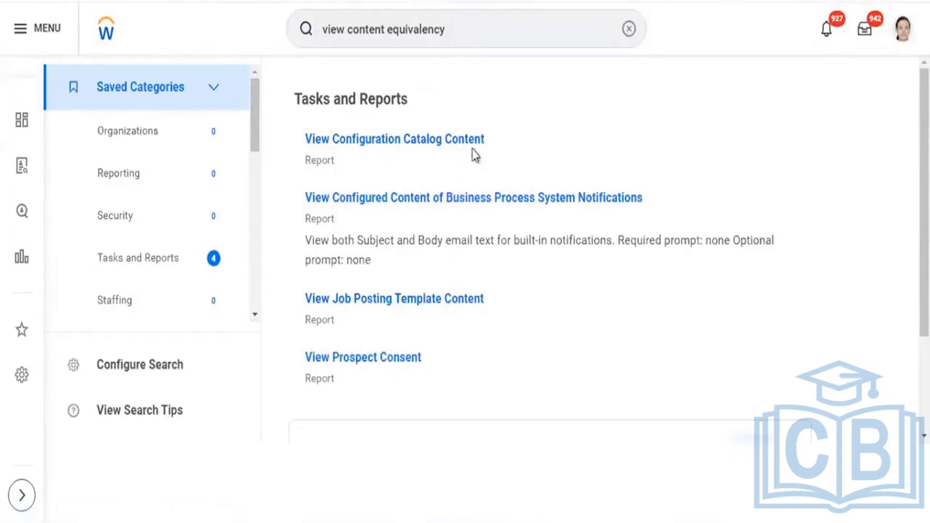
# Shorten the search to "view", complete it as "view course" and run it across all categories.
pyautogui.doubleClick(470, 22)
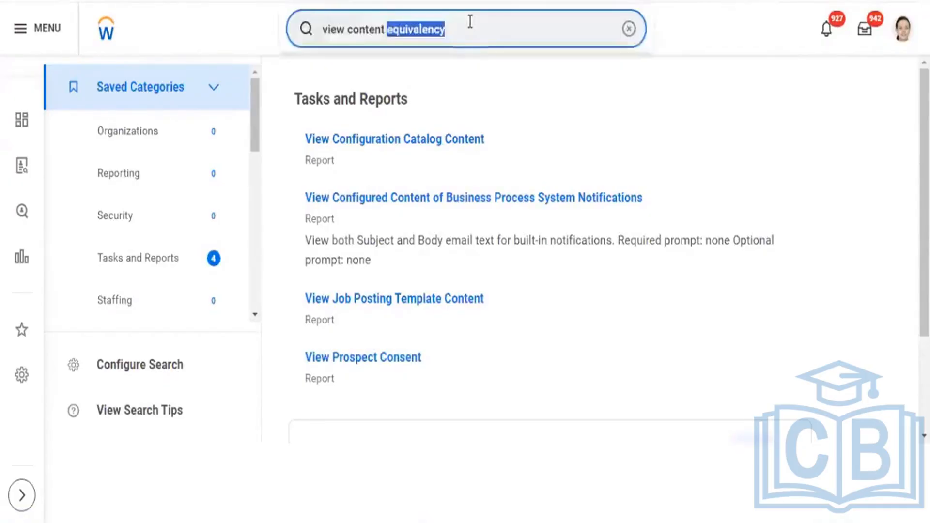
pyautogui.press('BackSpace')
pyautogui.press('BackSpace')
pyautogui.press('BackSpace')
pyautogui.press('BackSpace')
pyautogui.press('BackSpace')
pyautogui.press('BackSpace')
pyautogui.press('BackSpace')
pyautogui.press('BackSpace')
pyautogui.press('BackSpace')
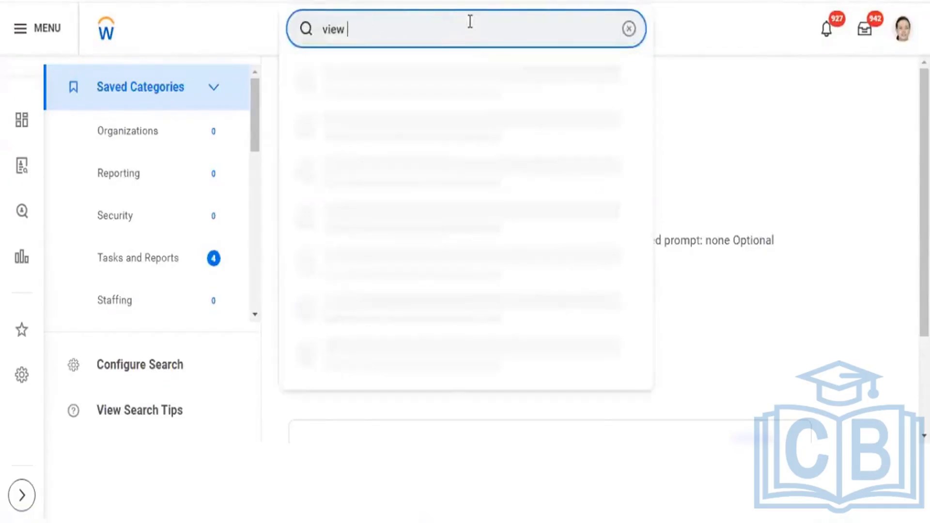
pyautogui.write('course')
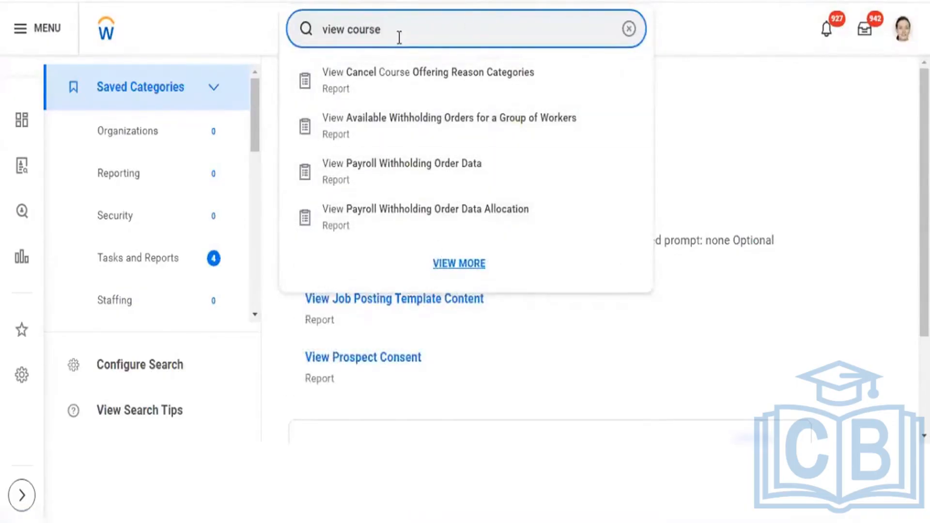
pyautogui.press('Return')
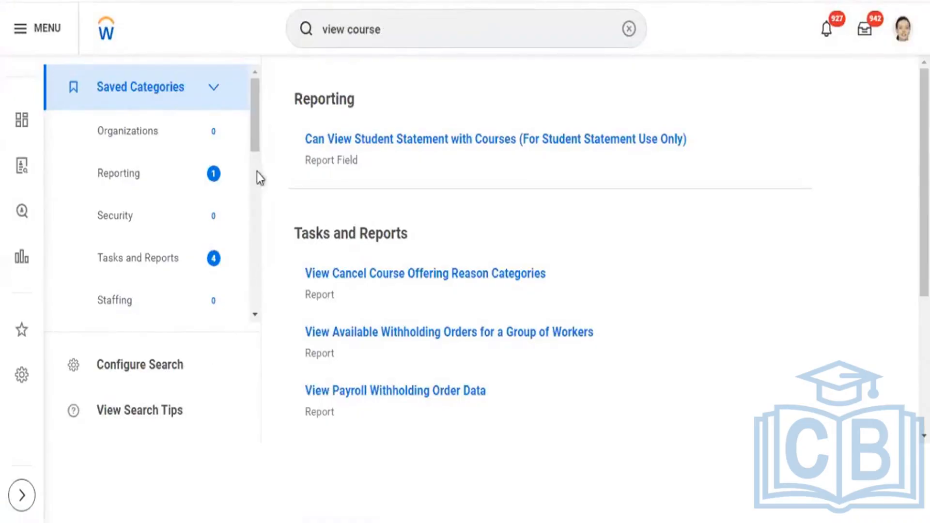
# Expand the additional search categories and narrow the "view course" results to Learning.
pyautogui.moveTo(255, 110); pyautogui.dragTo(256, 189)
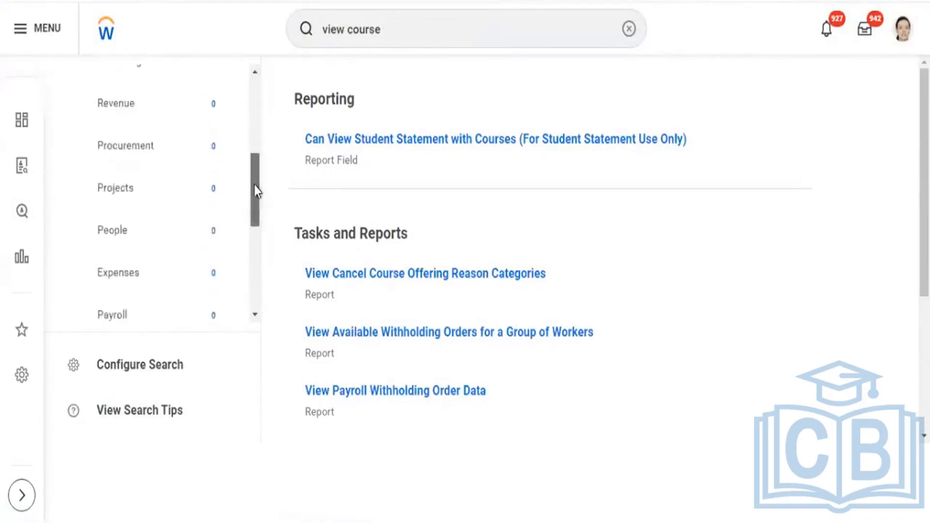
pyautogui.moveTo(252, 240); pyautogui.dragTo(245, 324)
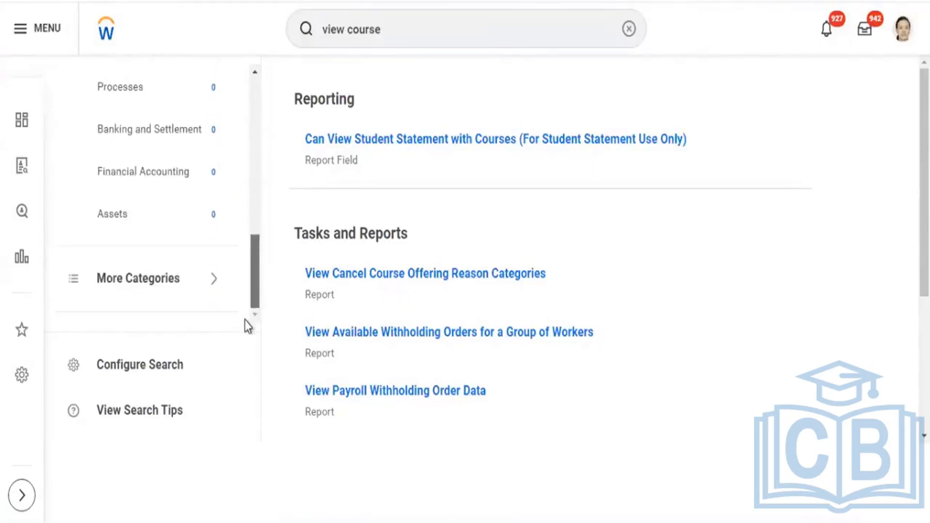
pyautogui.click(214, 279)
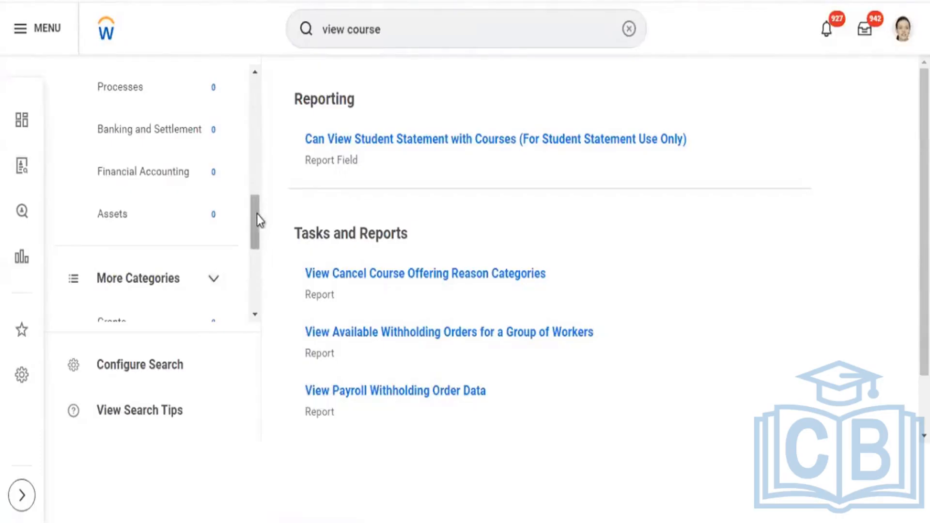
pyautogui.moveTo(257, 214); pyautogui.dragTo(255, 283)
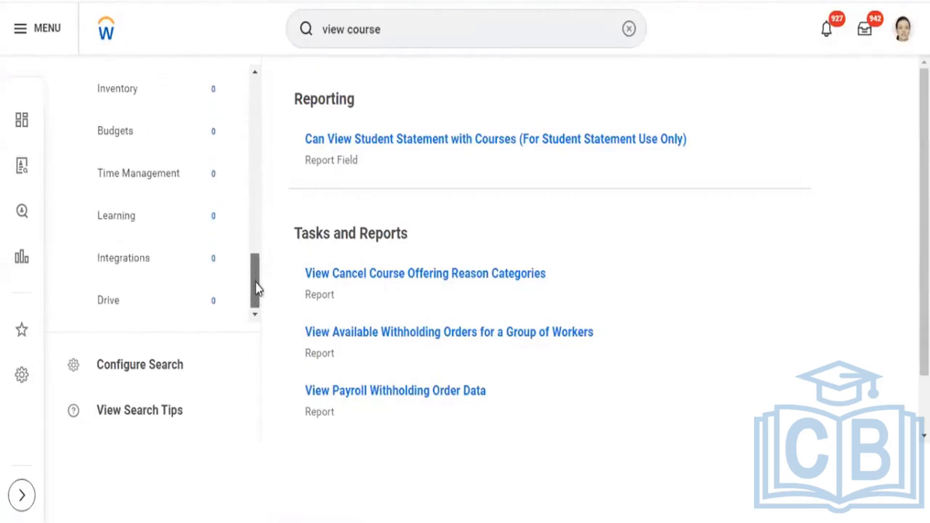
pyautogui.click(108, 227)
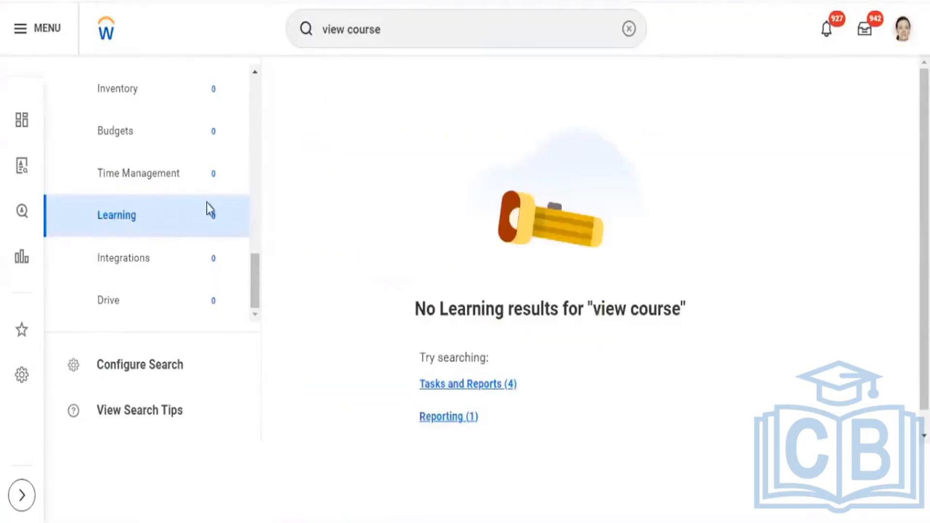
# Search for "manage learni" and open the Manage Learning Equivalency Rules report.
pyautogui.click(393, 36)
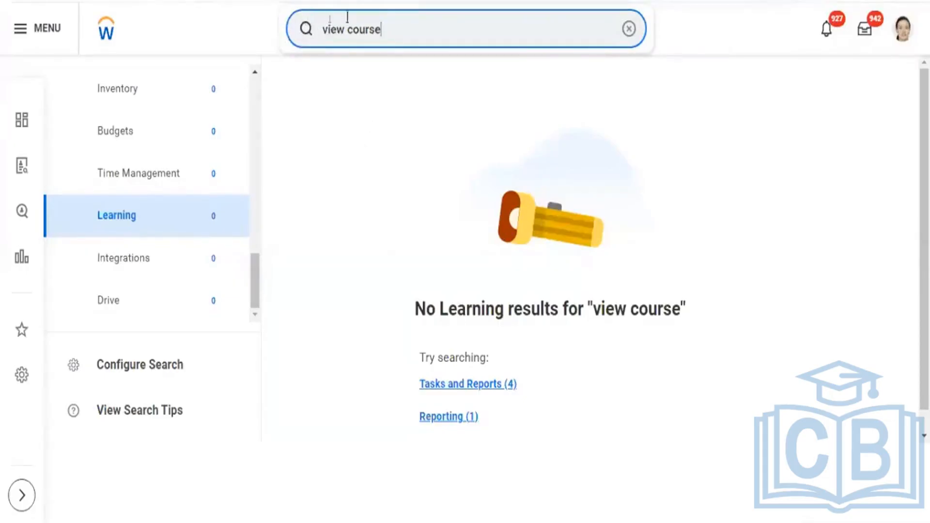
pyautogui.tripleClick(402, 34)
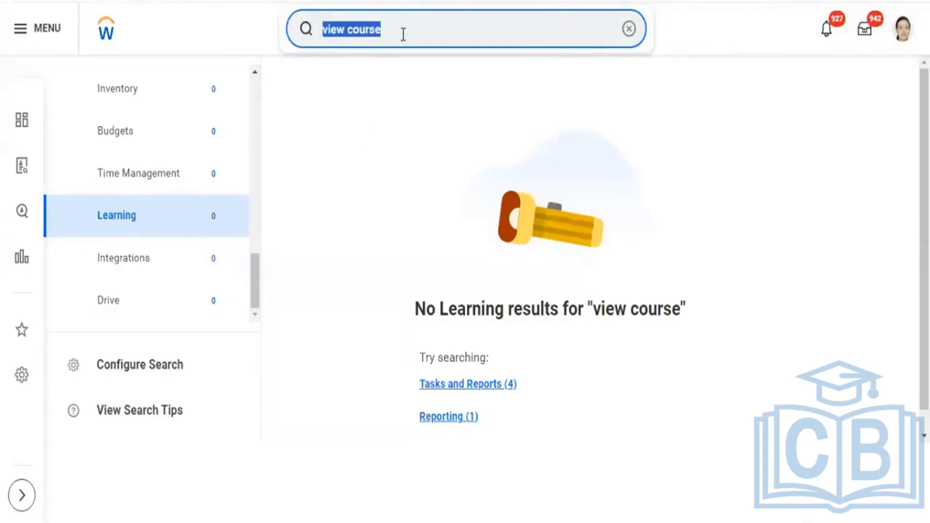
pyautogui.write('manage learnig')
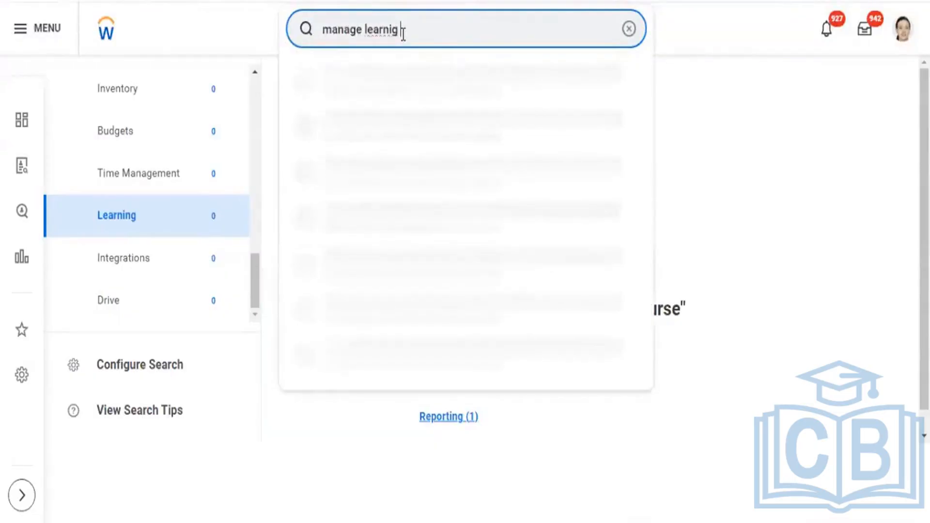
pyautogui.press('BackSpace')
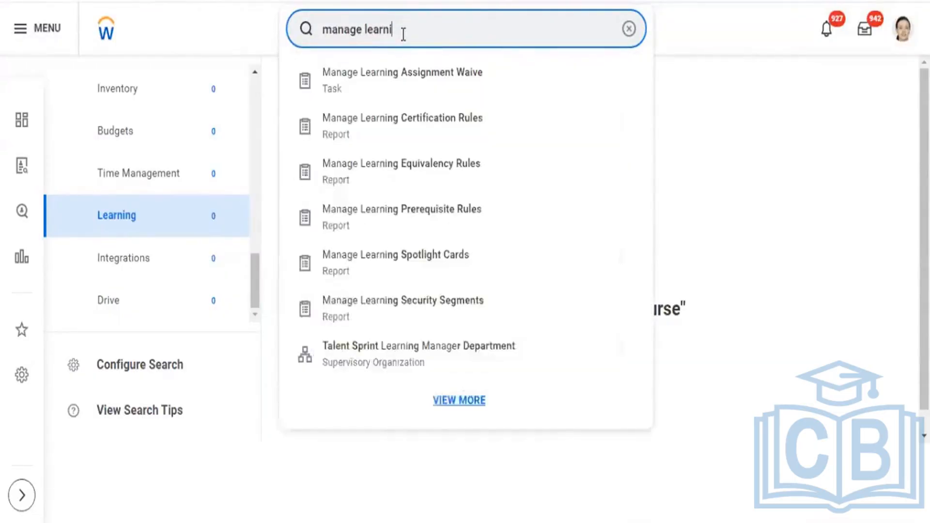
pyautogui.press('Escape')
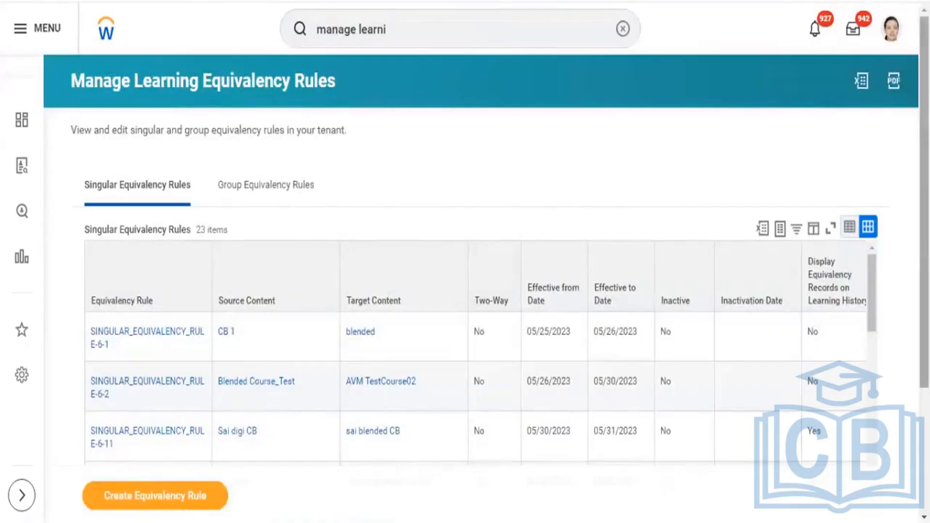
# Find the two-way rule linking Introduction to Workday Learning with Workday HCM in the singular rules and open it.
pyautogui.scroll(-3, 723, 184)
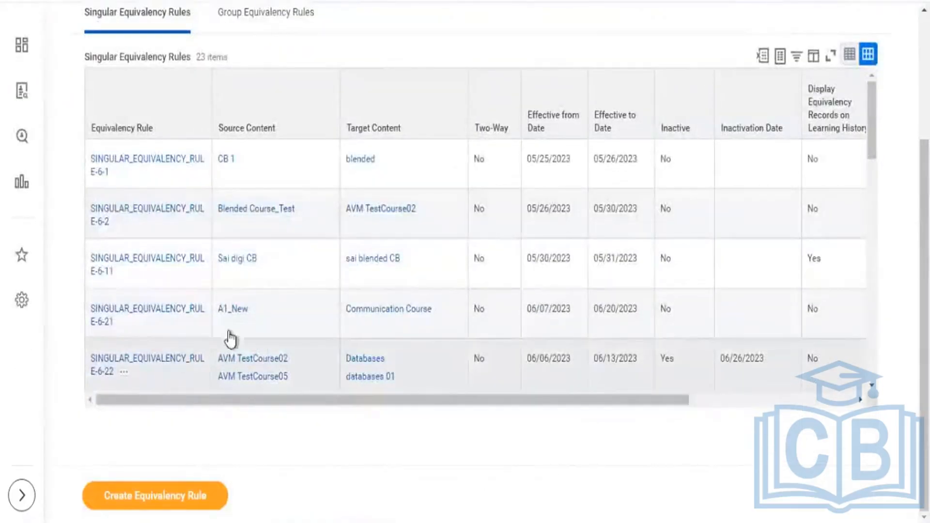
pyautogui.moveTo(867, 108); pyautogui.dragTo(879, 396)
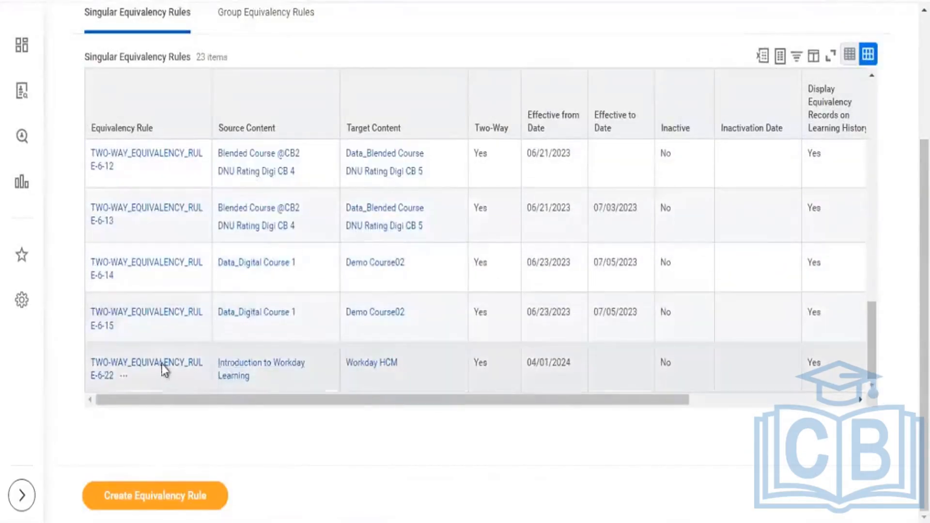
pyautogui.click(161, 368)
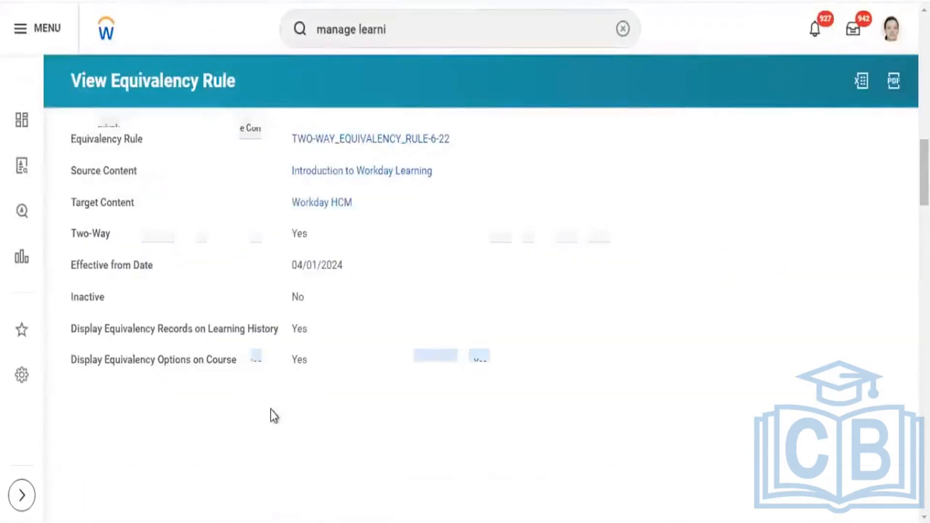
# Open the rule's source course, Introduction to Workday Learning, and target course, Workday HCM, each in a new tab.
pyautogui.rightClick(348, 179)
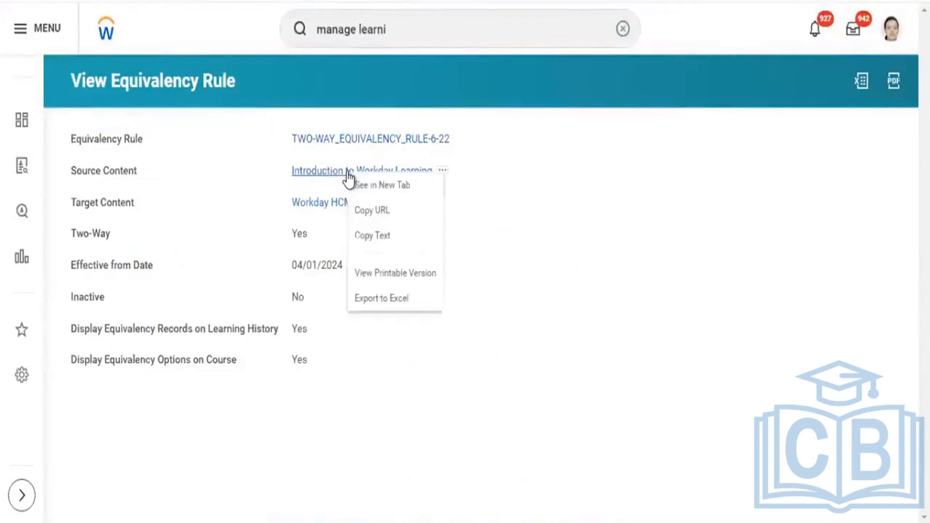
pyautogui.click(368, 188)
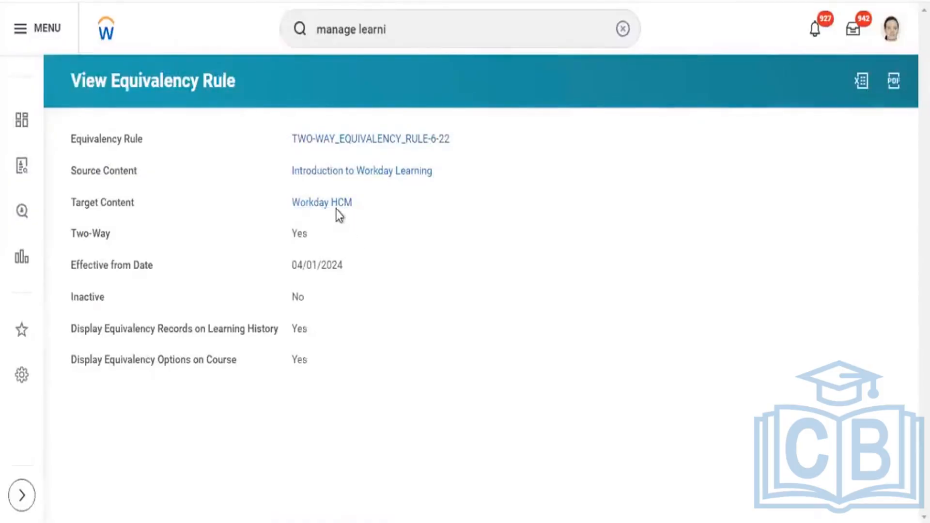
pyautogui.rightClick(334, 206)
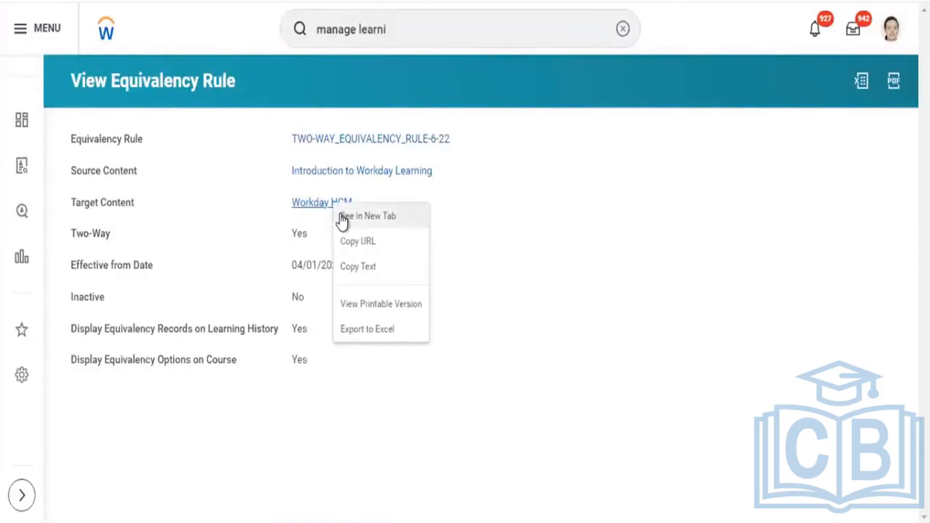
pyautogui.click(341, 219)
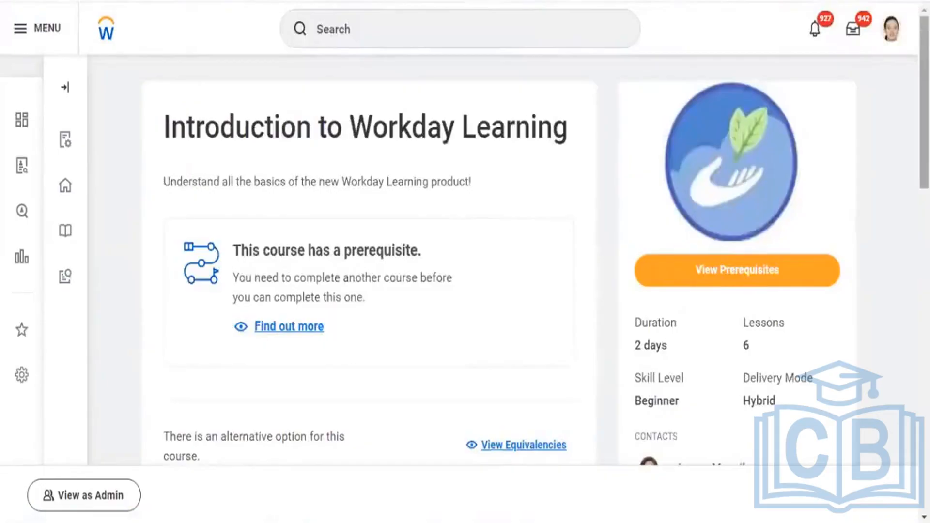
# View the equivalencies of the Introduction to Workday Learning course and compare its overview with the Equivalent Option section.
pyautogui.scroll(-3, 465, 234)
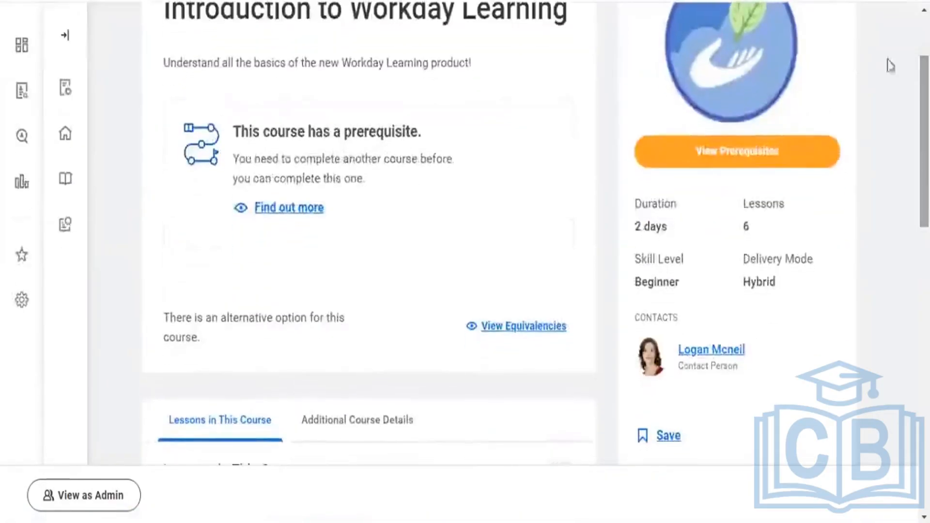
pyautogui.click(543, 331)
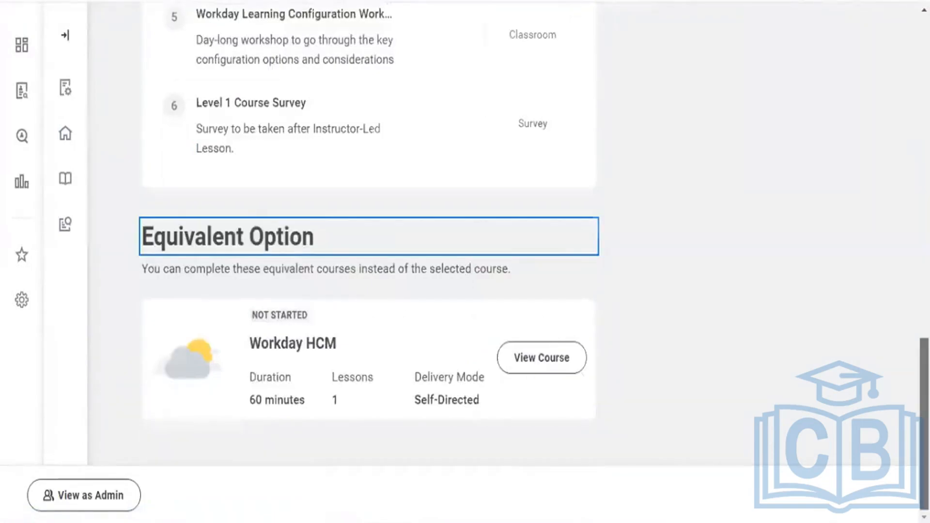
pyautogui.scroll(15, 369, 233)
pyautogui.scroll(10, 465, 237)
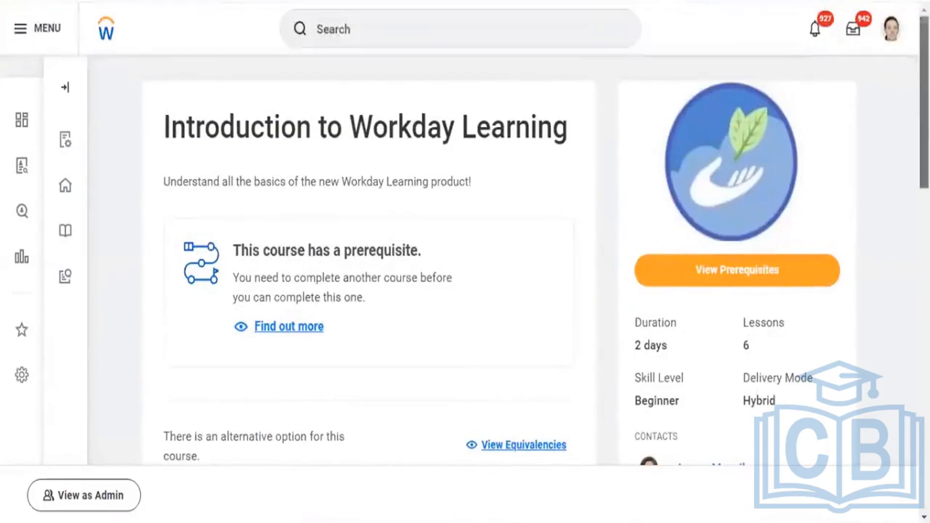
pyautogui.scroll(-10, 465, 237)
pyautogui.scroll(-8, 657, 320)
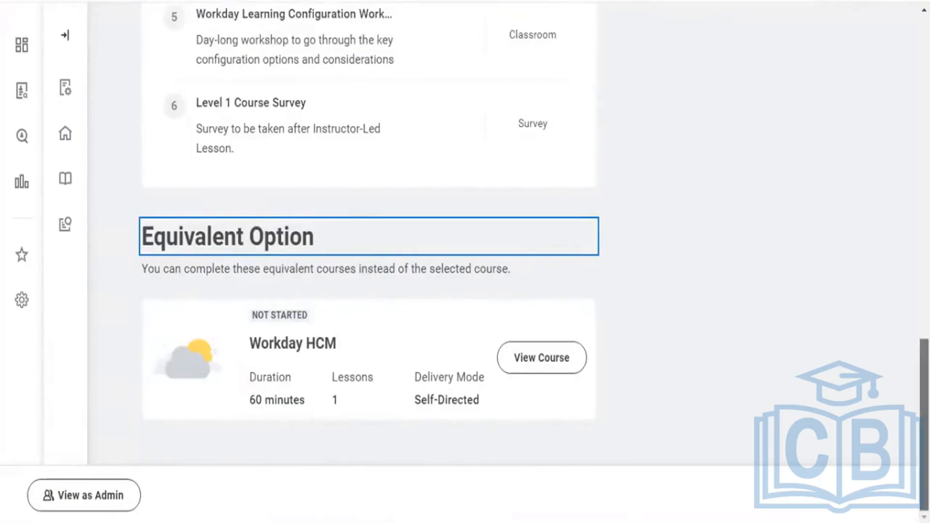
# Switch to the Workday HCM course and view its equivalencies.
pyautogui.scroll(15, 465, 234)
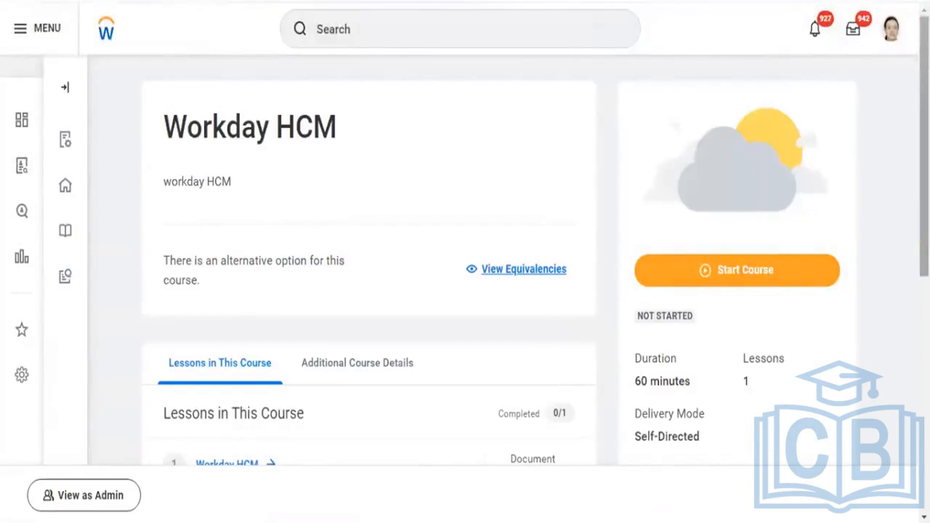
pyautogui.scroll(-3, 527, 338)
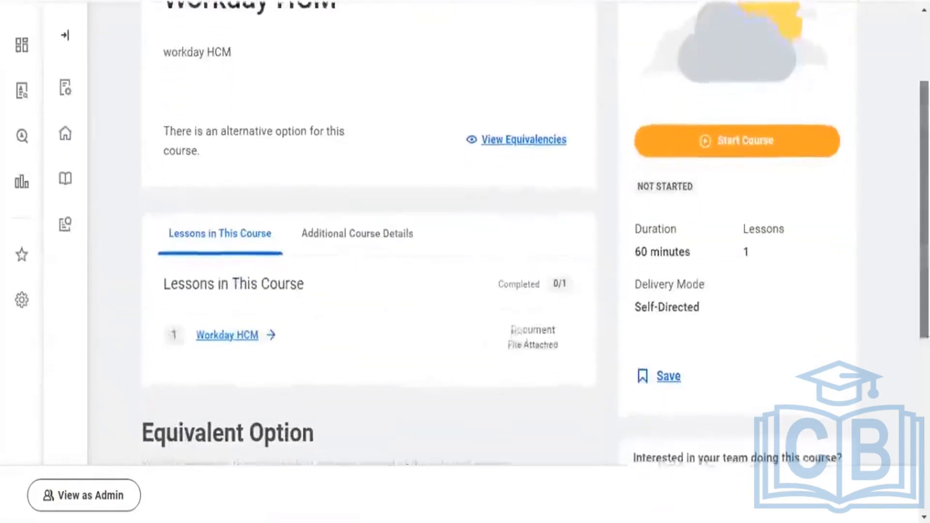
pyautogui.click(515, 146)
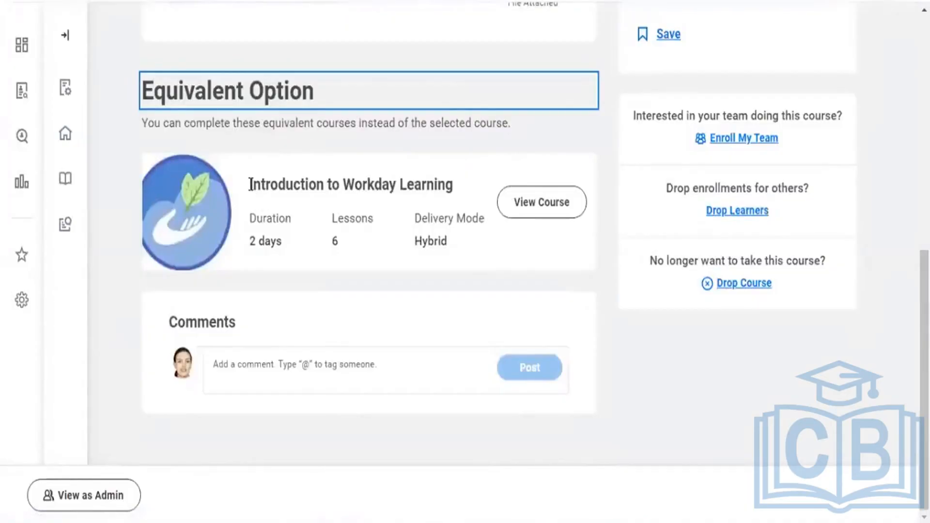
# Check the course offered as the equivalent option on the Workday HCM course page.
pyautogui.moveTo(249, 185); pyautogui.dragTo(453, 184)
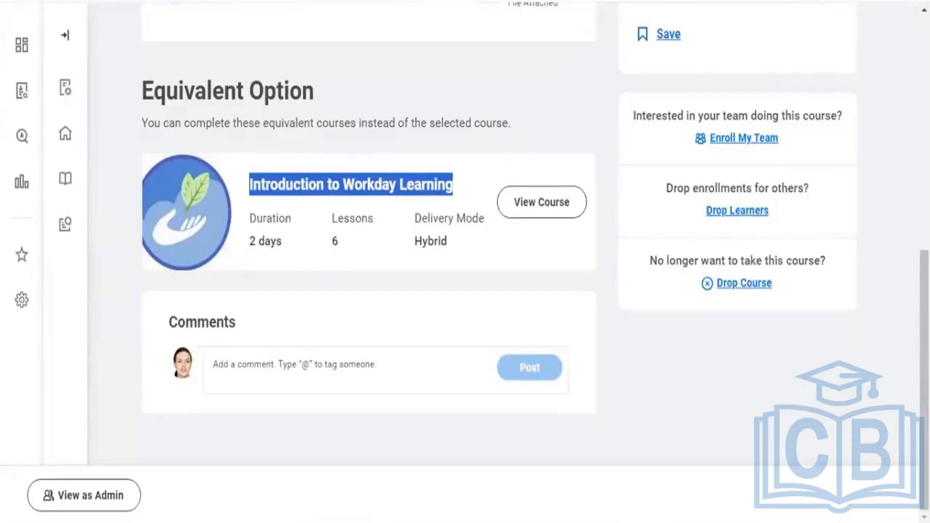
pyautogui.scroll(10, 368, 194)
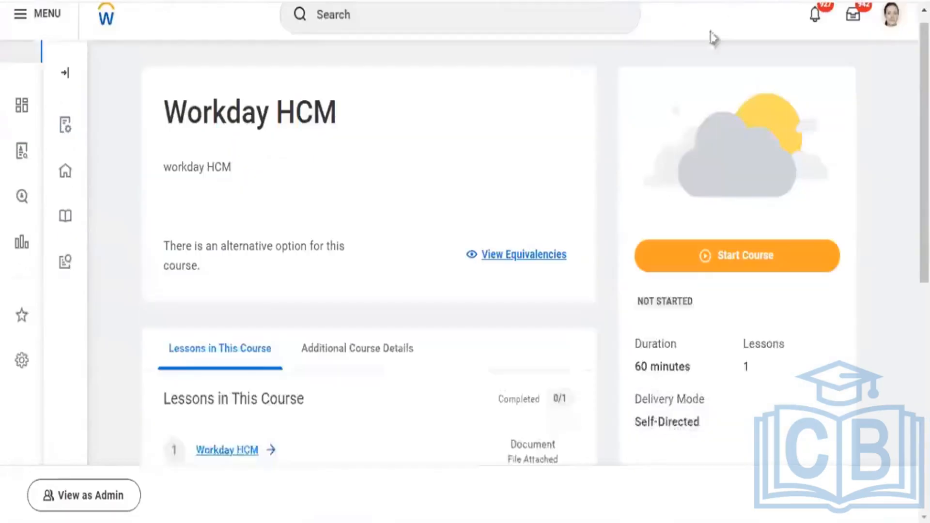
# Search for "create learning pre re" and open the Create Learning Prerequisite Rule task.
pyautogui.click(543, 26)
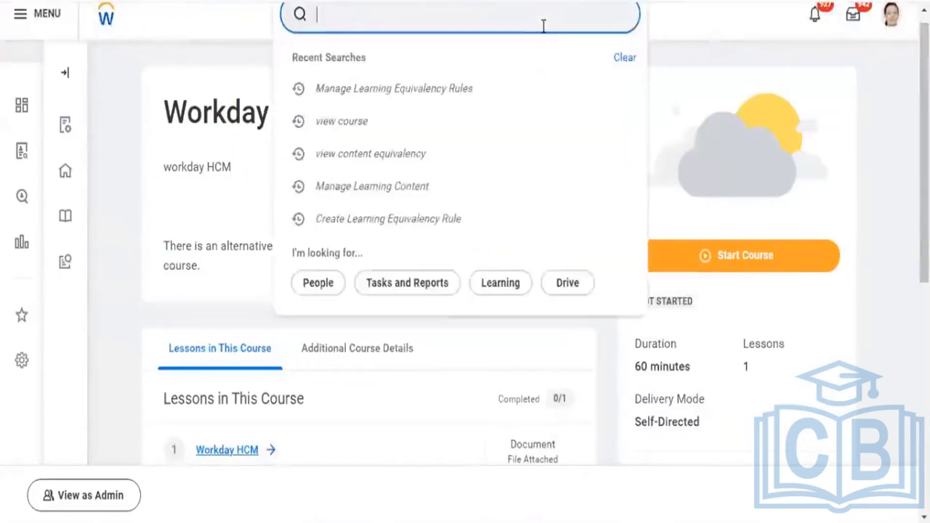
pyautogui.write('cre')
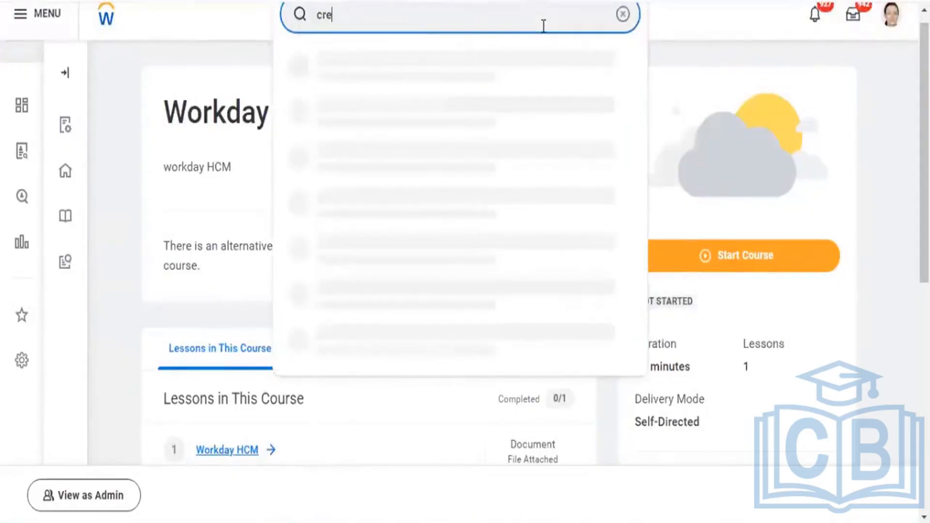
pyautogui.write('ate learn')
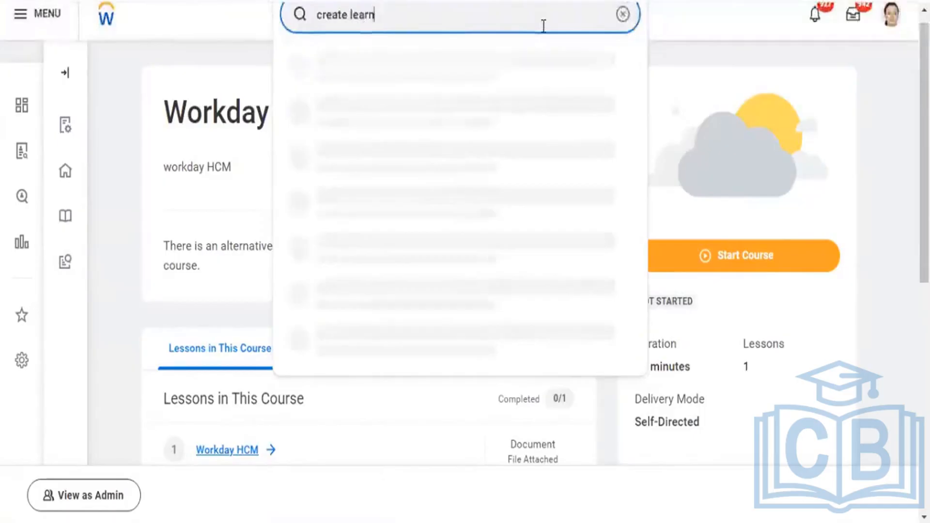
pyautogui.write('ing pre re')
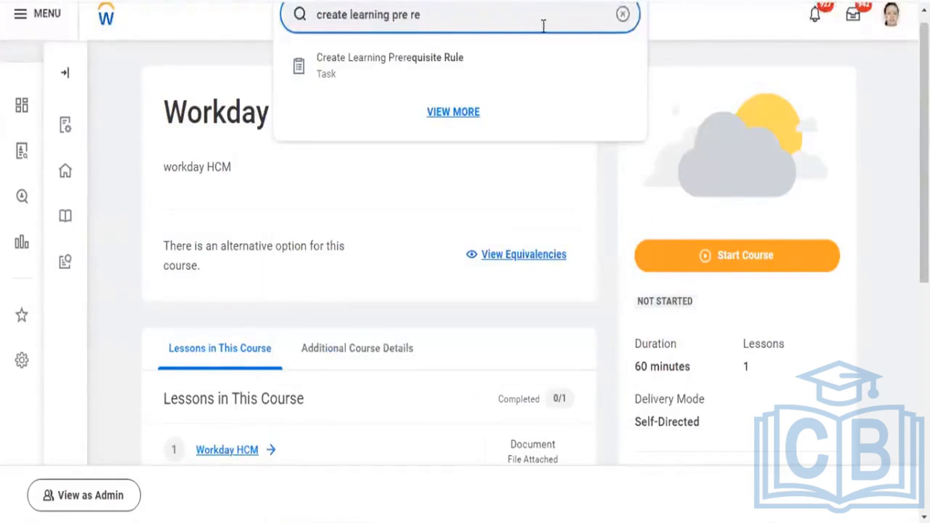
pyautogui.click(441, 68)
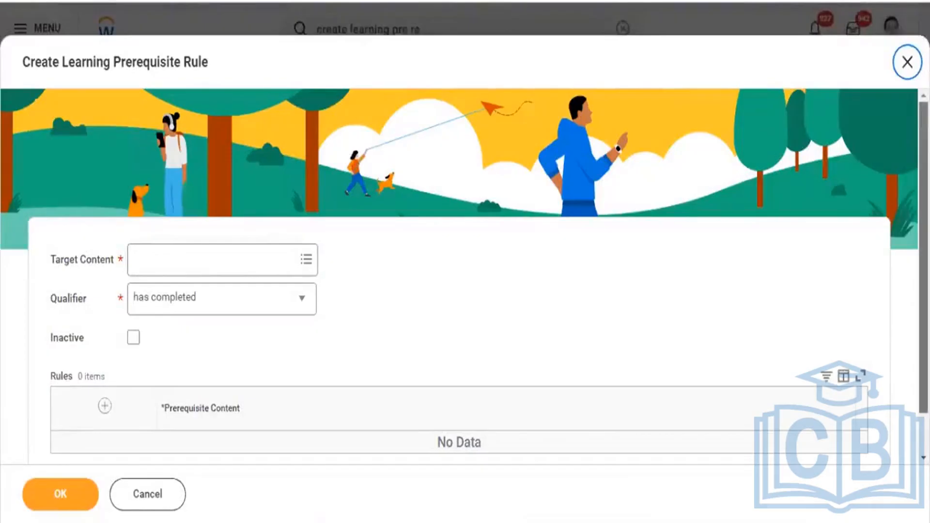
# Set the prerequisite rule's target content to the Introduction to Workday Learning course.
pyautogui.scroll(-1, 459, 271)
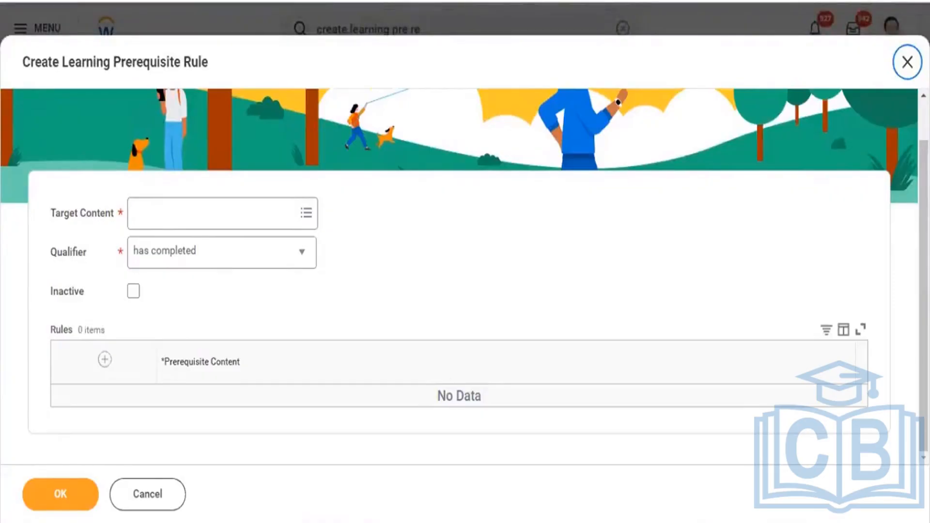
pyautogui.click(259, 220)
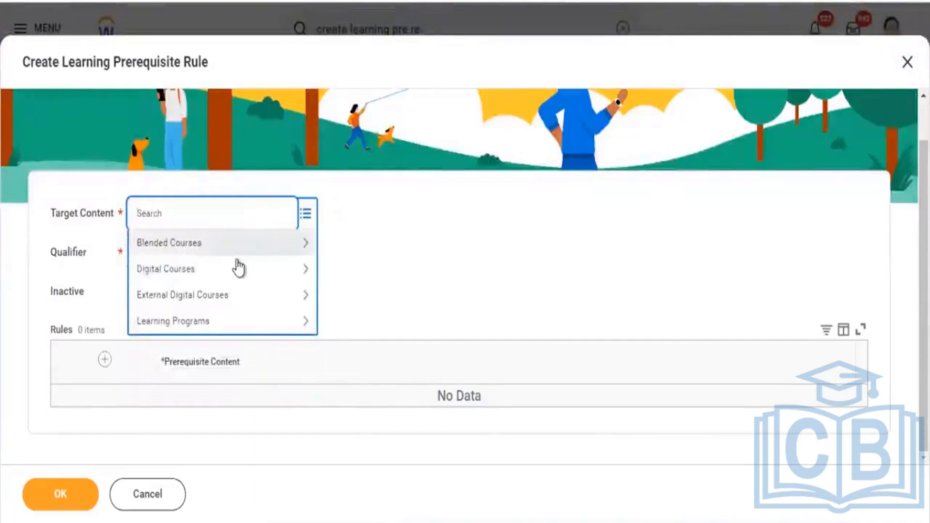
pyautogui.click(232, 275)
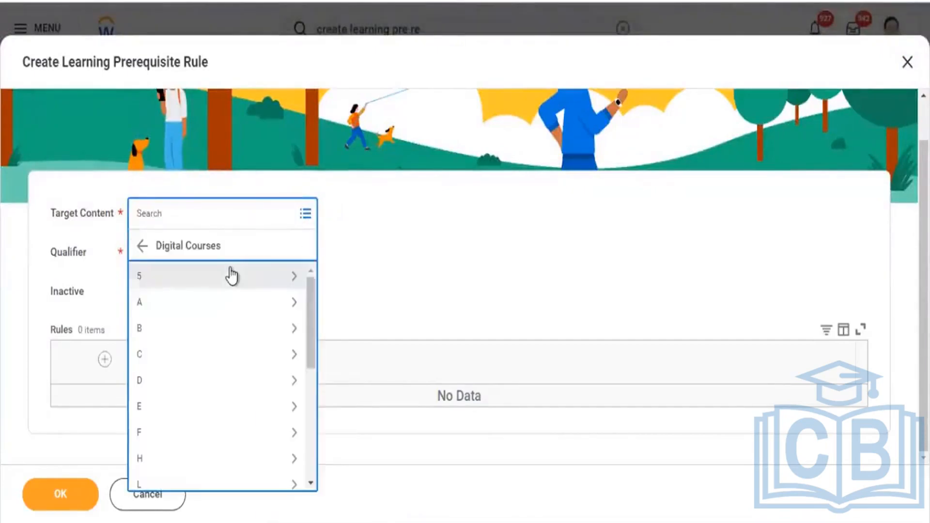
pyautogui.click(211, 215)
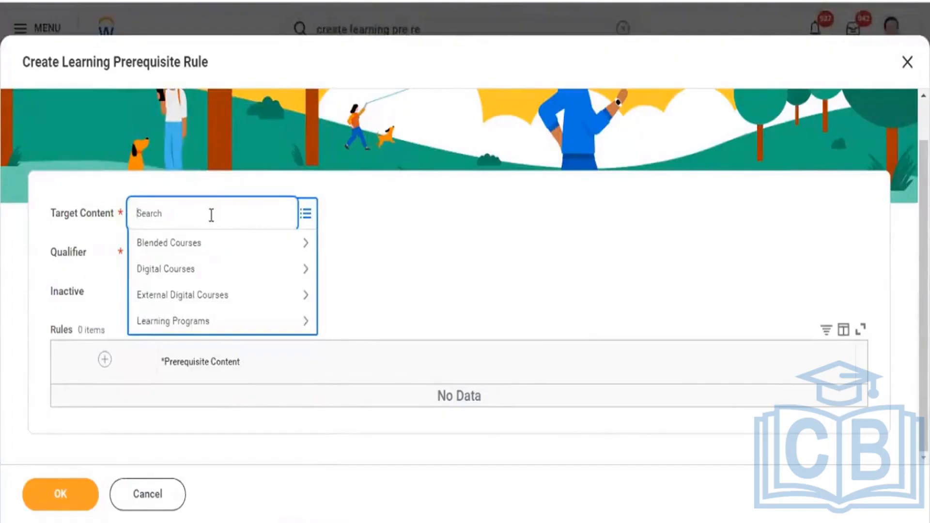
pyautogui.write('Workday Learning')
pyautogui.press('Return')
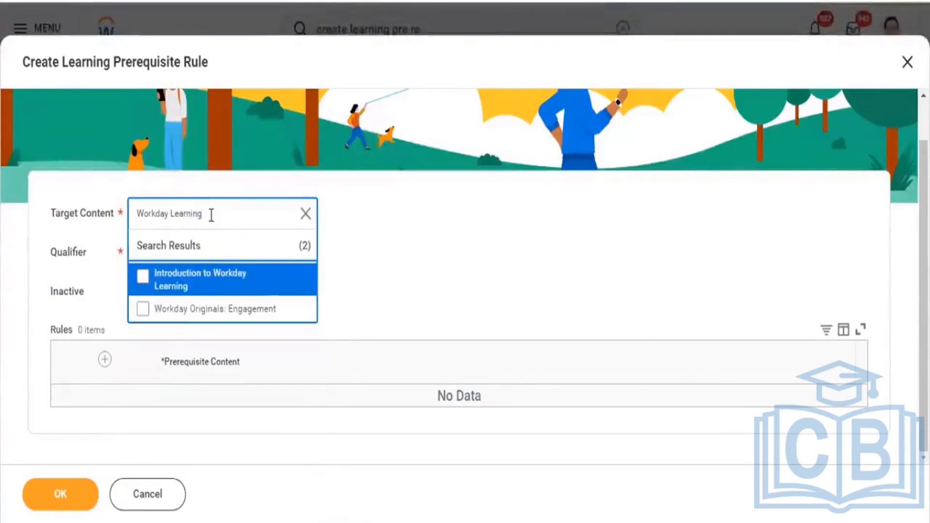
pyautogui.click(170, 285)
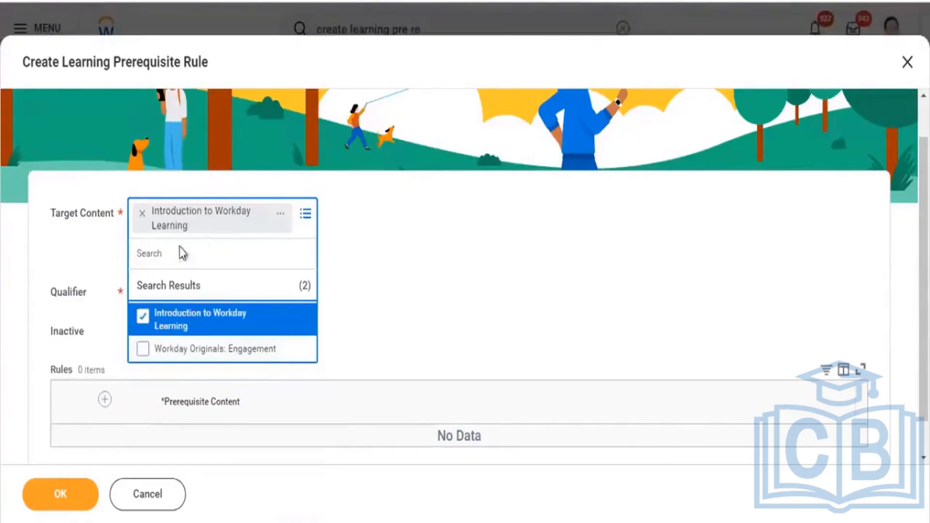
# Add a rule row, search its prerequisite content for "Workday Basic" and select Workday HCM Fundamentals.
pyautogui.click(104, 399)
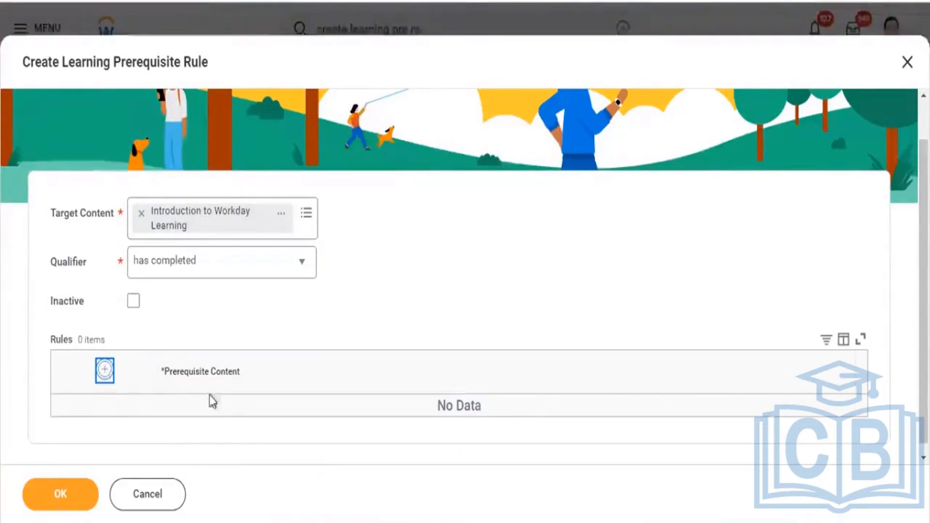
pyautogui.click(105, 372)
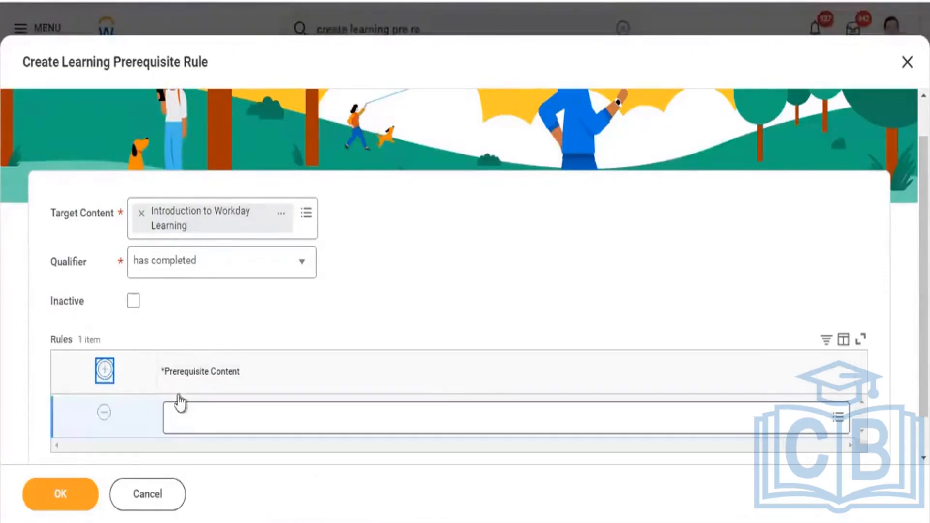
pyautogui.click(206, 411)
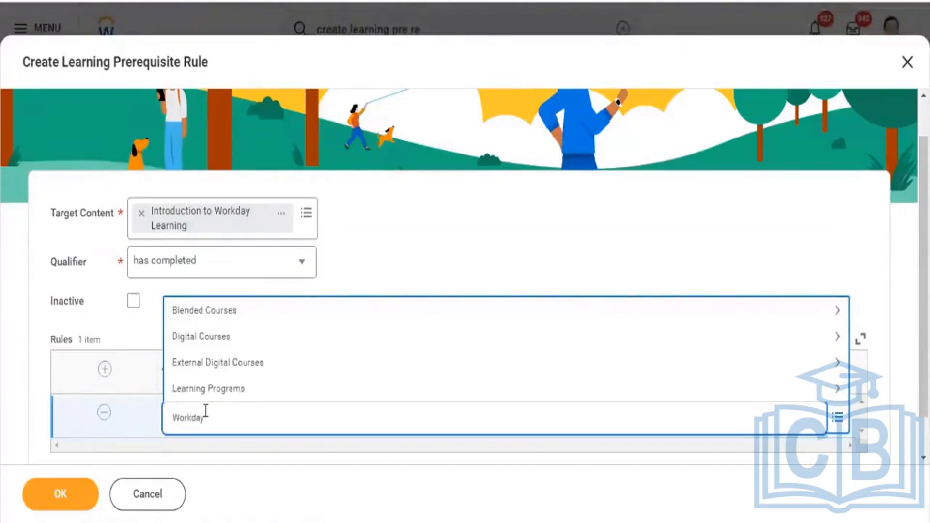
pyautogui.write('Workday Basic')
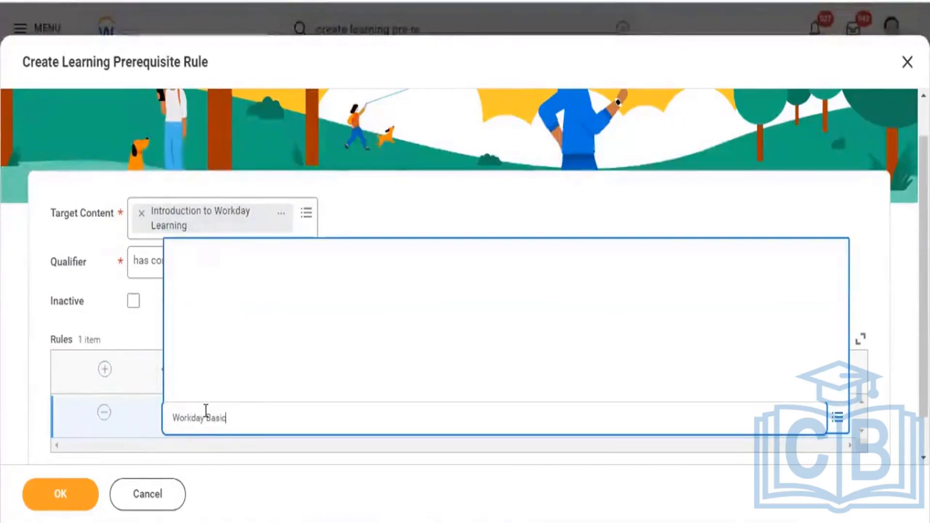
pyautogui.press('Return')
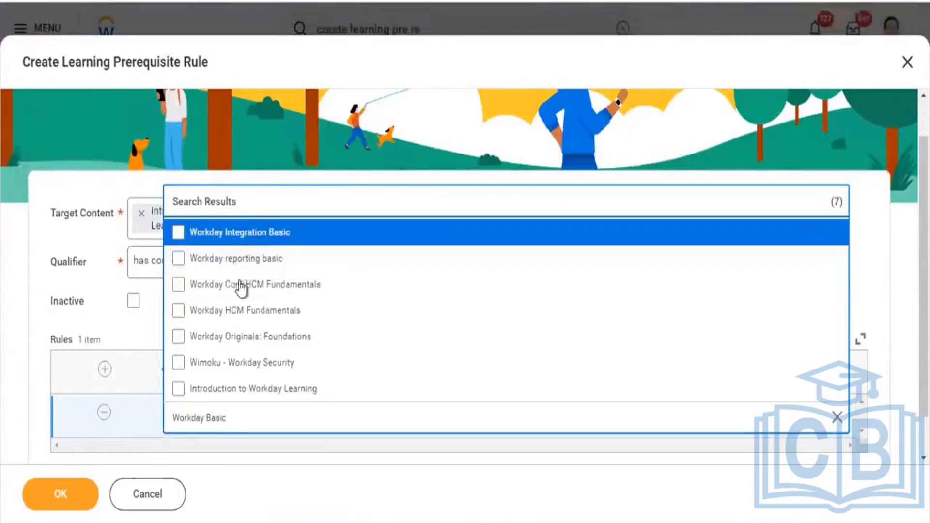
pyautogui.click(251, 312)
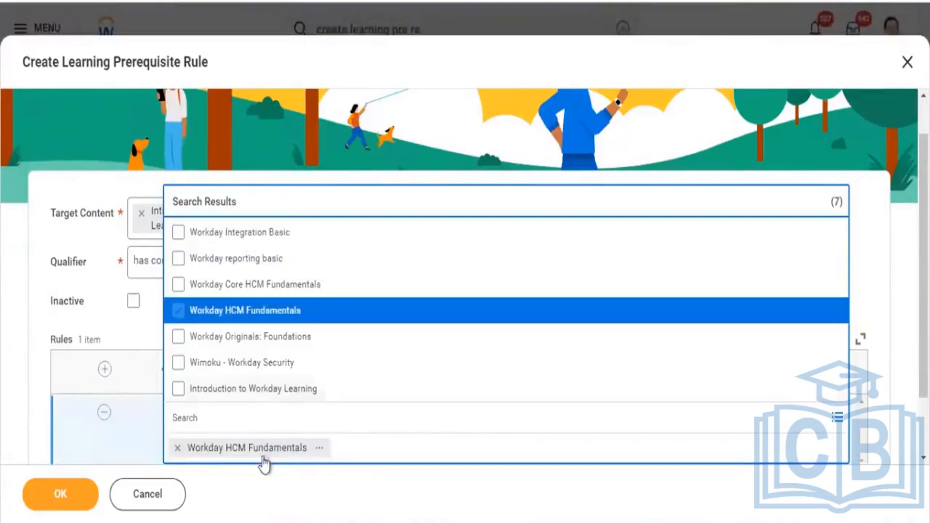
pyautogui.click(254, 483)
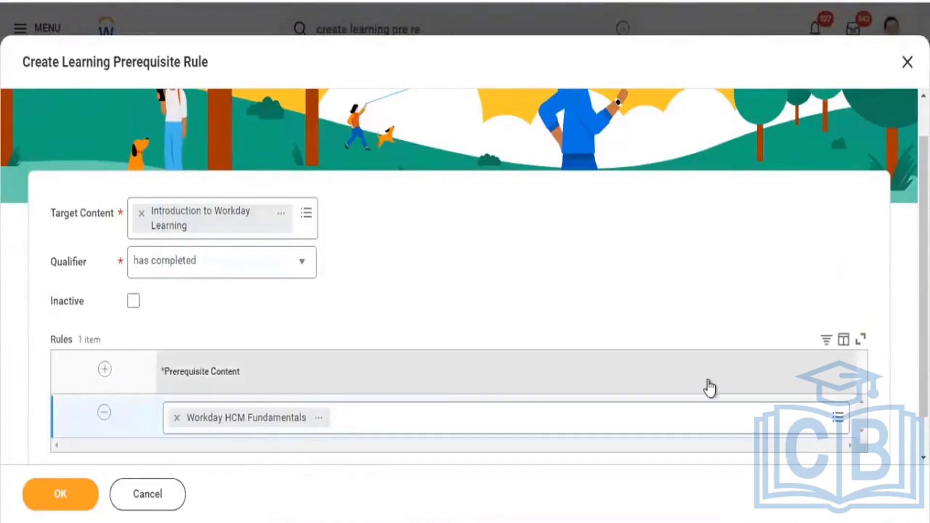
# Add Workday Pro Track HCM as a second prerequisite in the same rule row and submit the rule.
pyautogui.scroll(-1, 465, 272)
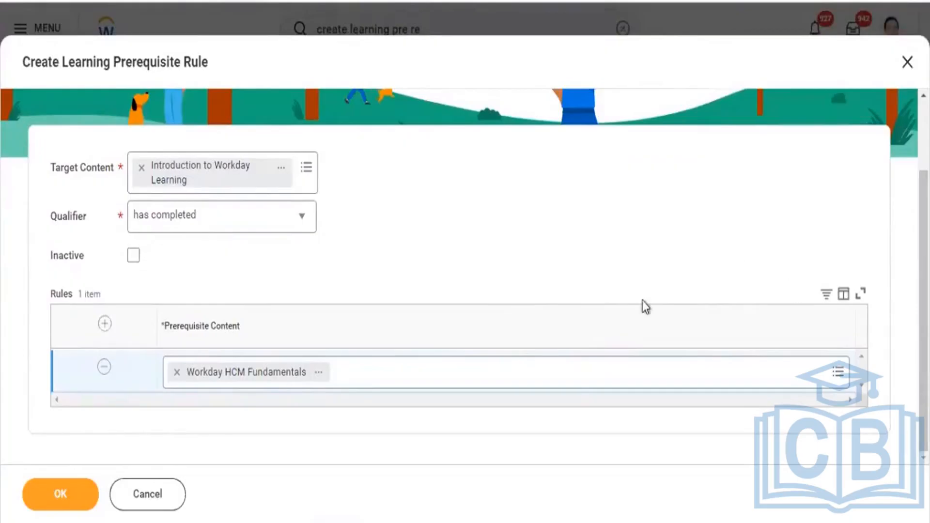
pyautogui.click(559, 372)
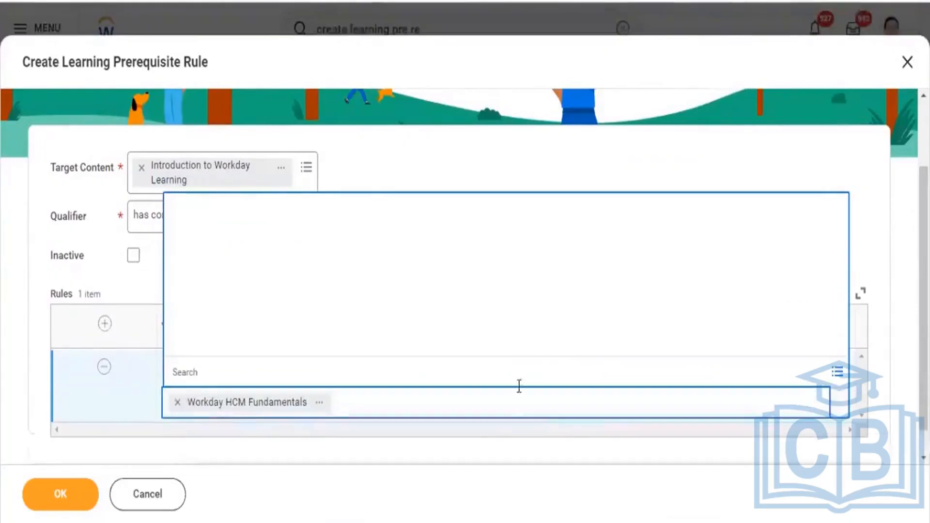
pyautogui.click(365, 365)
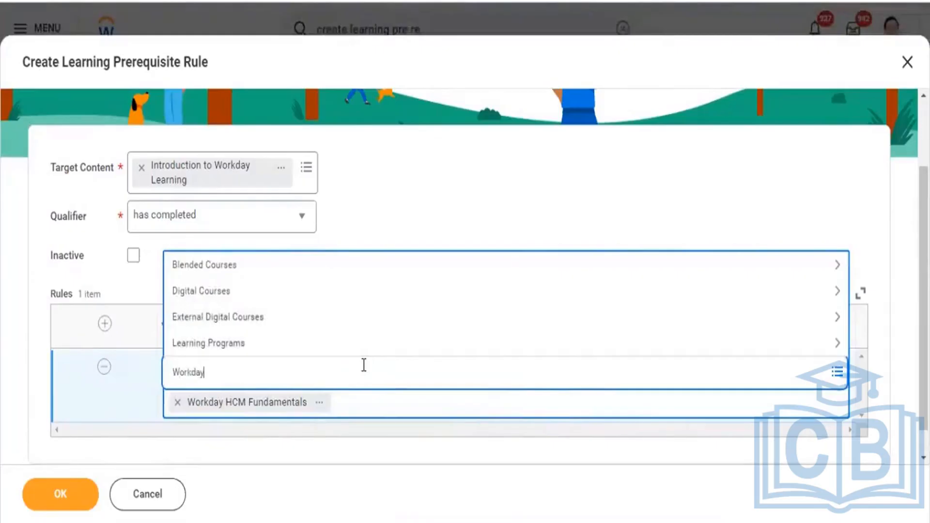
pyautogui.write('Workday HC')
pyautogui.press('Return')
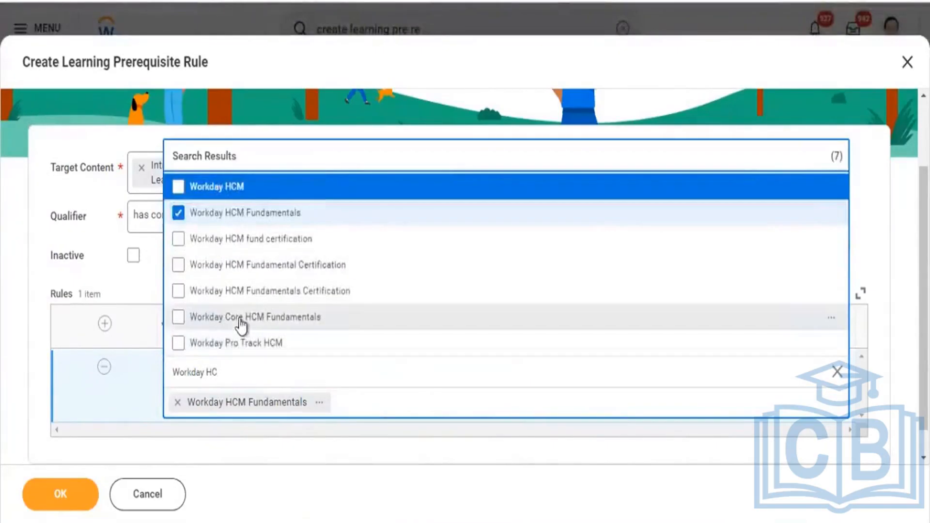
pyautogui.click(228, 350)
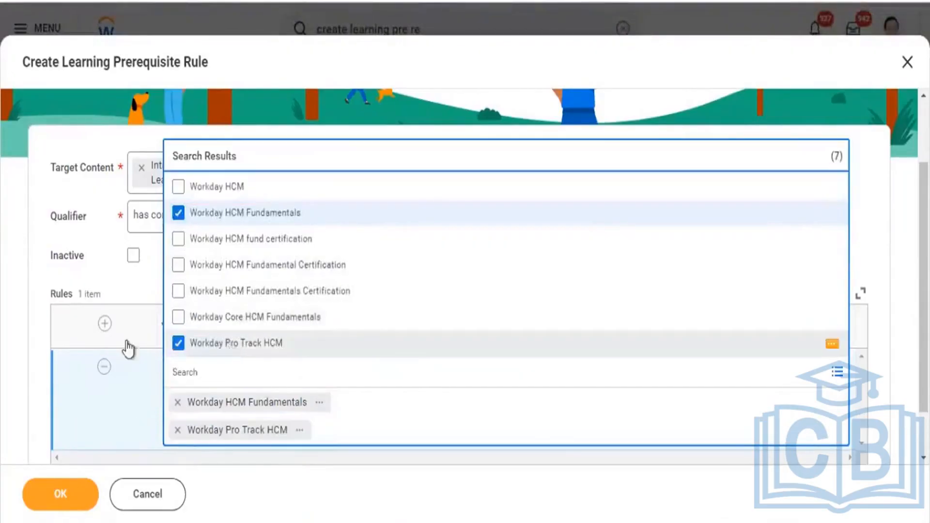
pyautogui.click(119, 290)
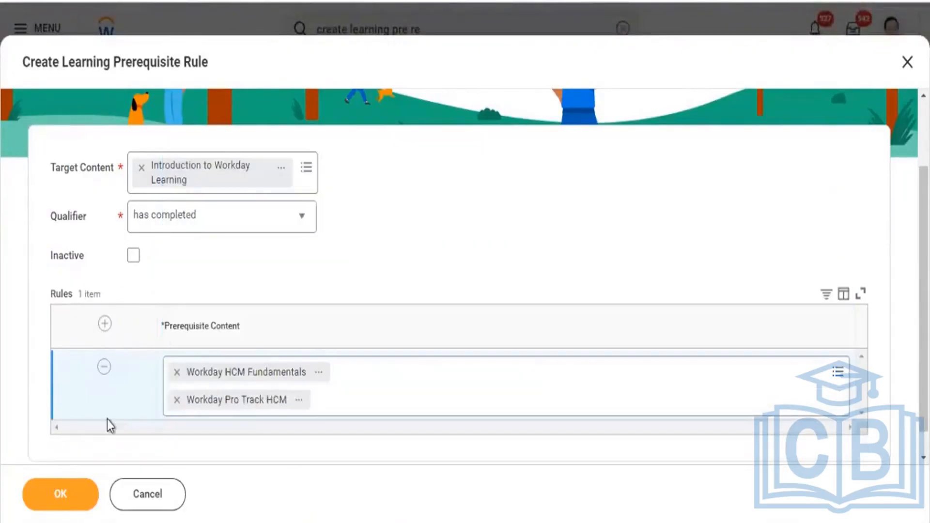
pyautogui.click(62, 499)
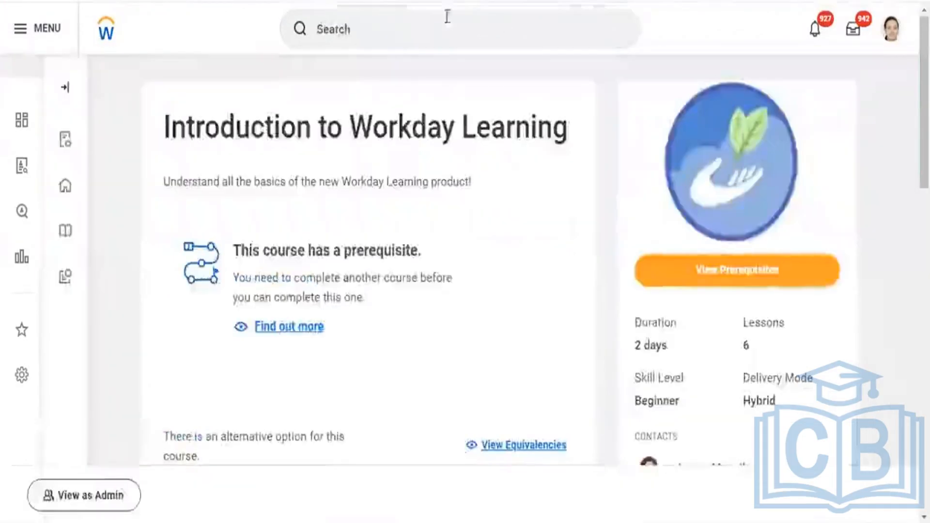
# Copy the target course name, Introduction to Workday Learning, from the prerequisite rule and search Workday for it.
pyautogui.click(396, 23)
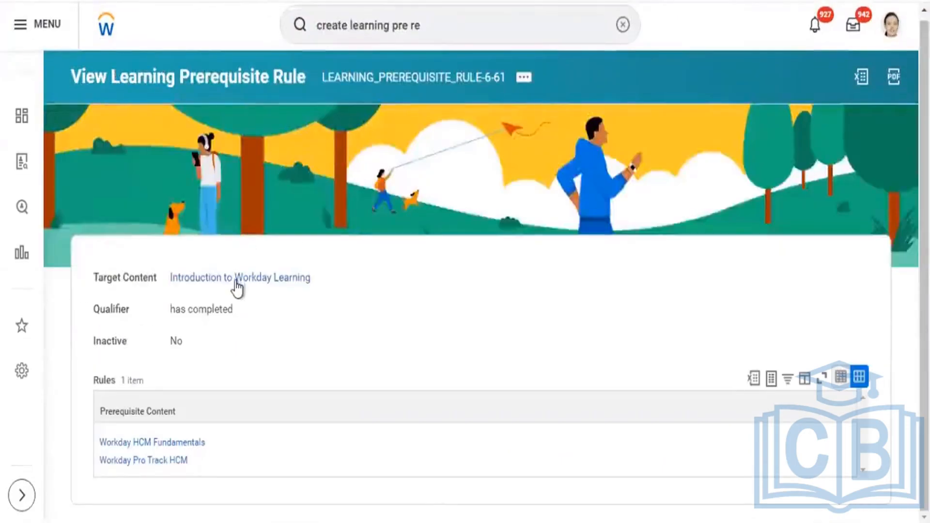
pyautogui.rightClick(238, 286)
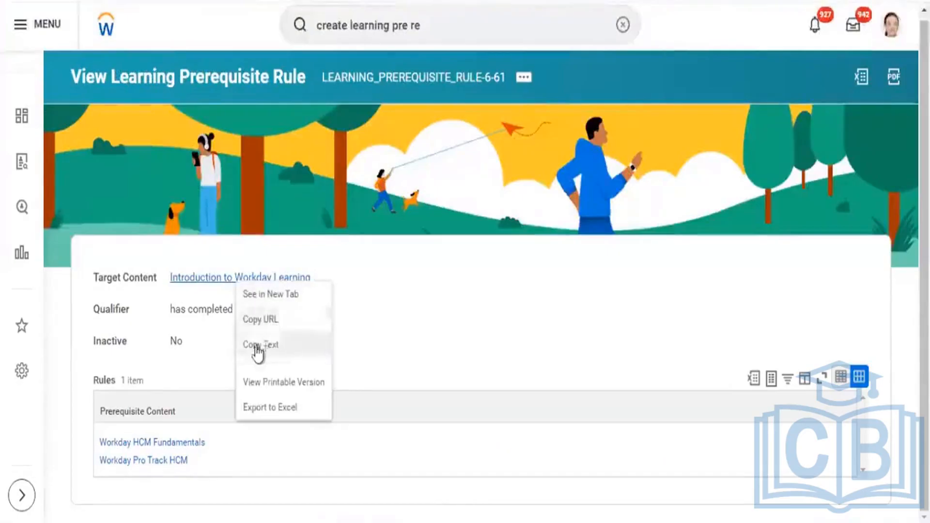
pyautogui.click(258, 353)
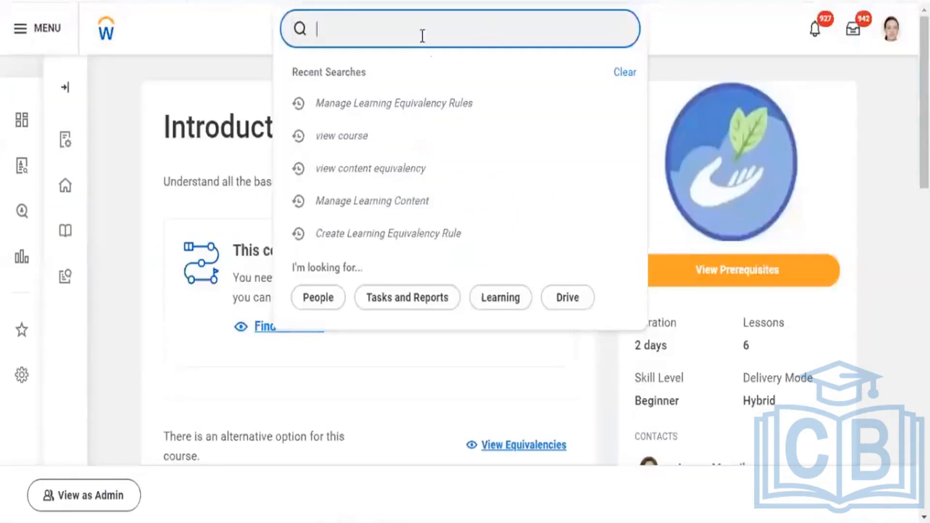
pyautogui.hotkey('ctrl', 'v')
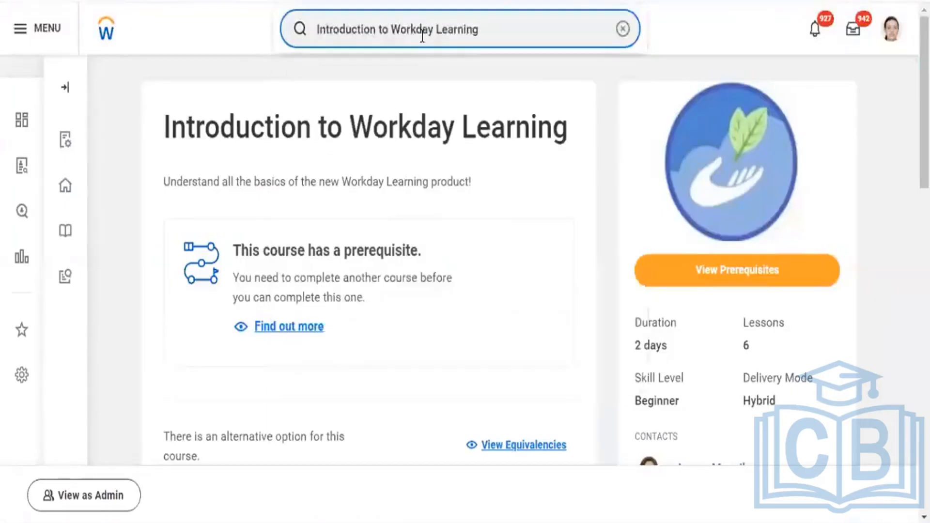
pyautogui.press('Return')
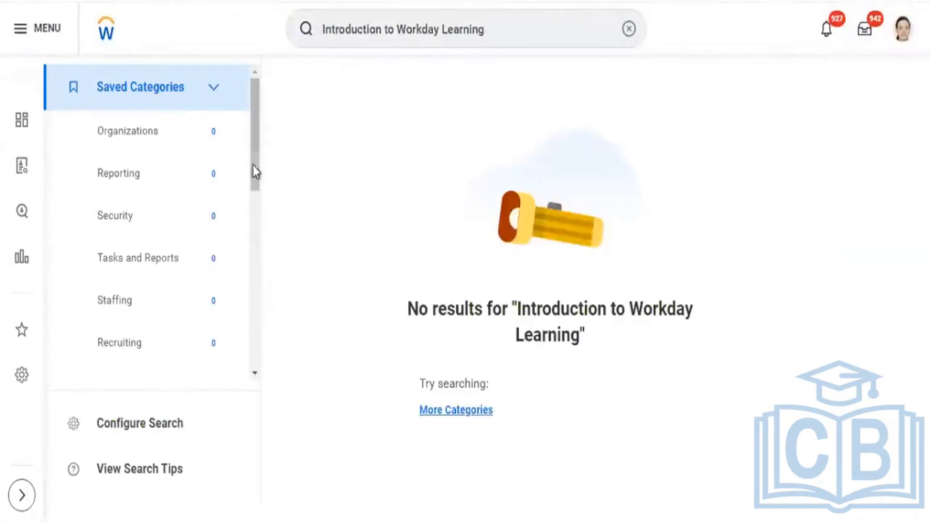
# Narrow the search results to the Learning category and open the Introduction to Workday Learning course.
pyautogui.moveTo(251, 158); pyautogui.dragTo(257, 376)
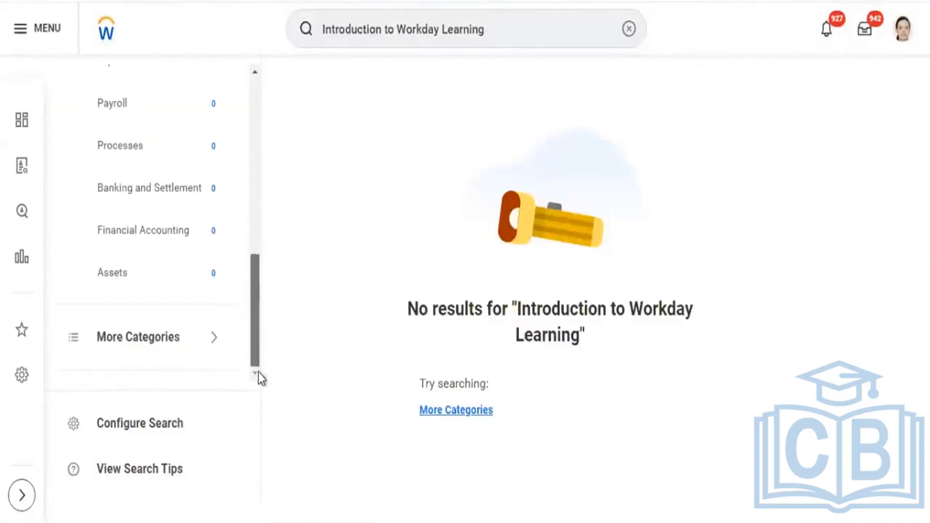
pyautogui.click(215, 340)
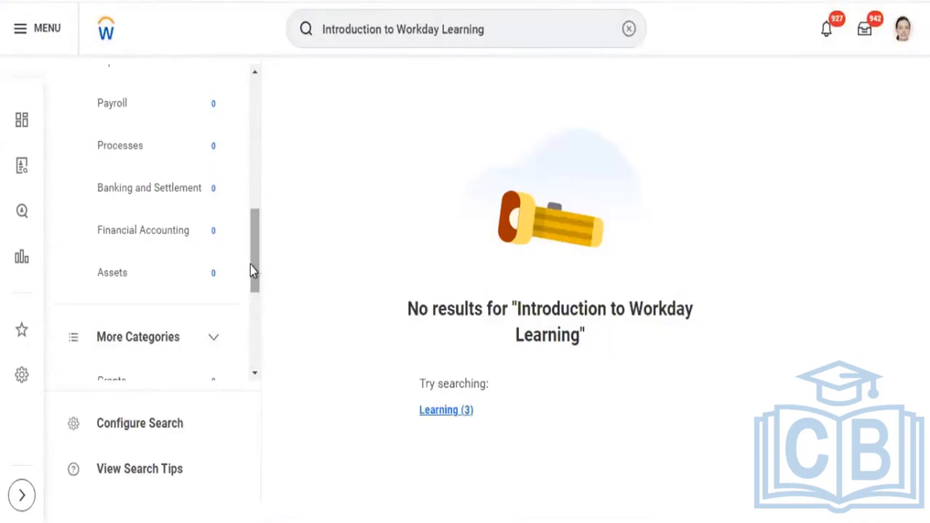
pyautogui.moveTo(249, 265); pyautogui.dragTo(250, 333)
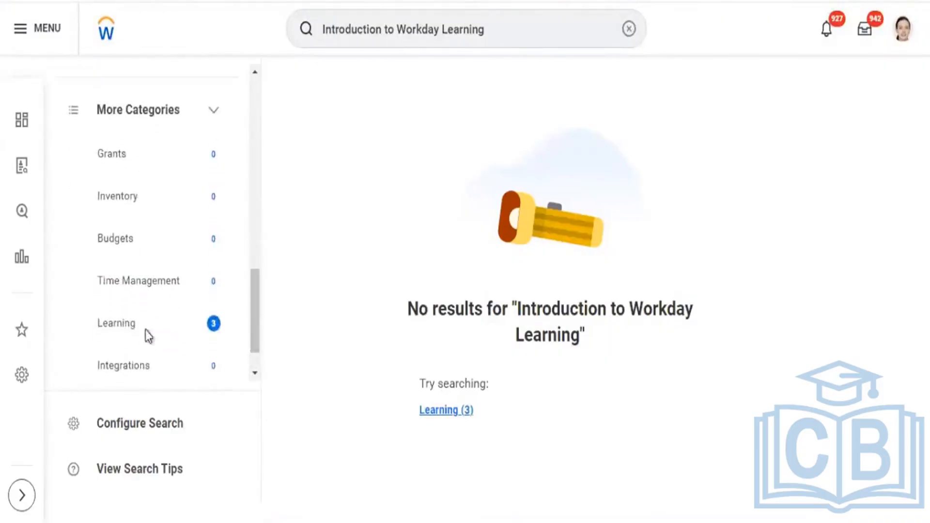
pyautogui.click(146, 331)
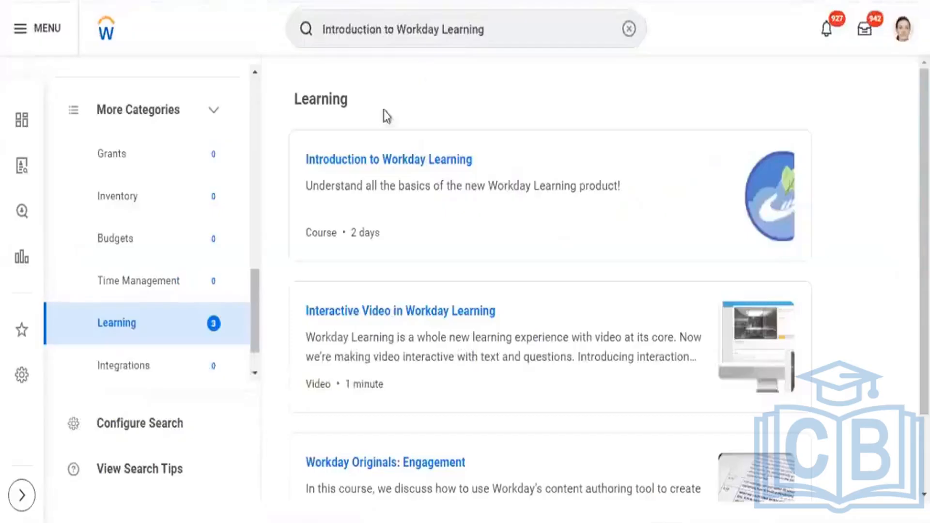
pyautogui.click(374, 161)
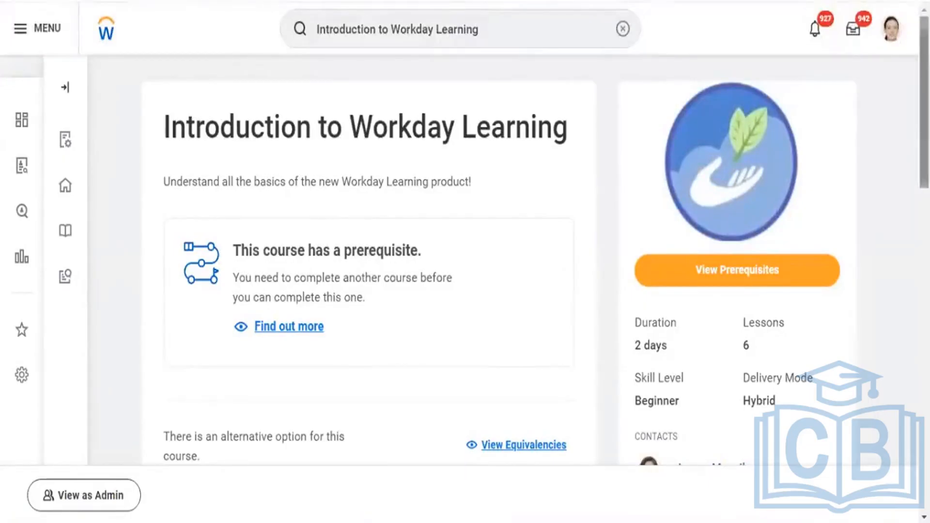
# View the course's prerequisite options, expand Option 2 to review its required courses alongside Option 1, and close the list.
pyautogui.click(760, 274)
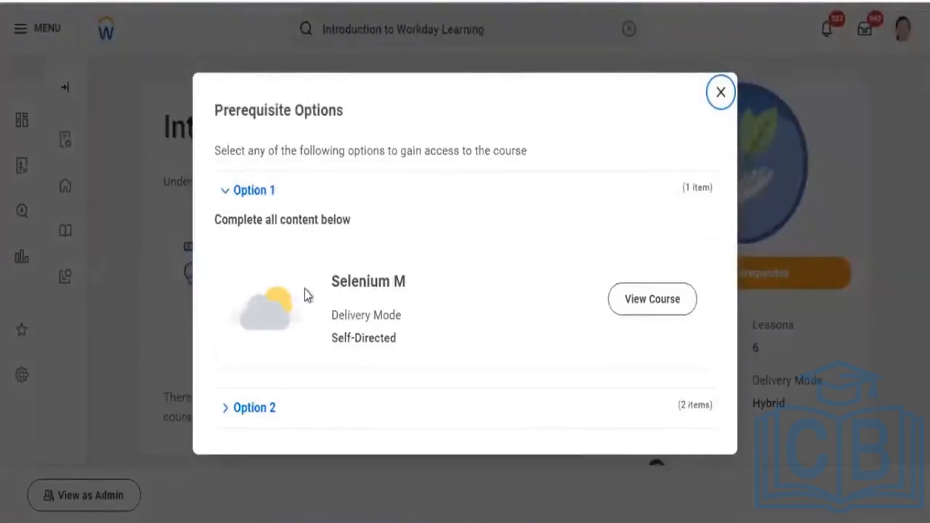
pyautogui.click(254, 409)
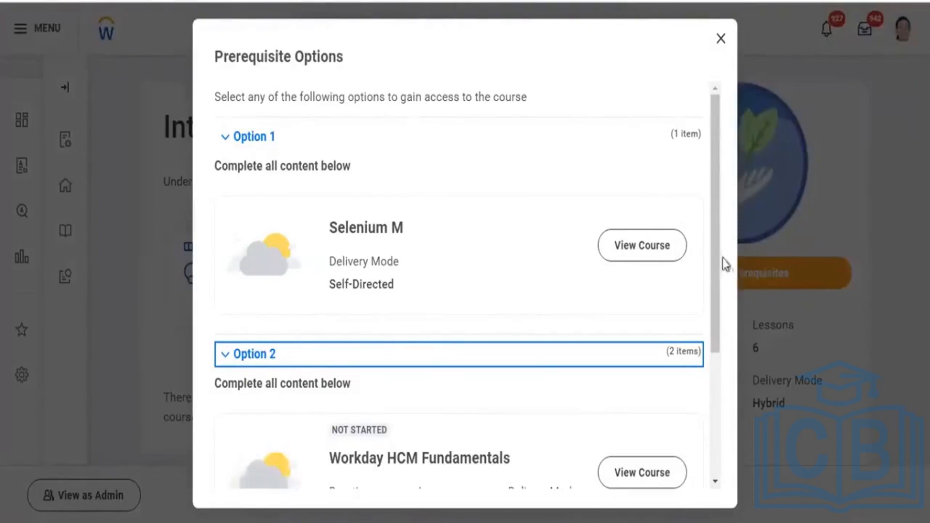
pyautogui.moveTo(715, 245); pyautogui.dragTo(704, 374)
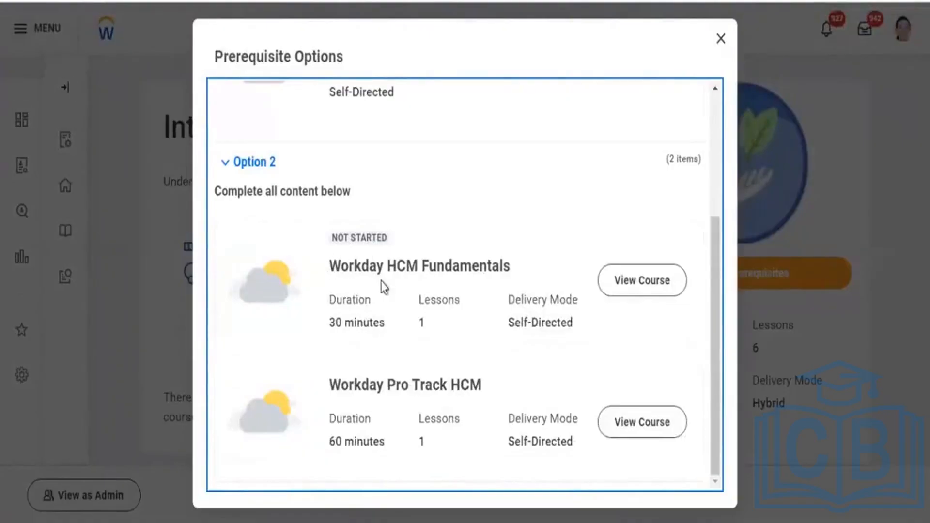
pyautogui.moveTo(329, 266); pyautogui.dragTo(509, 275)
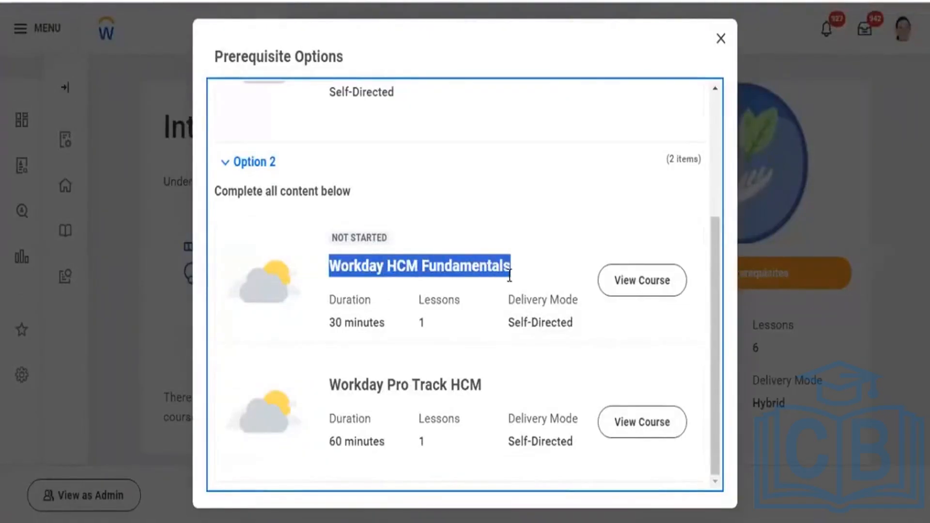
pyautogui.moveTo(330, 388); pyautogui.dragTo(481, 393)
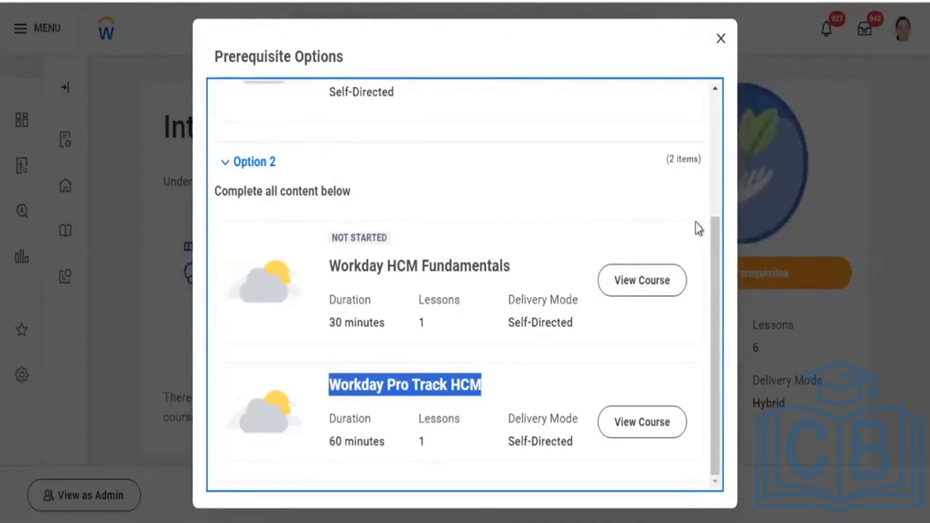
pyautogui.moveTo(715, 236); pyautogui.dragTo(716, 134)
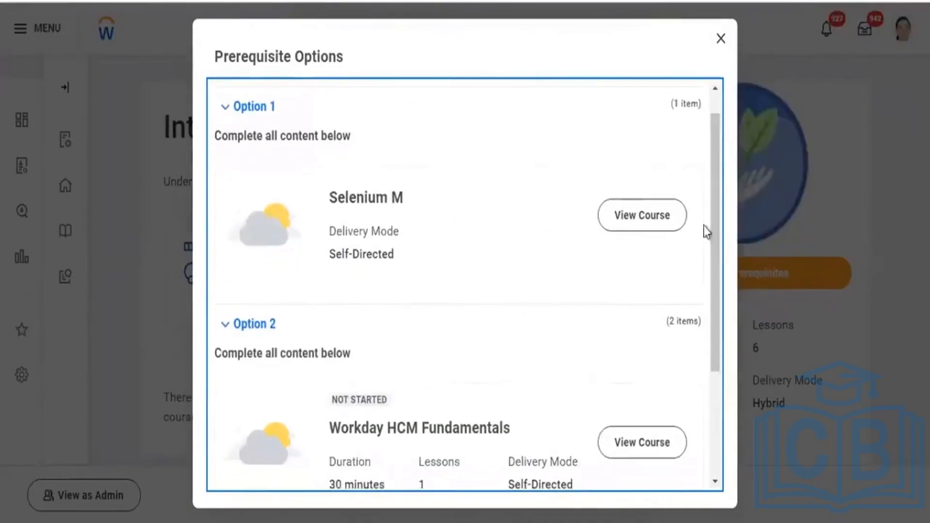
pyautogui.scroll(-3, 706, 276)
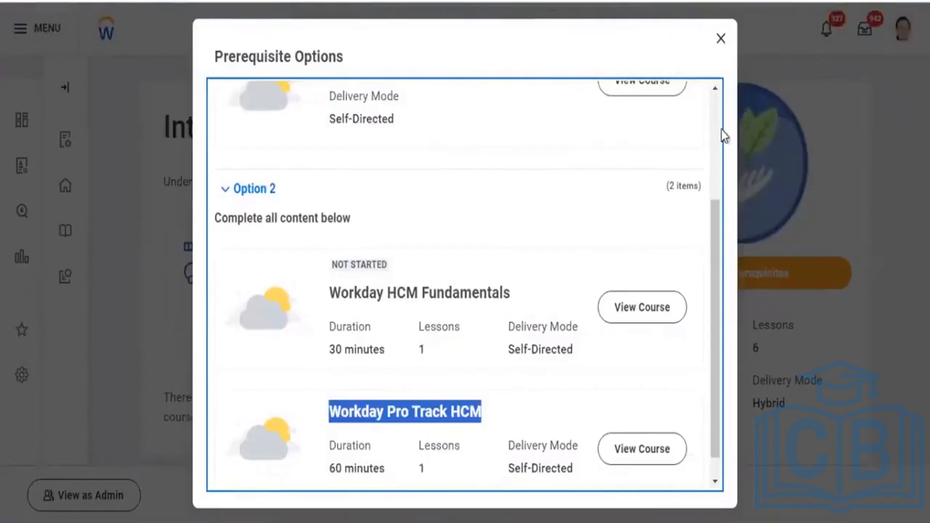
pyautogui.scroll(4, 716, 123)
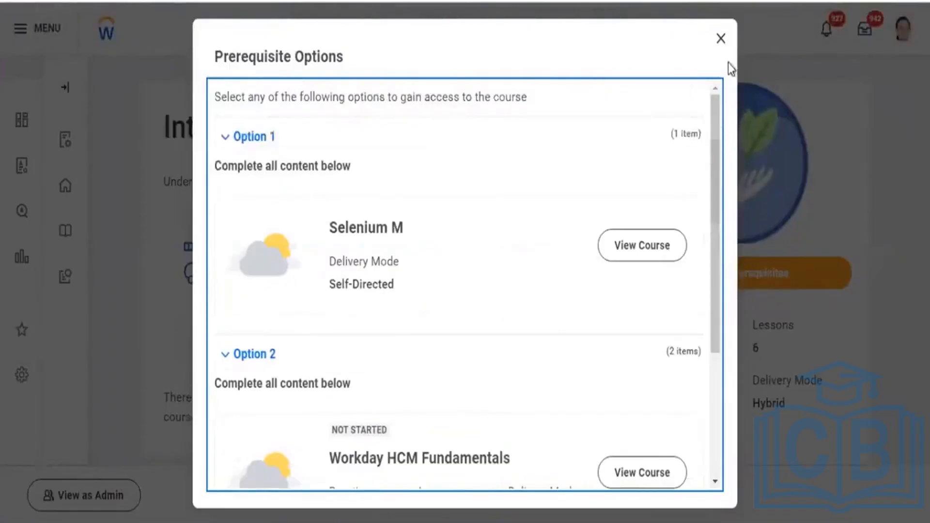
pyautogui.click(721, 39)
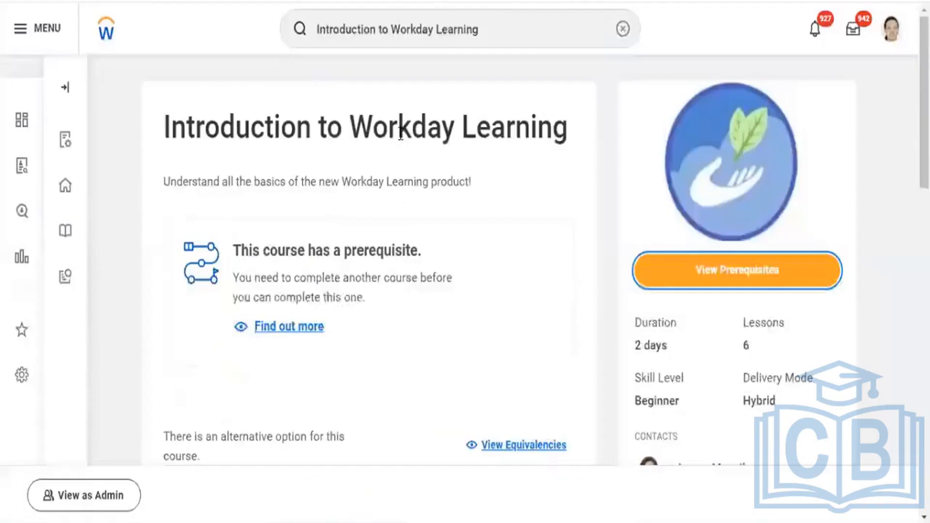
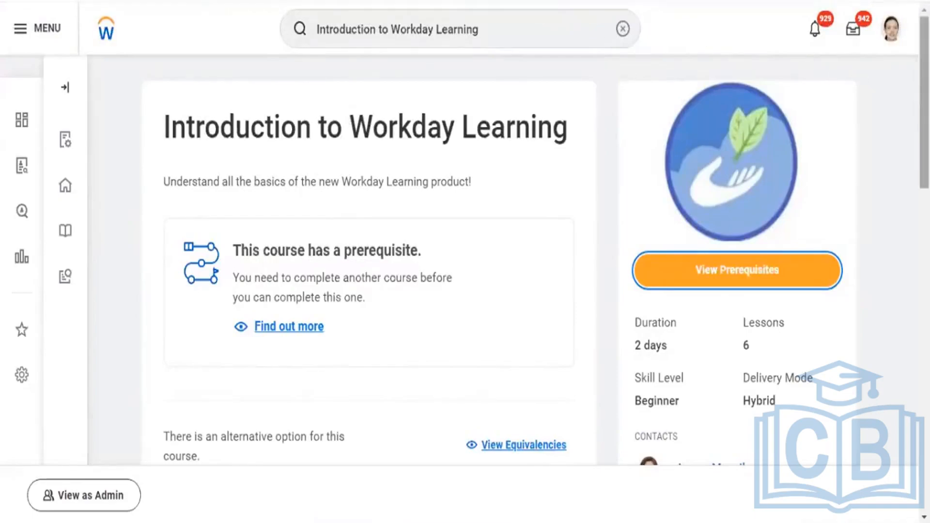
# Open the signed-in worker's profile, go to the Learning records under Career, and look through the enrollment lists.
pyautogui.click(891, 35)
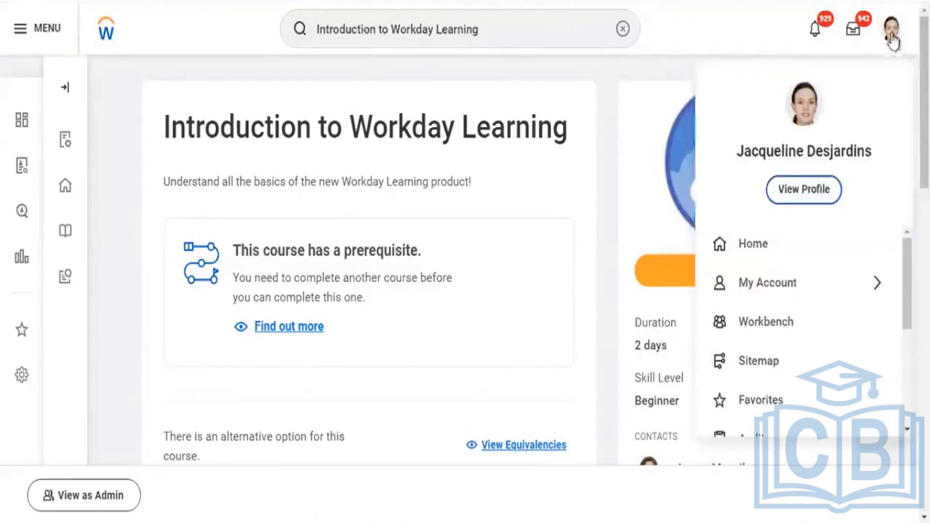
pyautogui.click(820, 191)
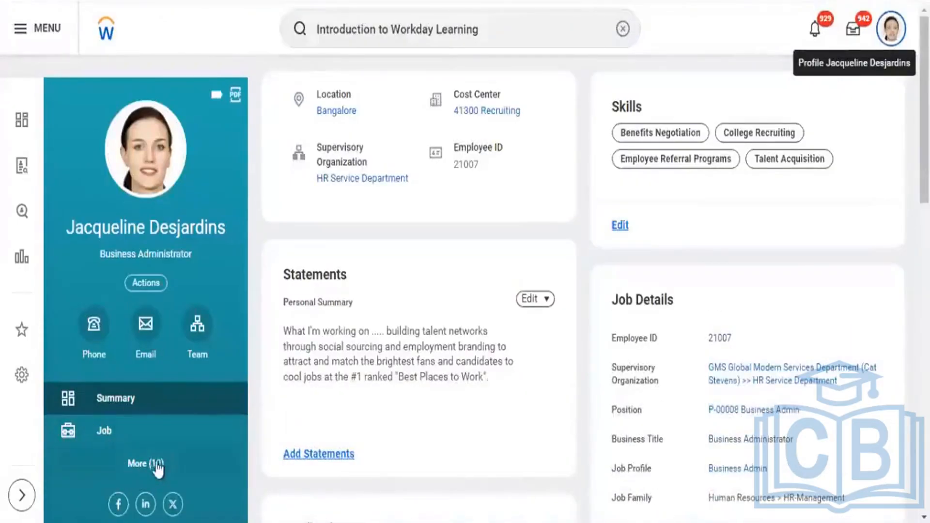
pyautogui.click(197, 458)
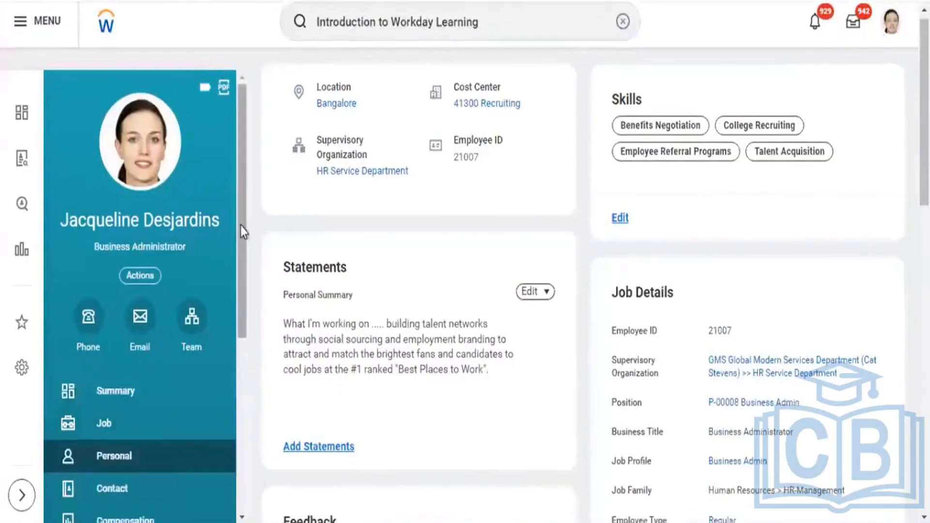
pyautogui.moveTo(239, 225); pyautogui.dragTo(239, 402)
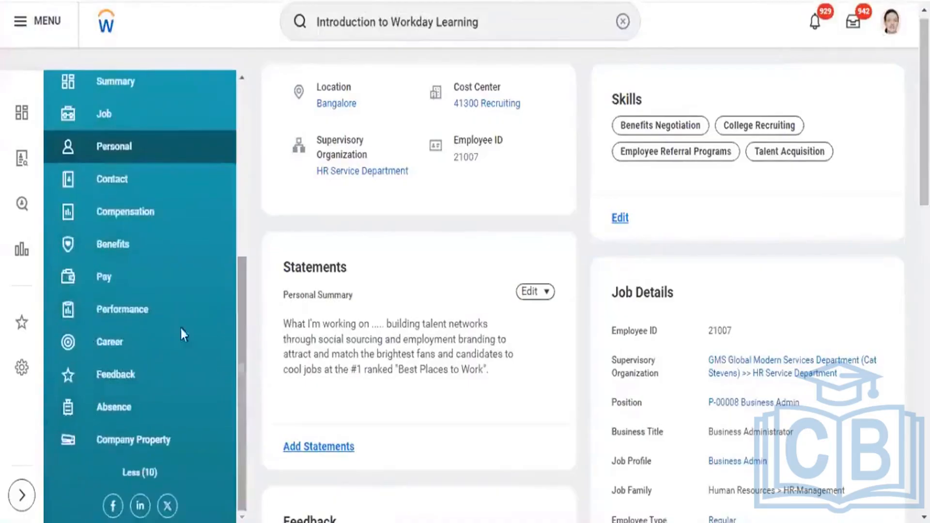
pyautogui.click(108, 345)
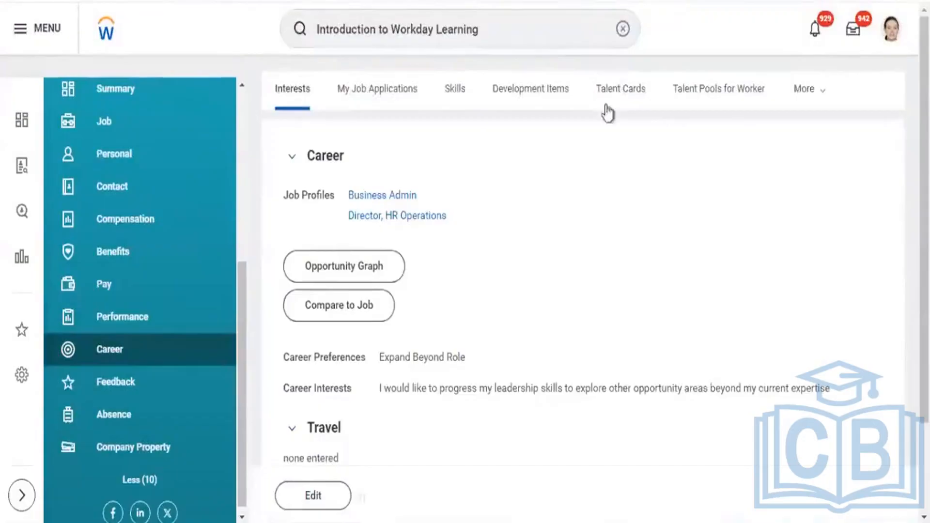
pyautogui.click(805, 96)
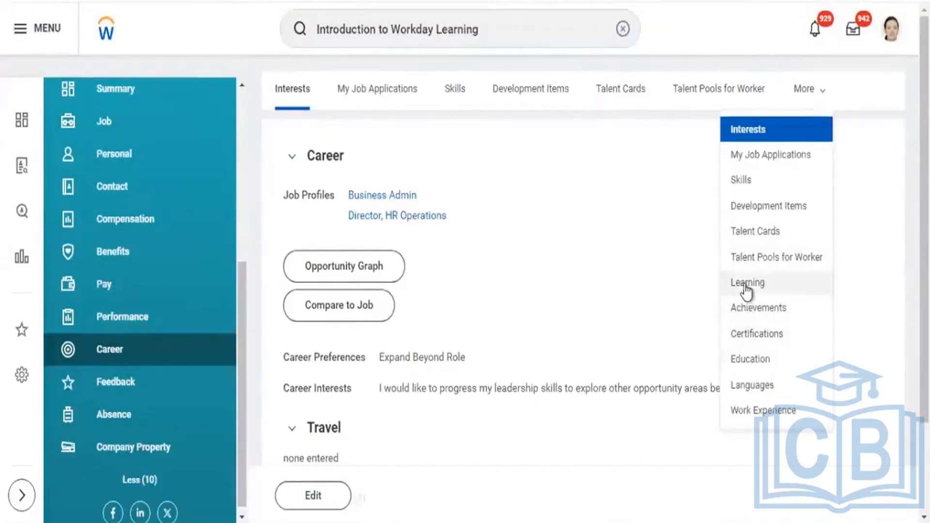
pyautogui.click(744, 284)
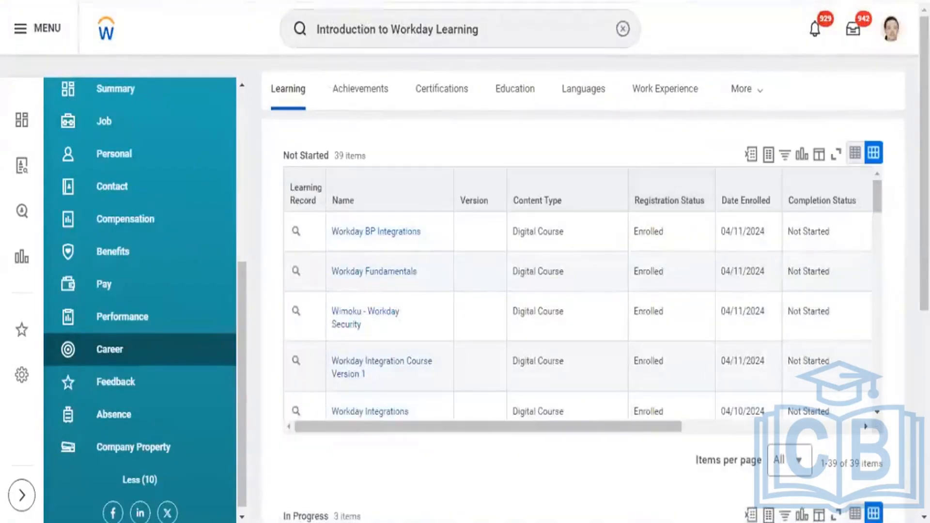
pyautogui.scroll(-7, 581, 290)
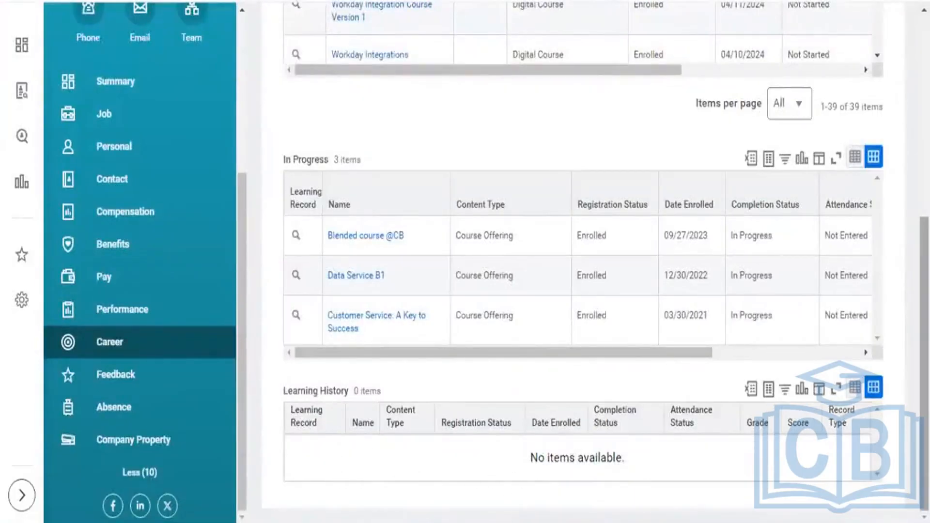
pyautogui.scroll(6, 581, 261)
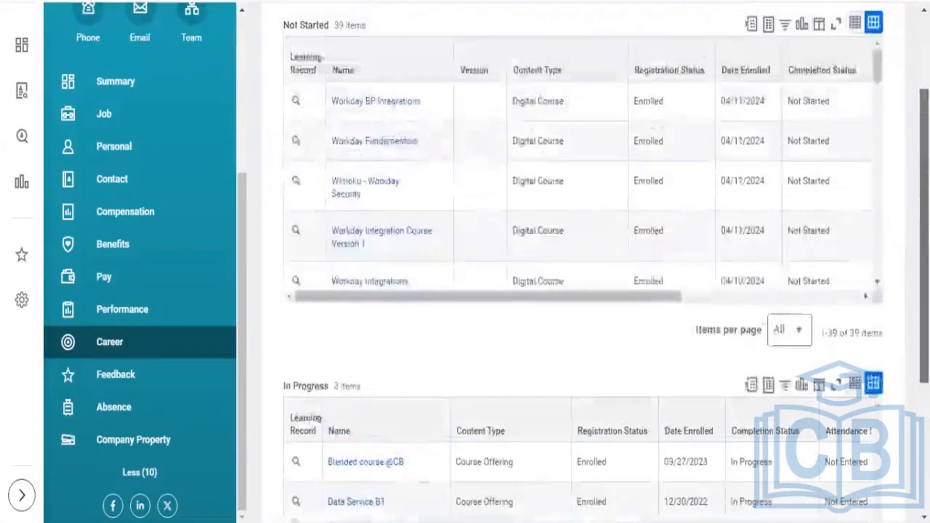
pyautogui.scroll(2, 581, 261)
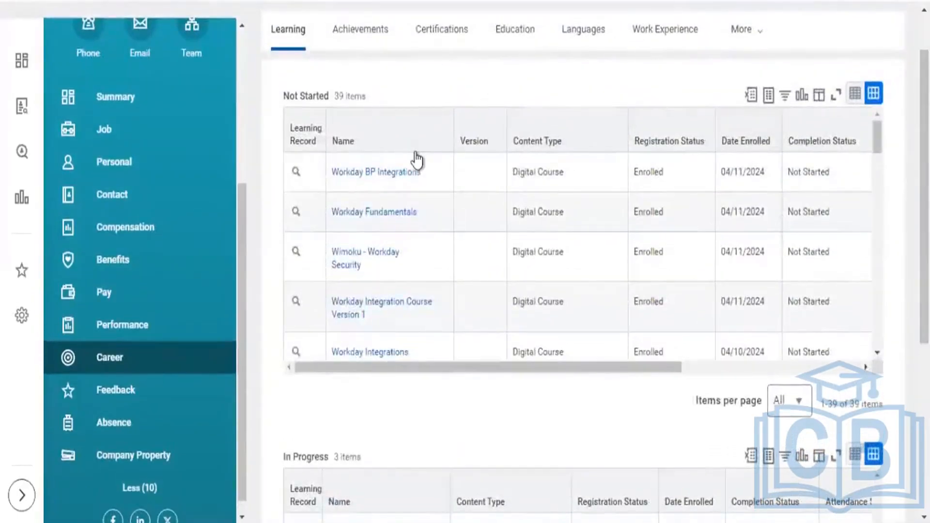
pyautogui.click(308, 174)
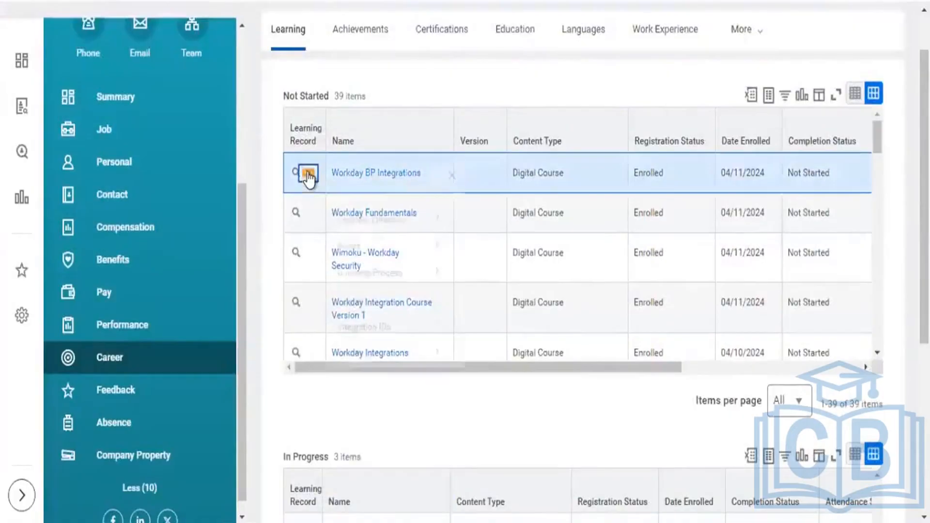
pyautogui.moveTo(347, 222)
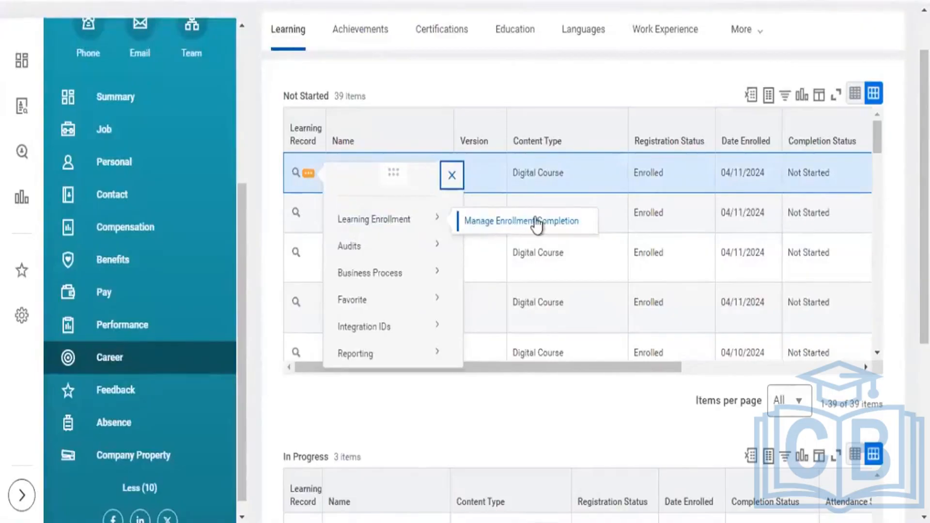
pyautogui.click(424, 76)
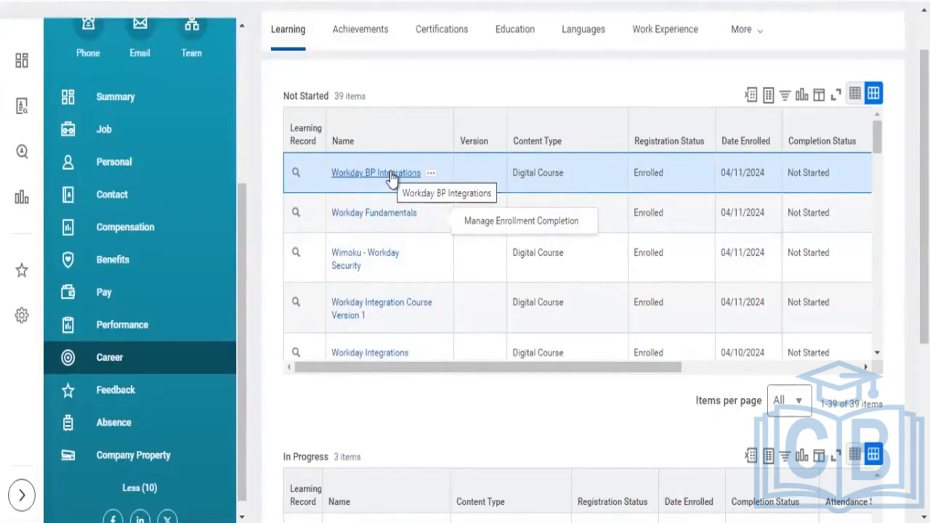
# Run Manage Enrollment Completion on the Workday BP Integrations learning record, confirm it, submit and finish.
pyautogui.click(307, 175)
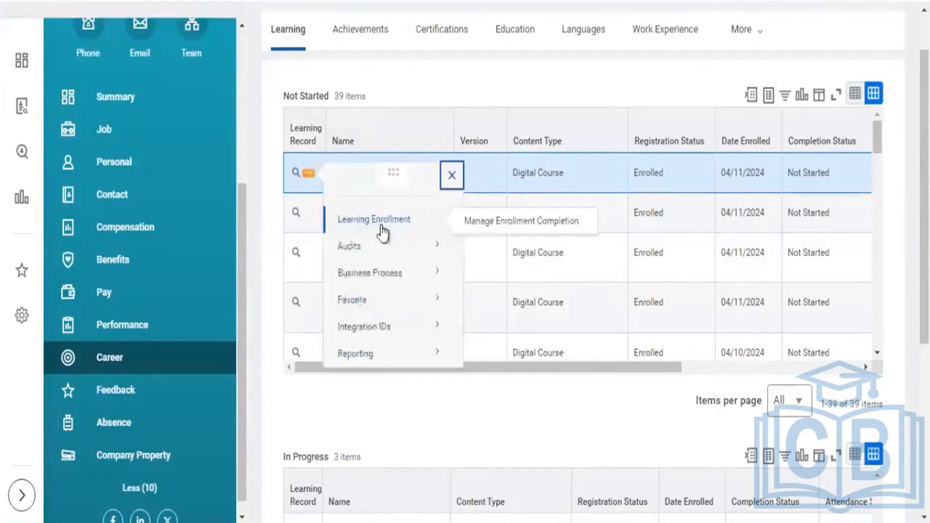
pyautogui.click(493, 225)
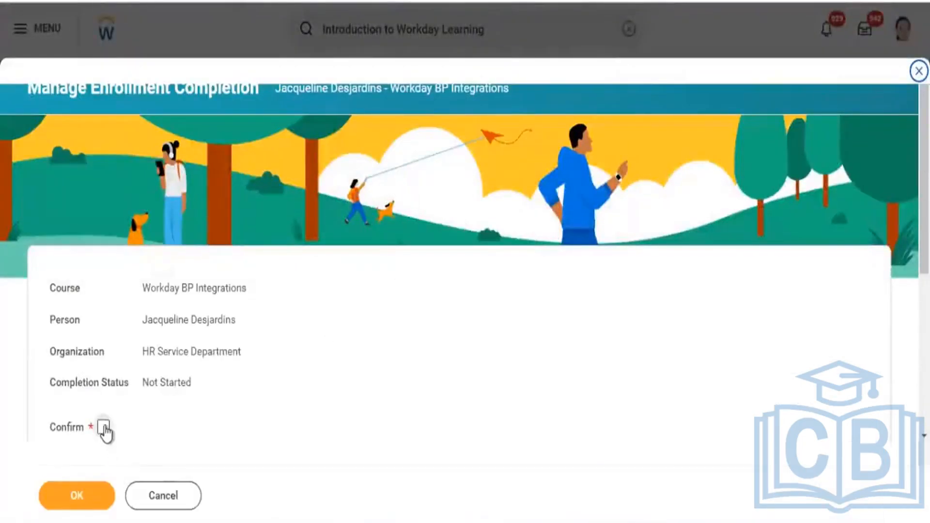
pyautogui.click(104, 427)
pyautogui.click(85, 496)
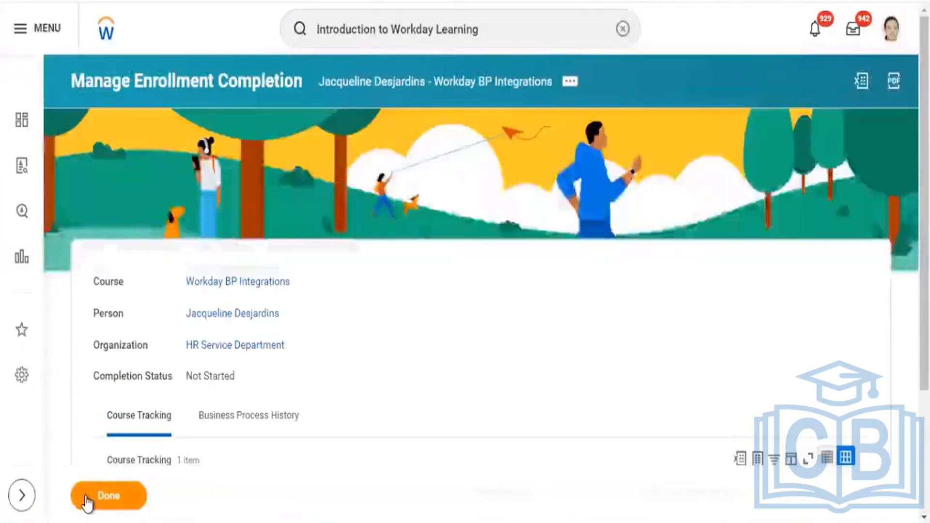
pyautogui.click(86, 496)
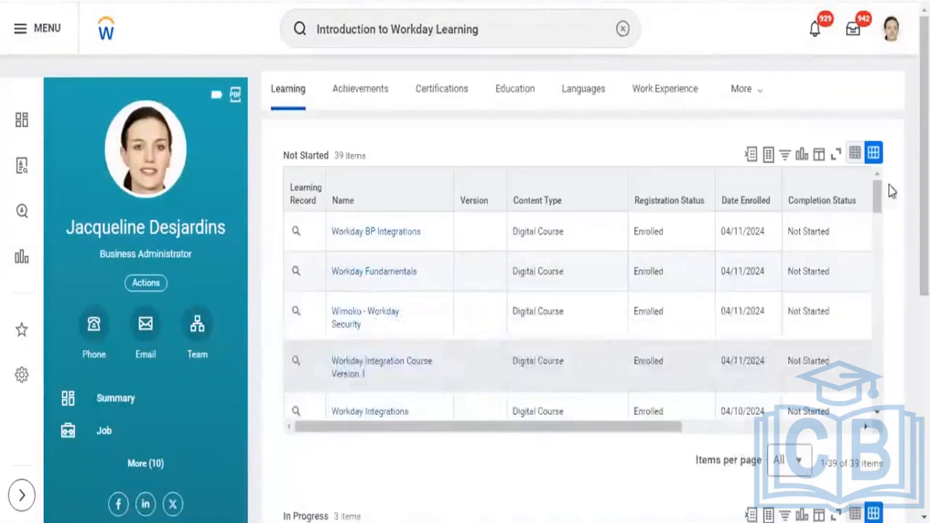
# Check the Not Started, In Progress and Learning History lists for the Workday BP Integrations enrollment.
pyautogui.scroll(-8, 572, 291)
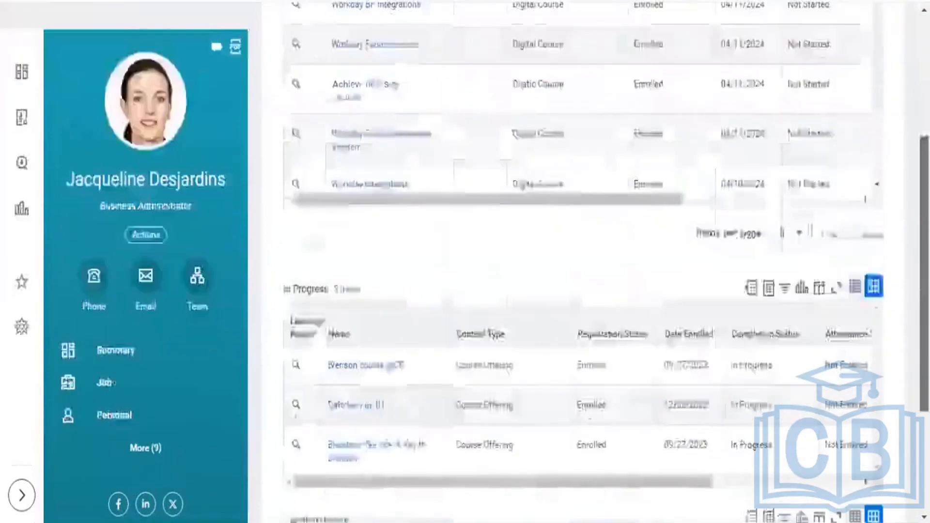
pyautogui.scroll(3, 571, 262)
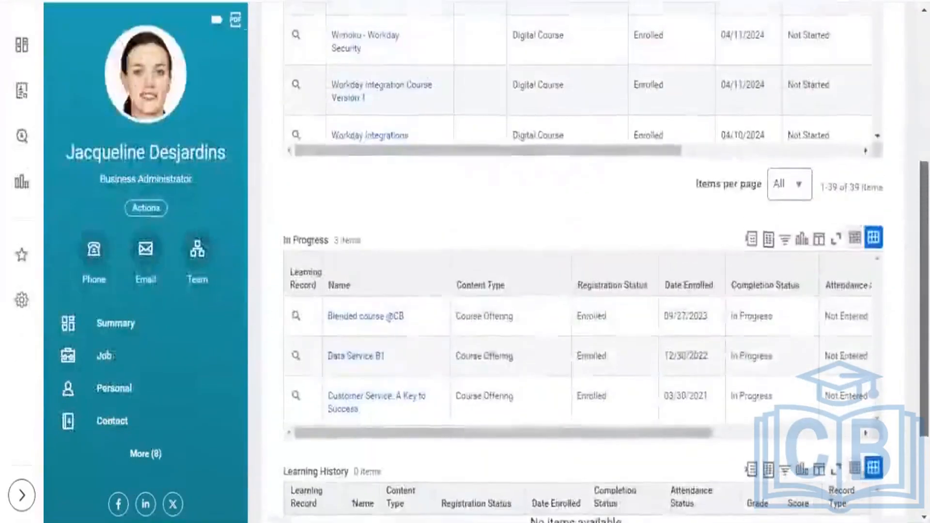
pyautogui.scroll(-3, 571, 261)
pyautogui.scroll(5, 581, 262)
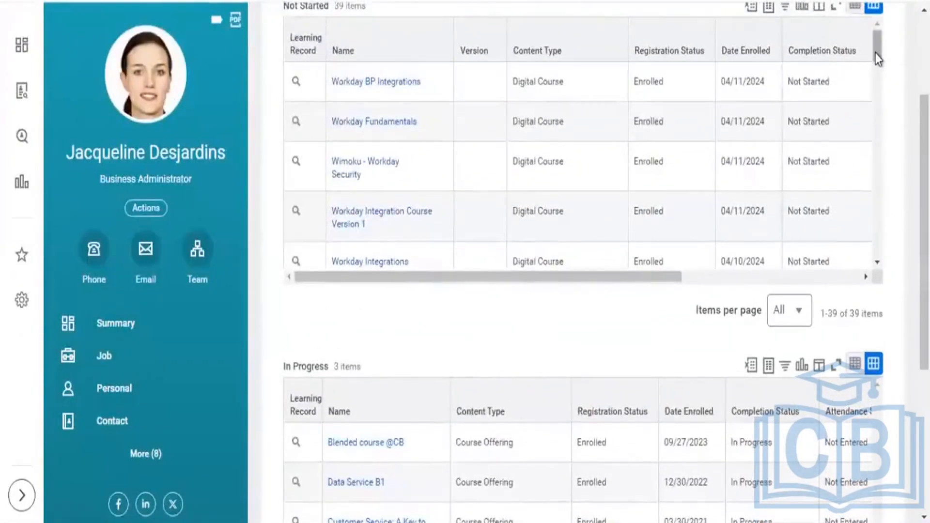
# Find the Workday BP Integrations record in the Not Started list, start Manage Enrollment Completion for it and confirm the change.
pyautogui.moveTo(876, 54); pyautogui.dragTo(864, 295)
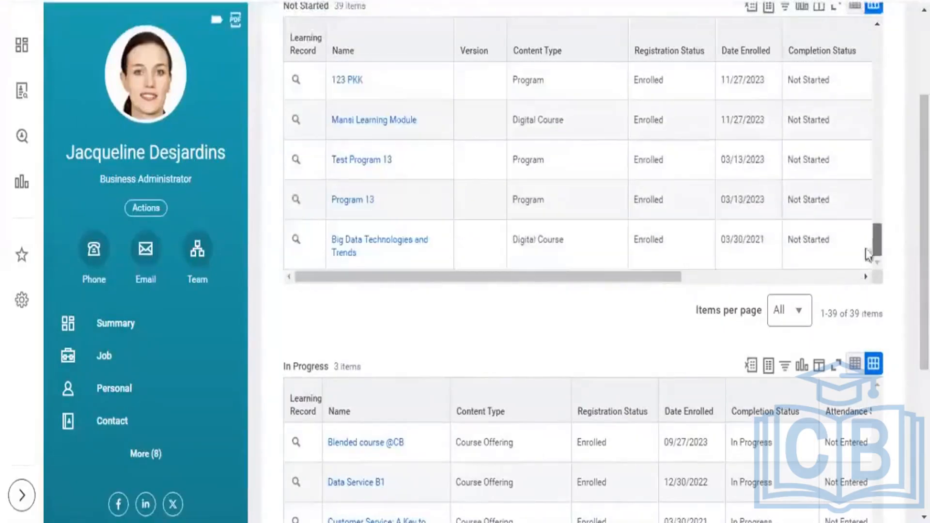
pyautogui.moveTo(865, 168); pyautogui.dragTo(865, 199)
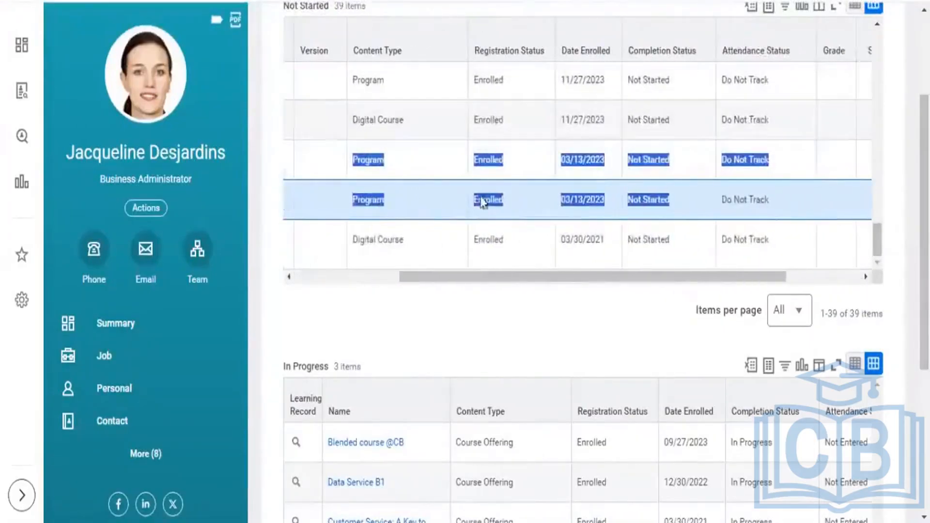
pyautogui.click(352, 277)
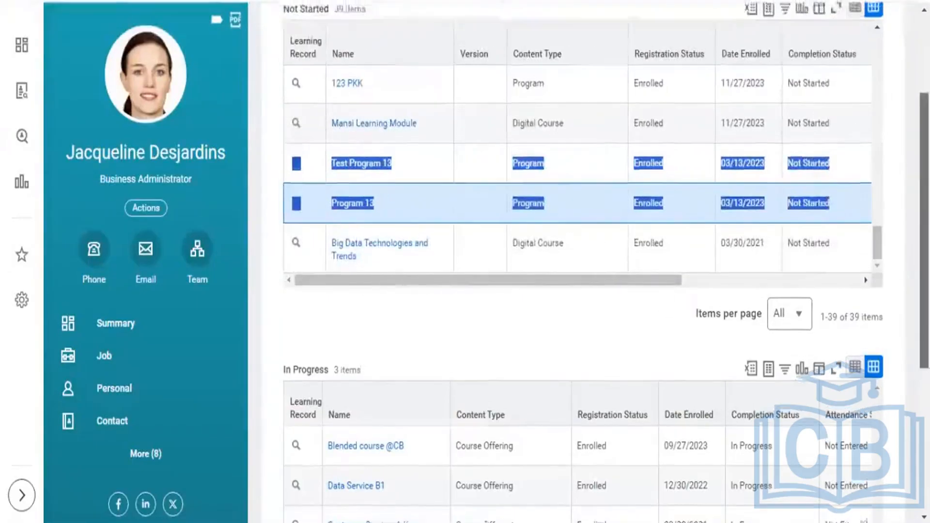
pyautogui.scroll(2, 648, 179)
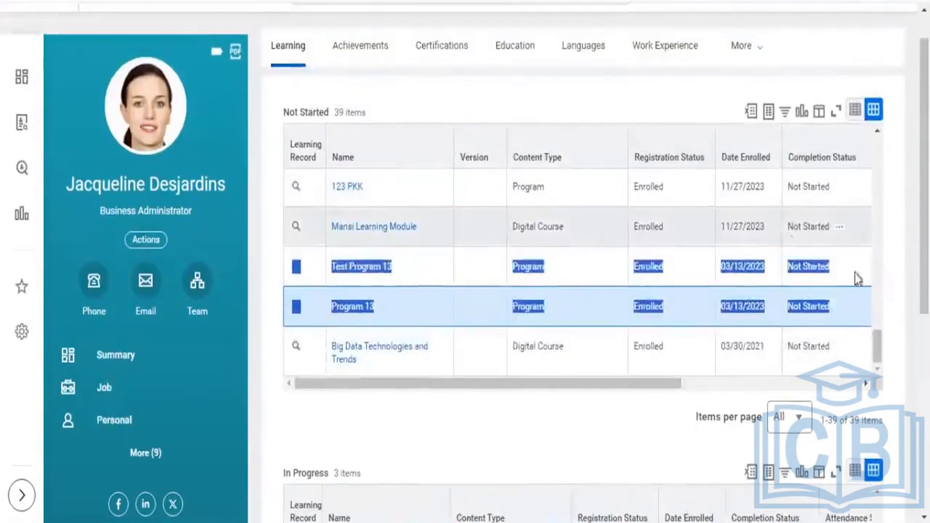
pyautogui.moveTo(872, 344); pyautogui.dragTo(855, 118)
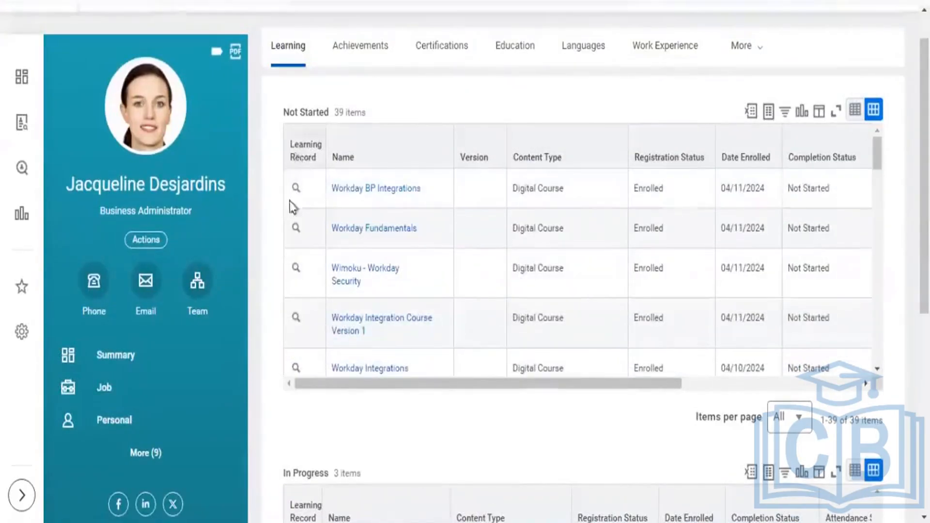
pyautogui.click(309, 193)
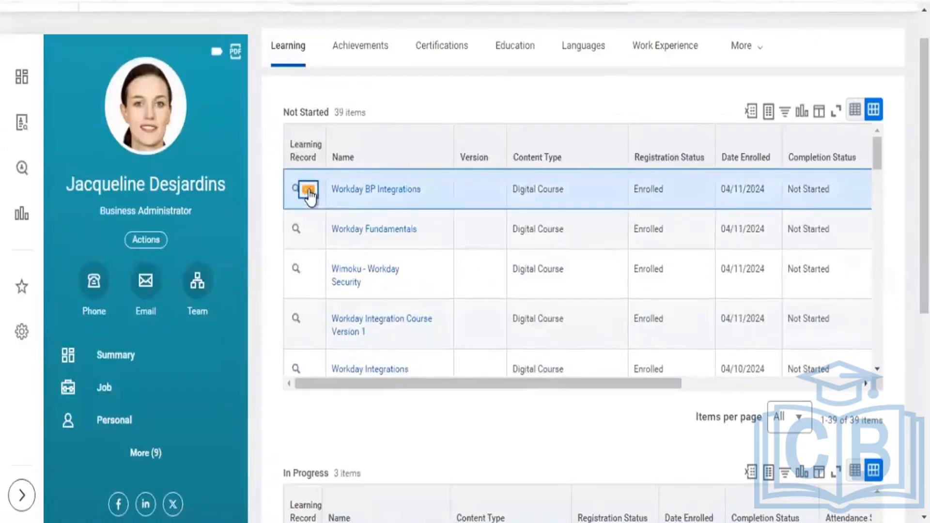
pyautogui.moveTo(376, 250)
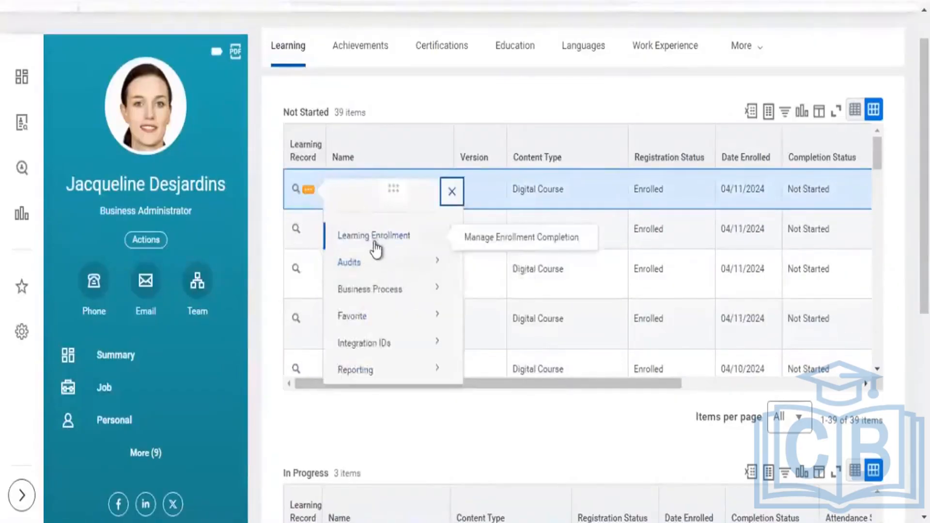
pyautogui.click(469, 238)
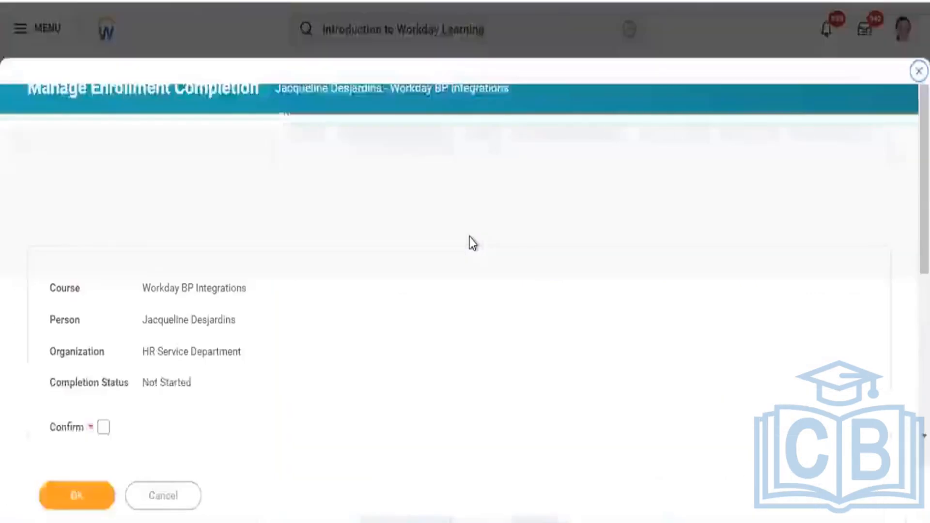
pyautogui.click(102, 428)
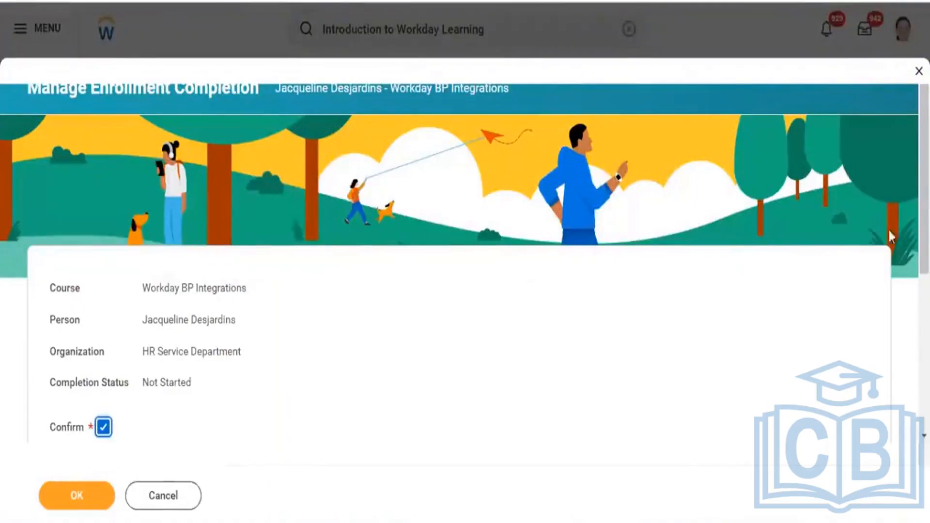
# Set the Workday BP Validations lesson's tracking status to Completed with completion date 04/11/2024, submit the completion and finish.
pyautogui.scroll(-5, 923, 218)
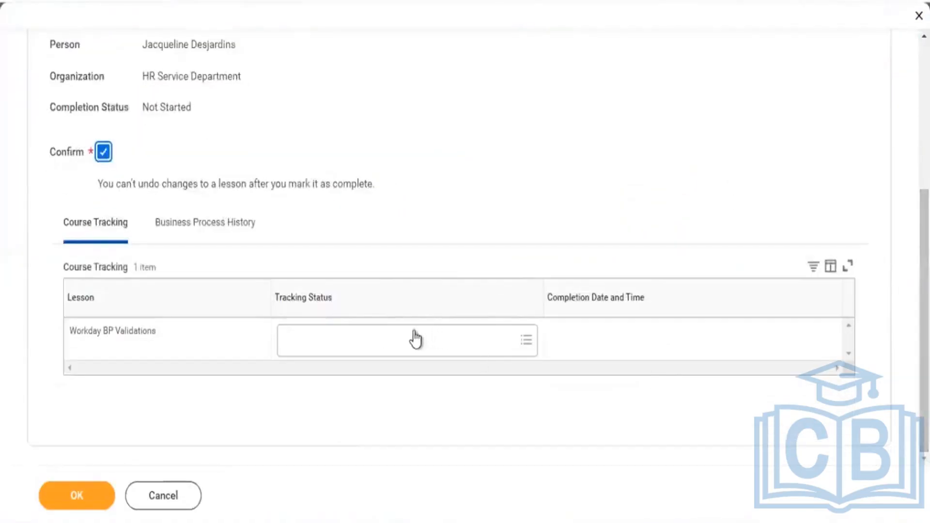
pyautogui.click(415, 339)
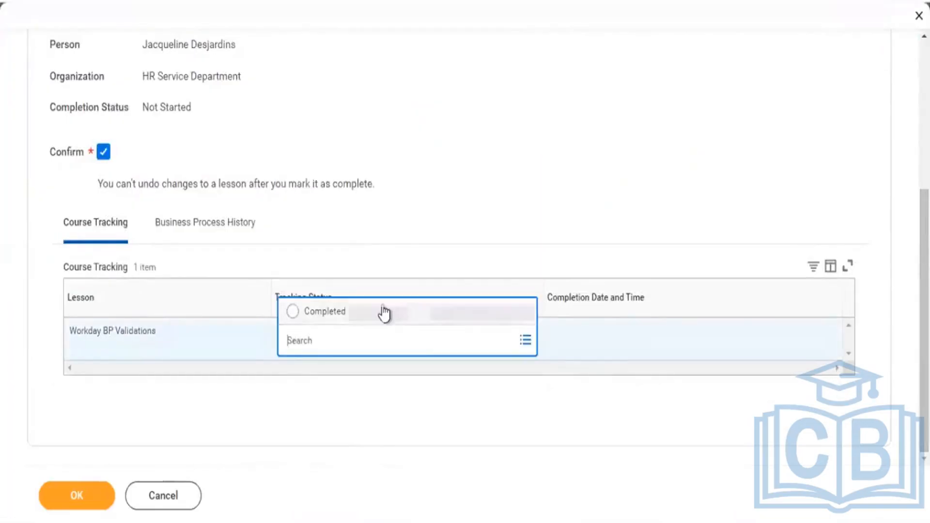
pyautogui.click(384, 312)
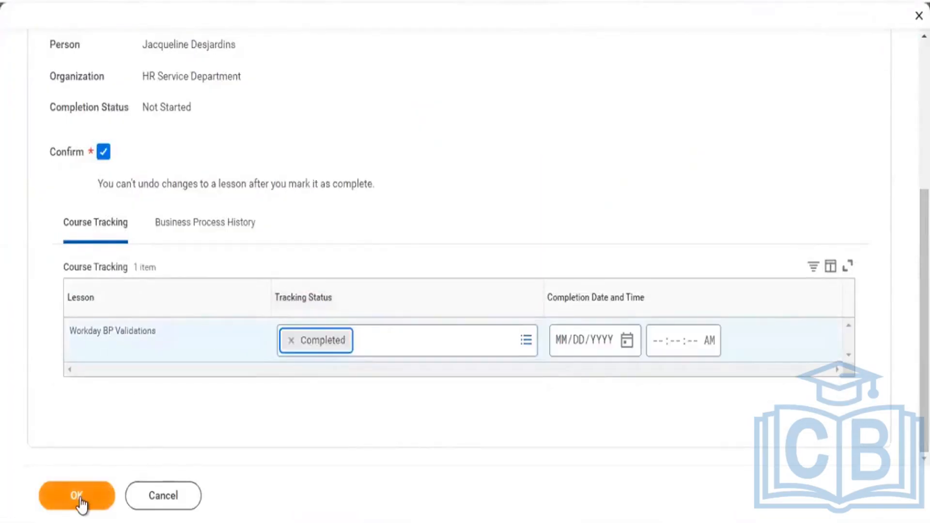
pyautogui.click(79, 498)
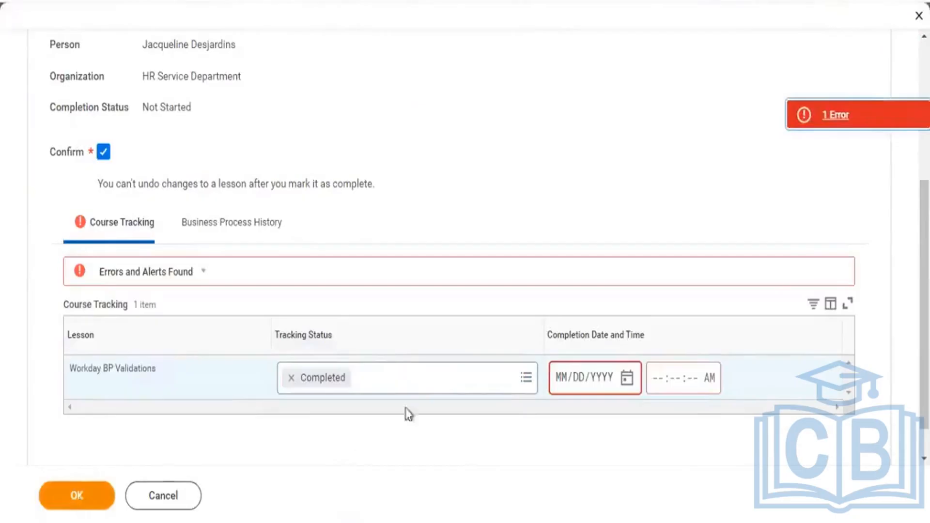
pyautogui.click(627, 379)
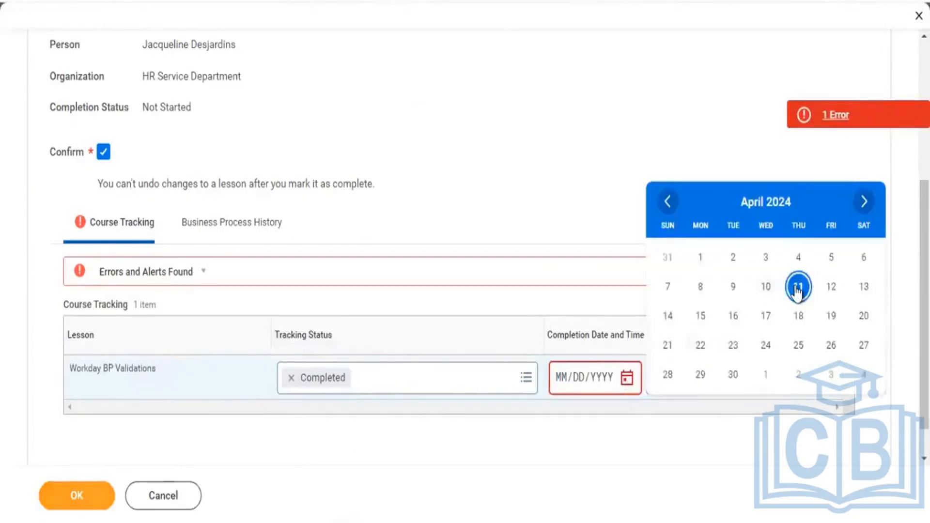
pyautogui.click(796, 289)
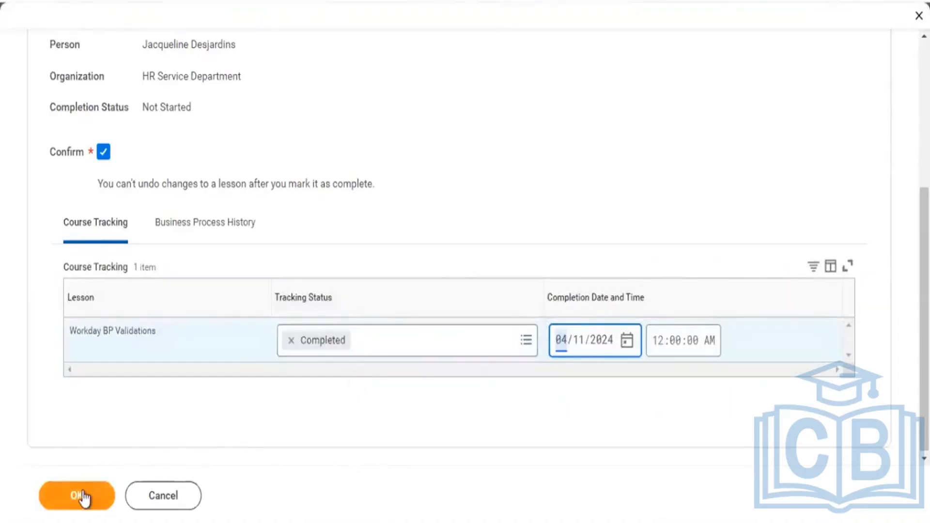
pyautogui.click(82, 495)
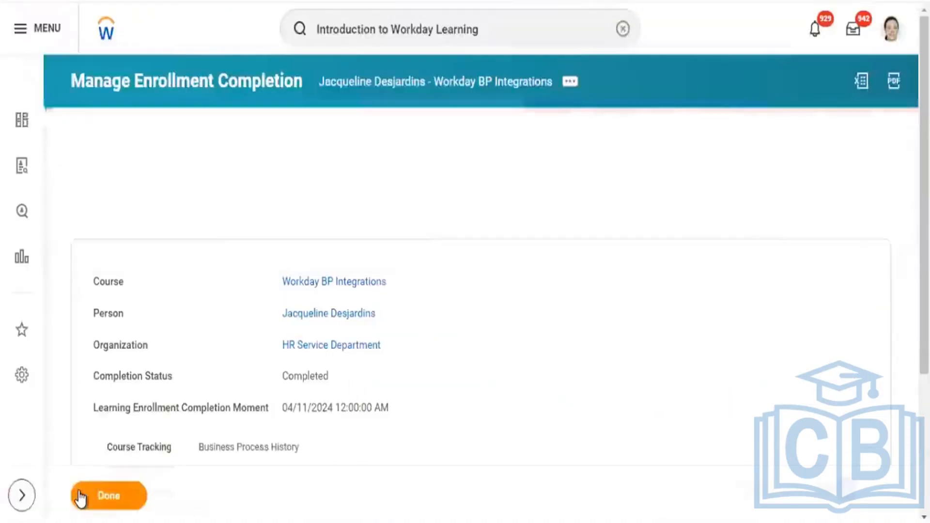
pyautogui.click(80, 496)
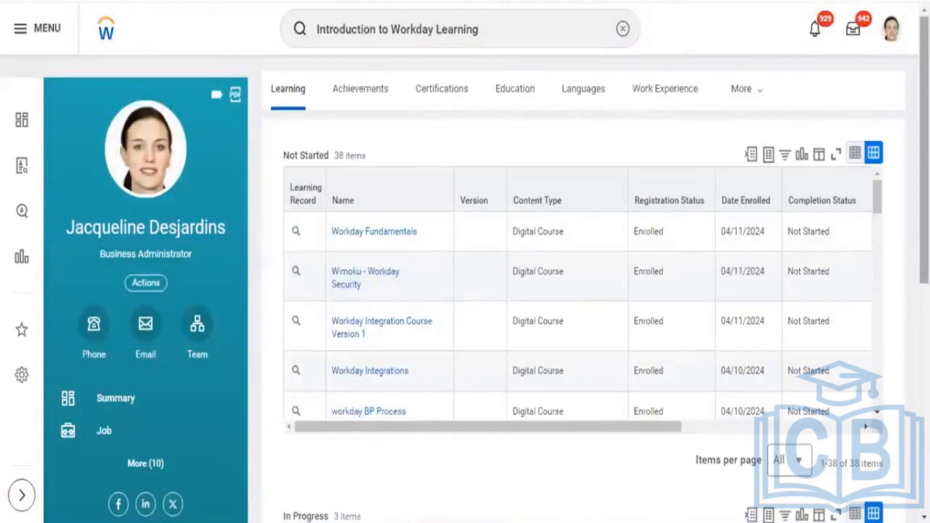
# Check the Learning History list for Workday BP Integrations and look through the related actions of its learning record.
pyautogui.scroll(-9, 643, 474)
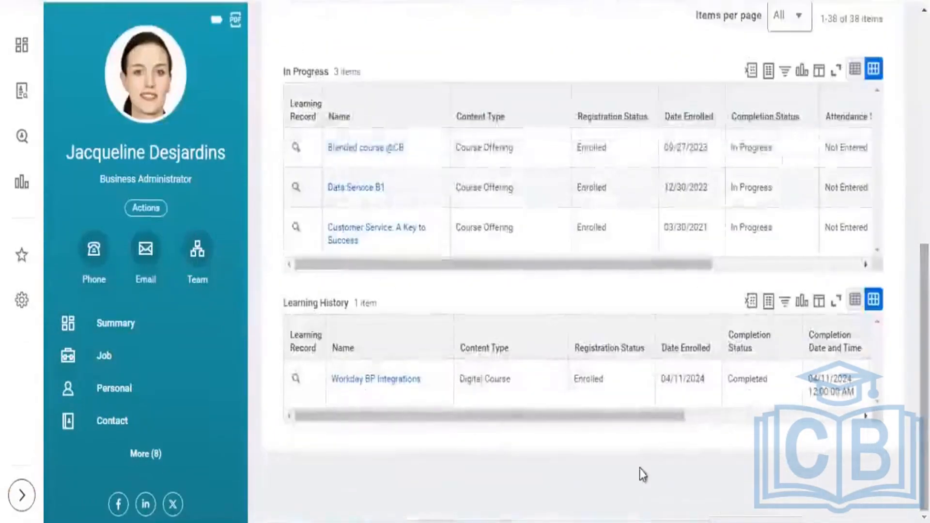
pyautogui.moveTo(431, 389)
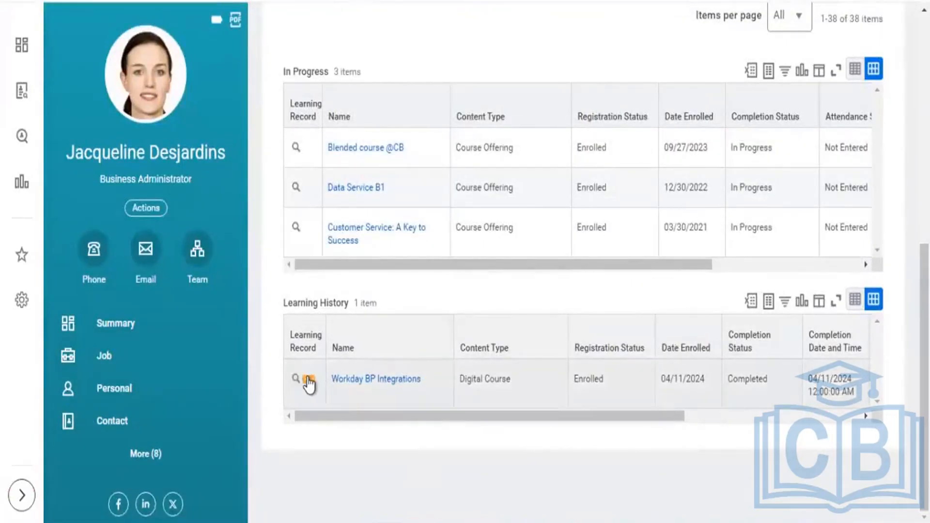
pyautogui.click(309, 383)
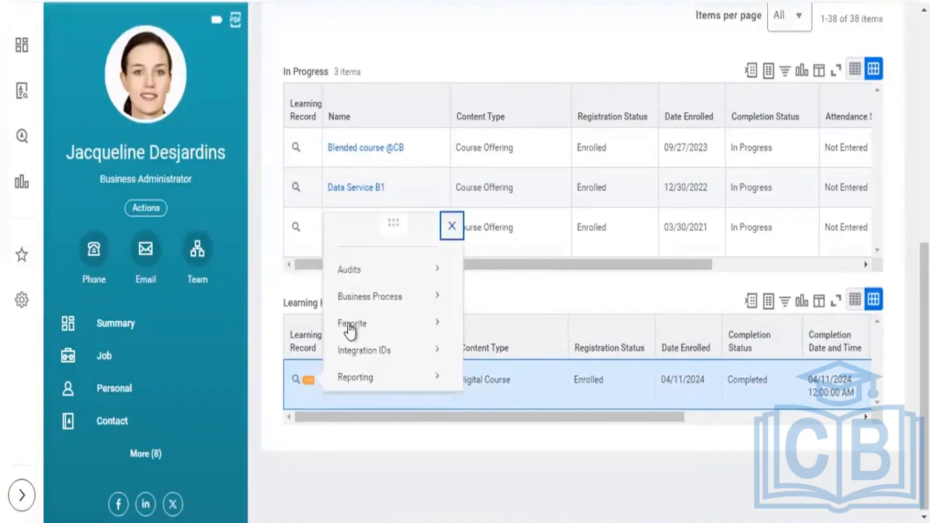
pyautogui.moveTo(376, 291)
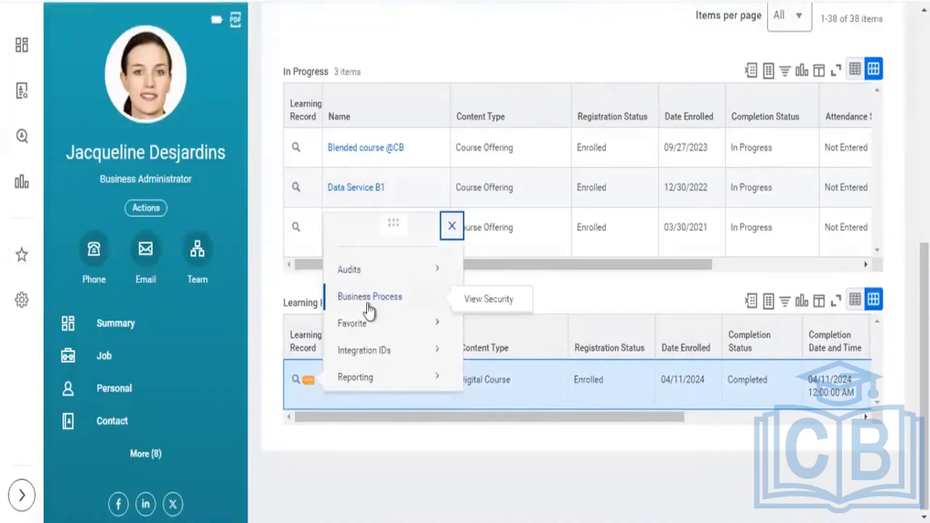
pyautogui.moveTo(368, 377)
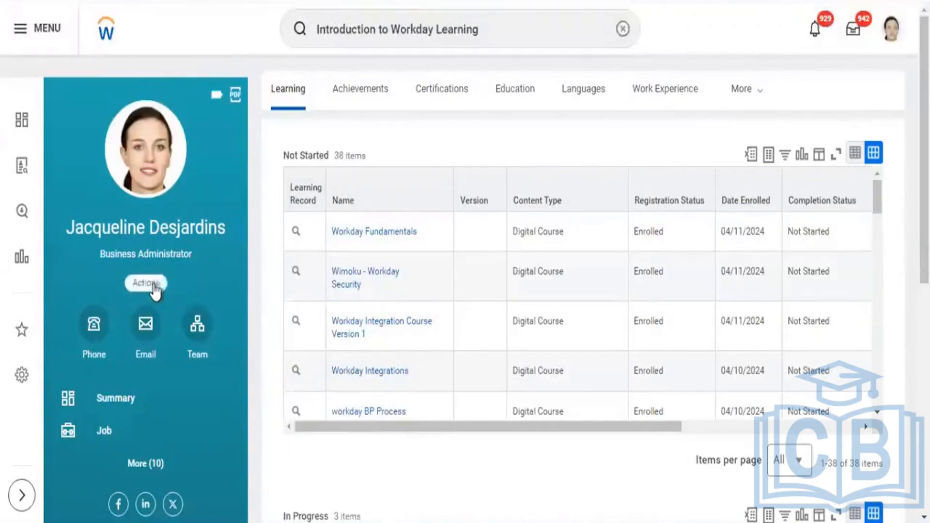
# Return to the home page, view all apps and open the Learning app.
pyautogui.click(105, 45)
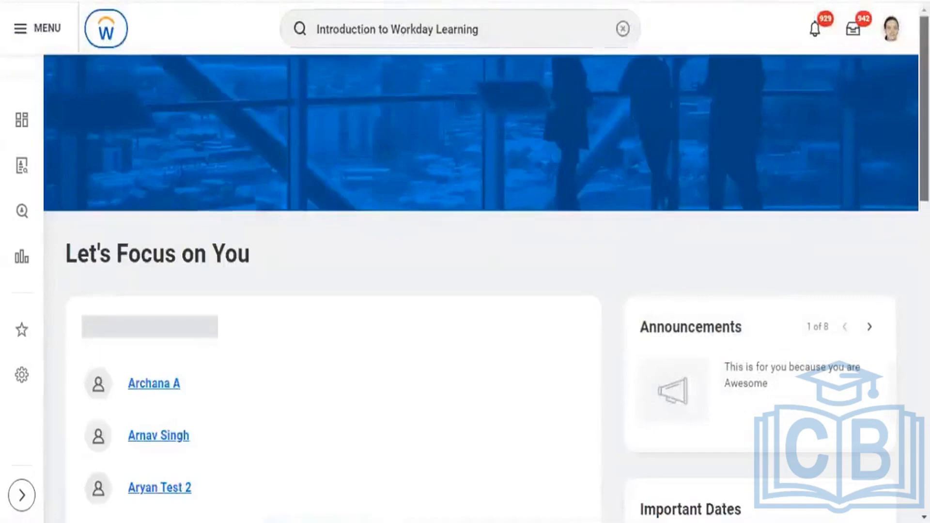
pyautogui.scroll(-6, 464, 261)
pyautogui.scroll(-3, 839, 275)
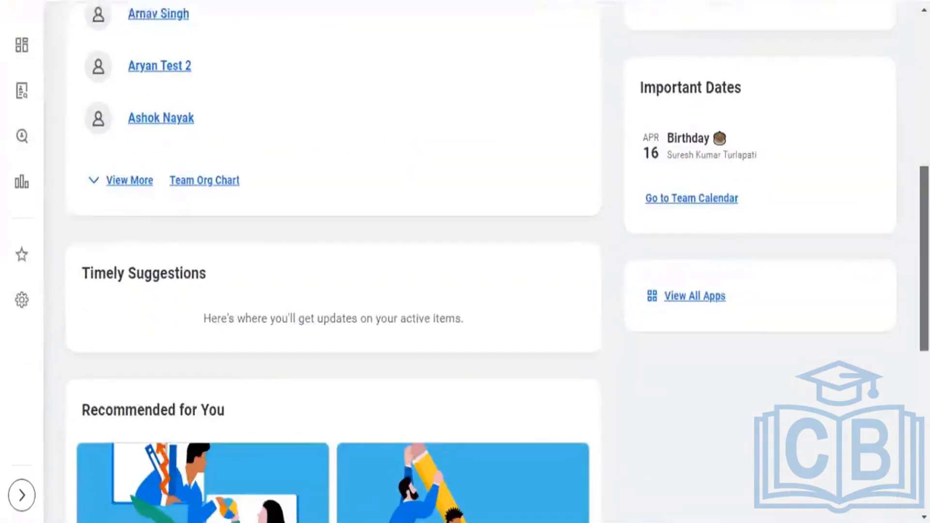
pyautogui.click(705, 296)
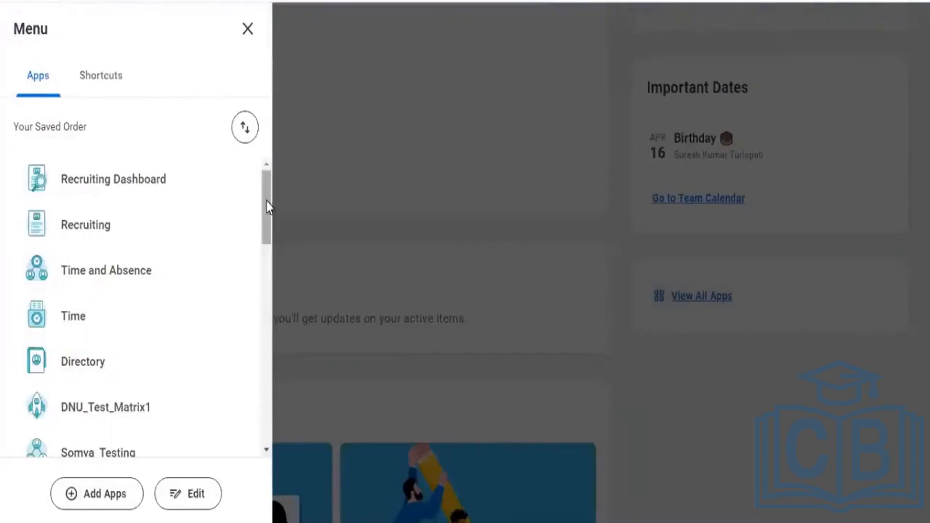
pyautogui.moveTo(266, 201); pyautogui.dragTo(261, 353)
pyautogui.click(90, 318)
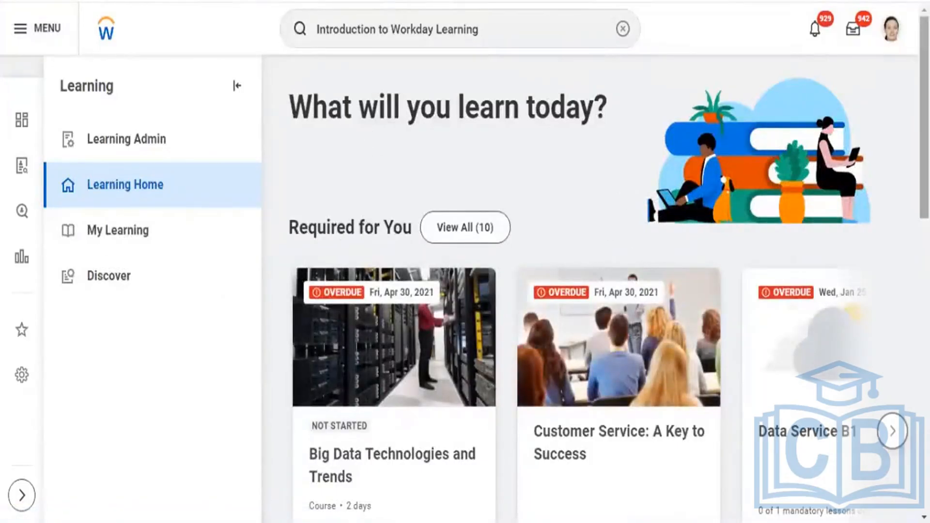
# Go to My Learning and open the learning transcript.
pyautogui.scroll(-7, 418, 94)
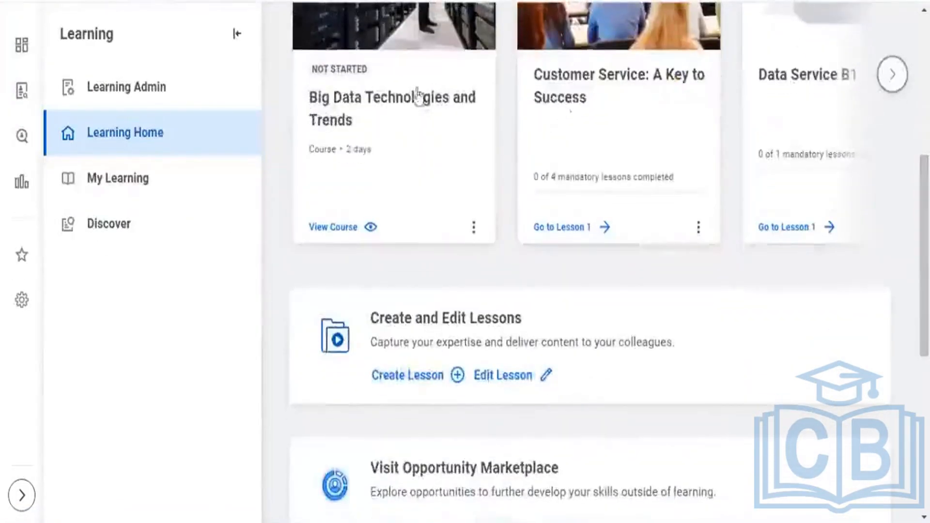
pyautogui.click(160, 179)
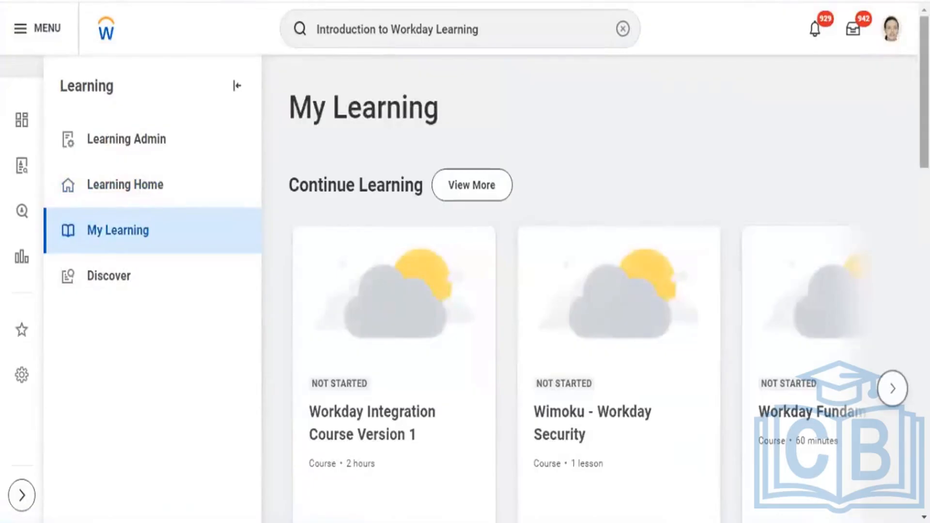
pyautogui.scroll(-10, 581, 291)
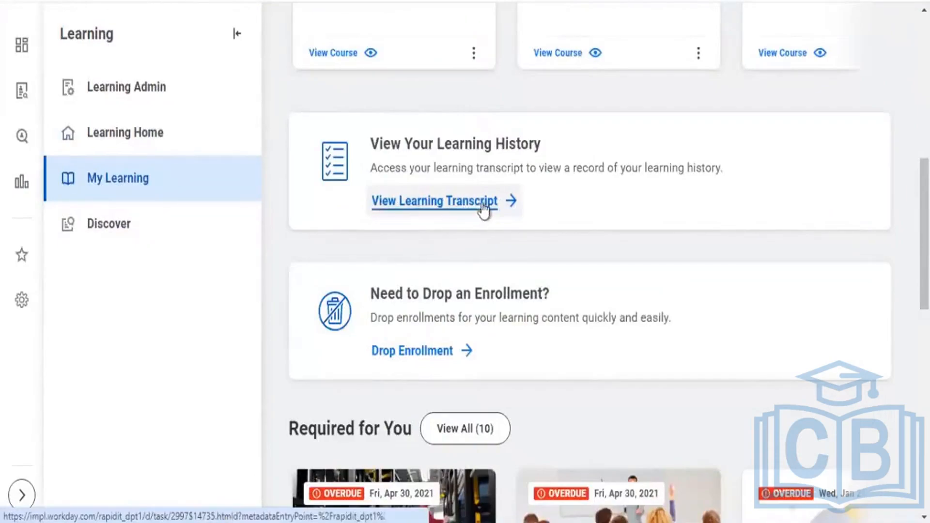
pyautogui.click(452, 206)
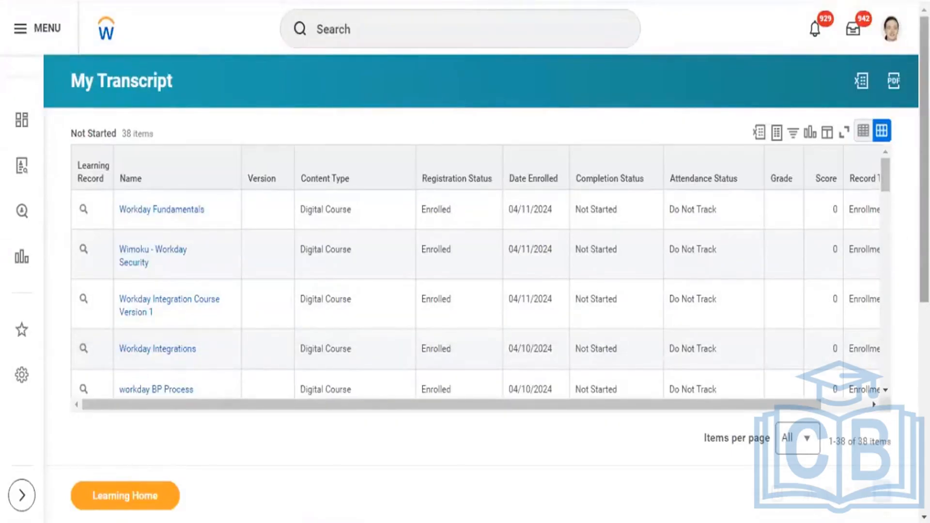
# Review the transcript's Not Started, In Progress and Learning History lists, including the related actions of the Workday BP Integrations record.
pyautogui.scroll(-8, 465, 262)
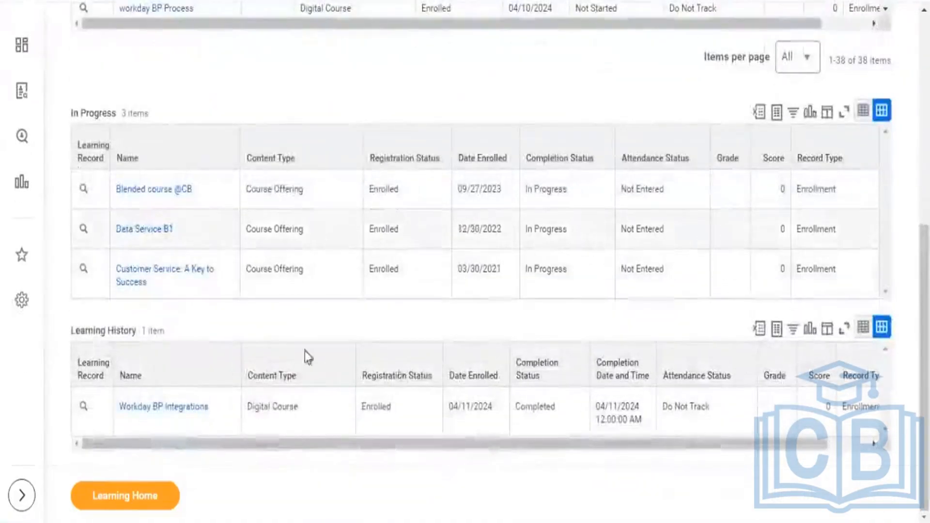
pyautogui.click(97, 409)
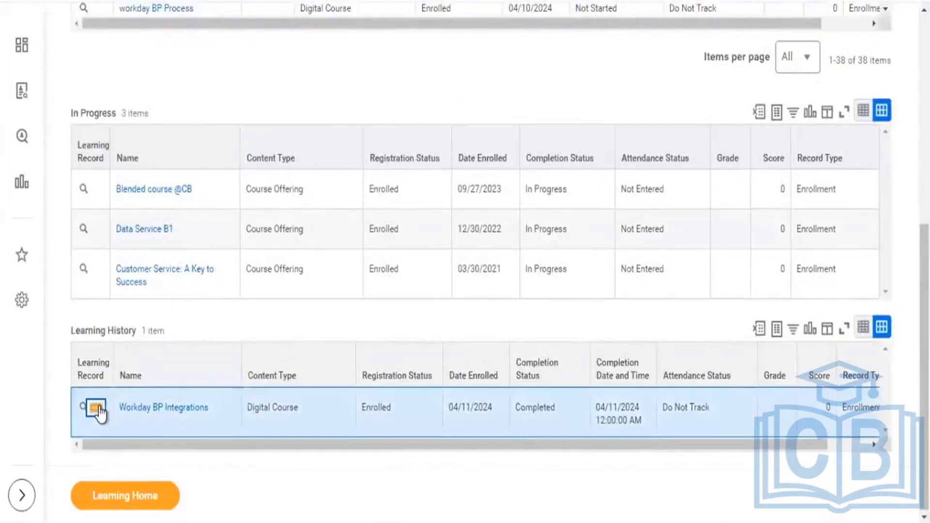
pyautogui.moveTo(165, 324)
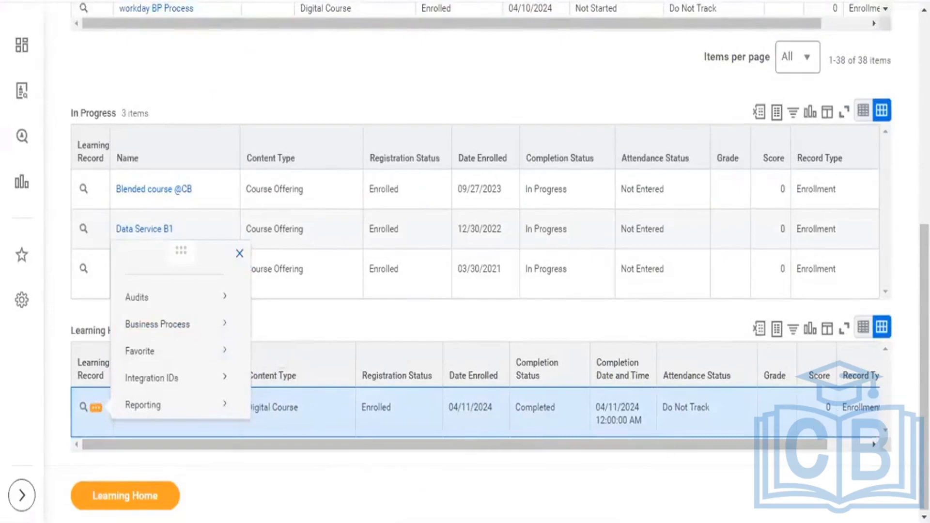
pyautogui.scroll(10, 480, 276)
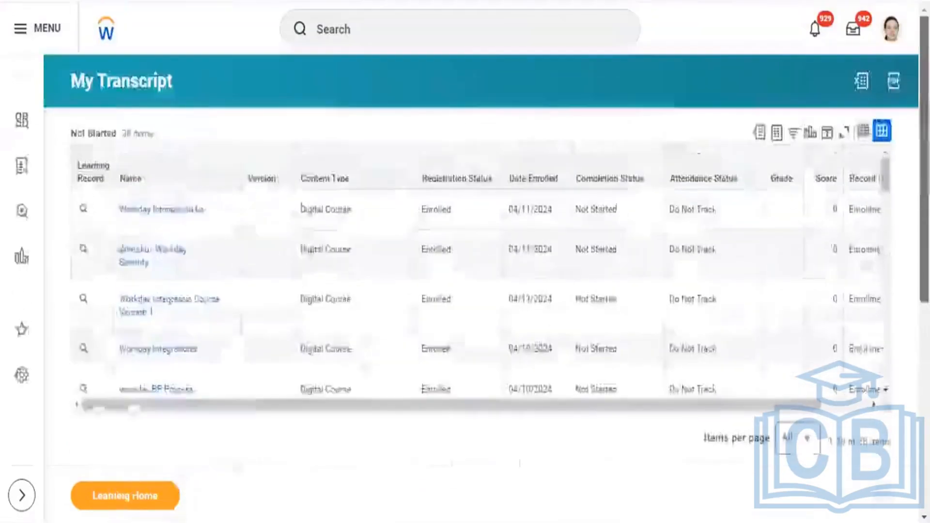
pyautogui.scroll(-8, 748, 469)
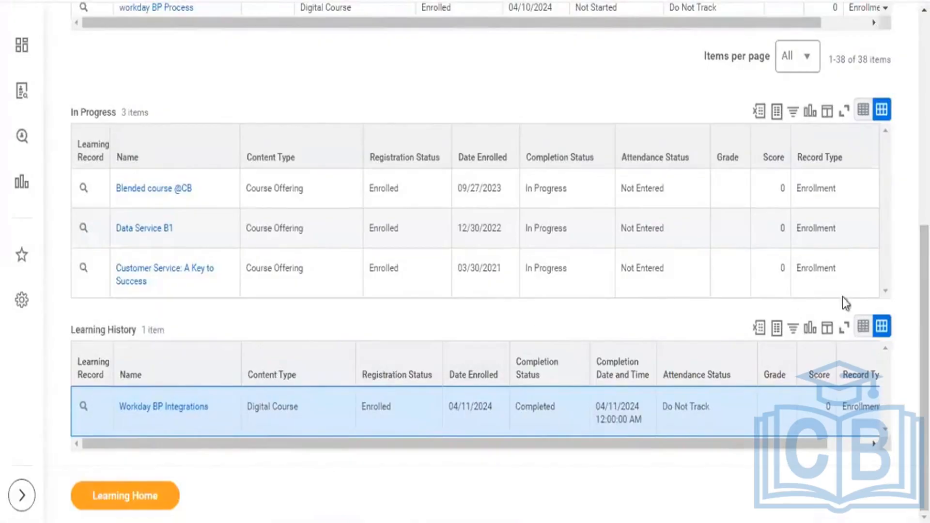
# Export the learning transcript as a PDF, download it and open My_Transcript.pdf.
pyautogui.scroll(8, 465, 262)
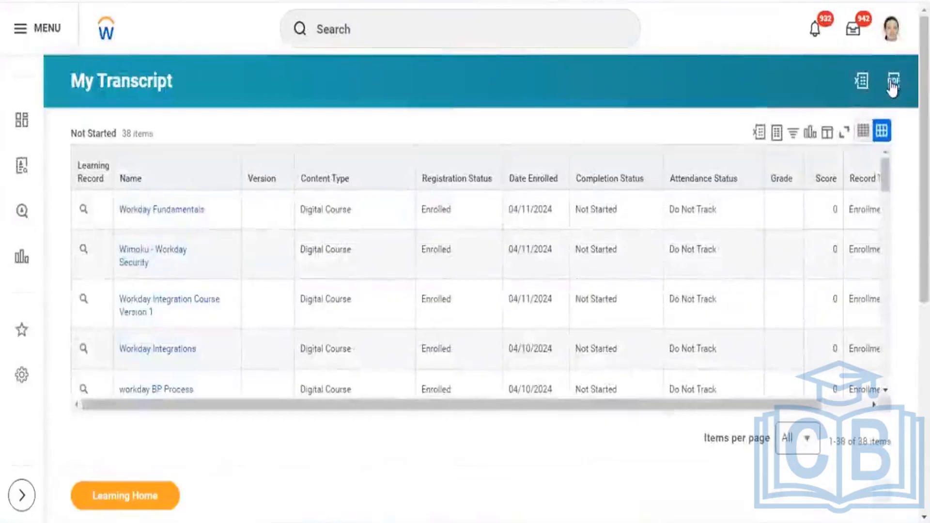
pyautogui.click(893, 81)
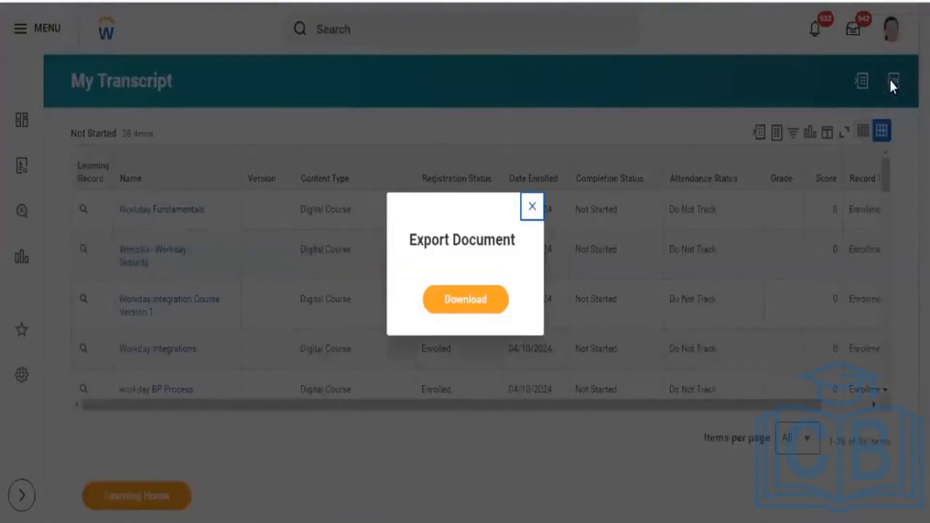
pyautogui.click(467, 299)
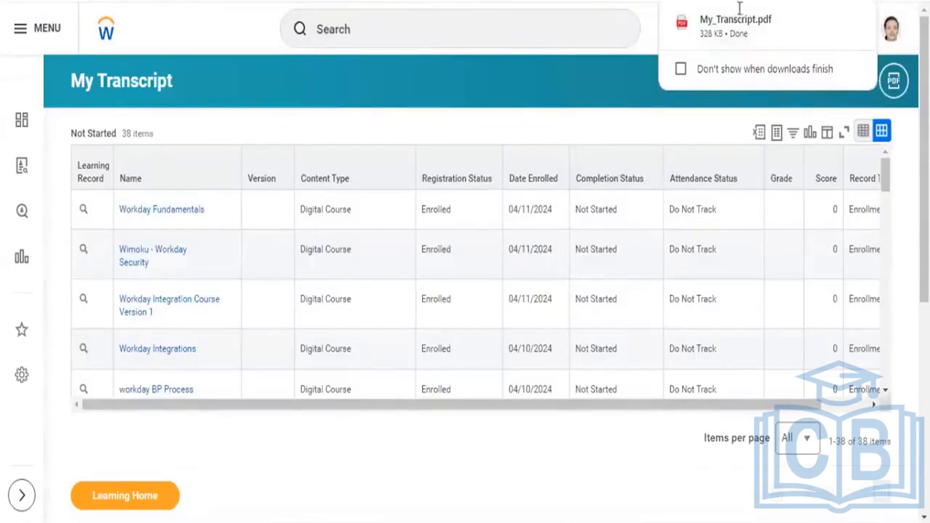
pyautogui.click(731, 20)
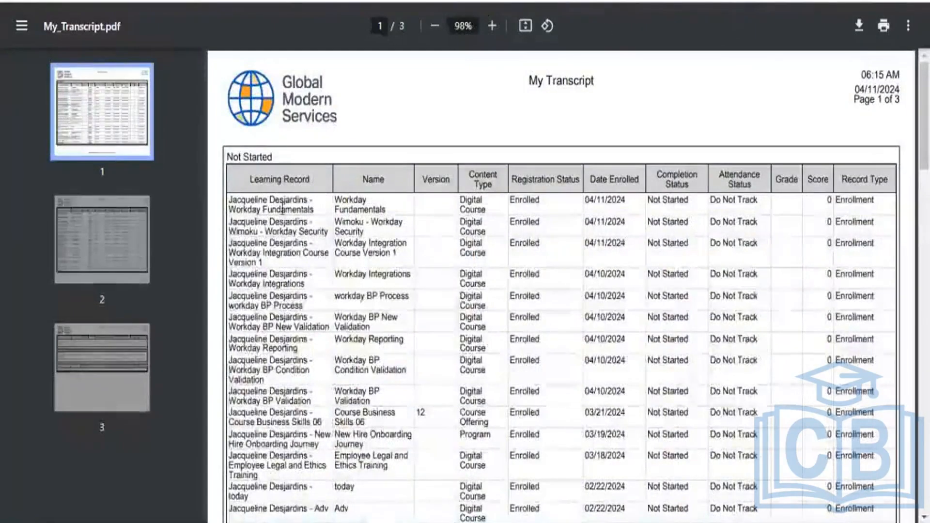
# Review all three pages of the exported transcript, covering its Not Started, In Progress and Learning History sections.
pyautogui.click(118, 232)
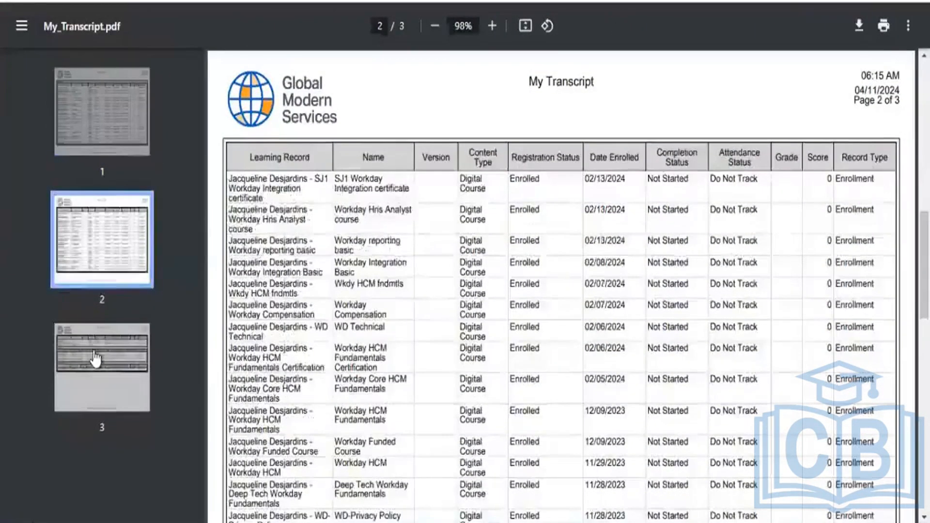
pyautogui.click(93, 356)
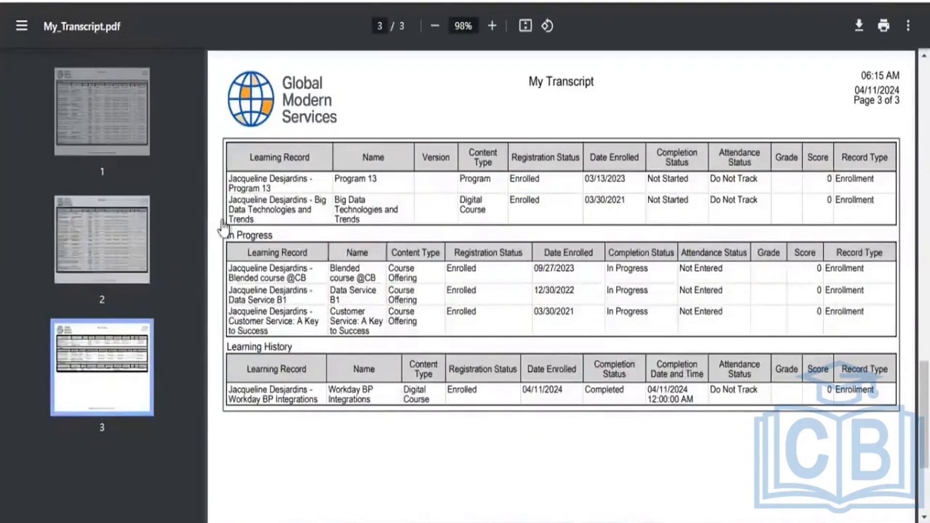
pyautogui.click(105, 120)
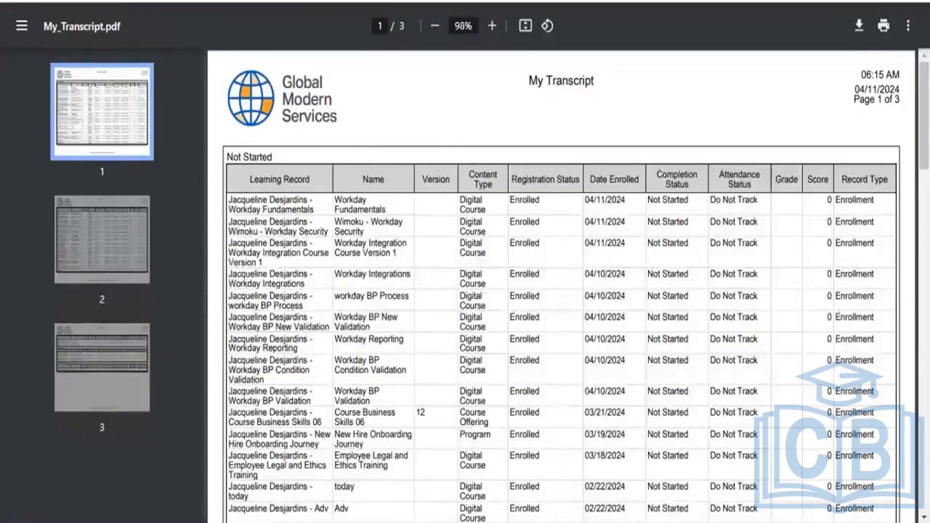
pyautogui.scroll(-4, 562, 285)
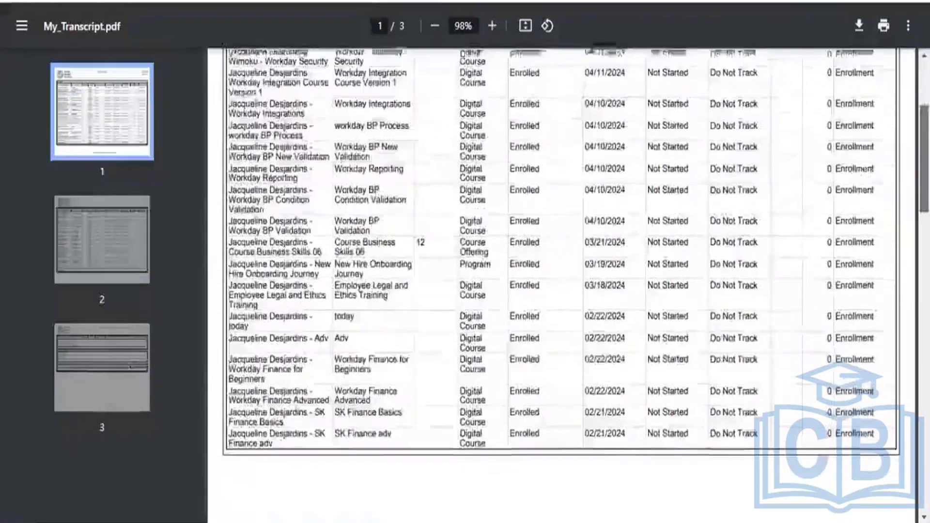
pyautogui.scroll(-7, 562, 285)
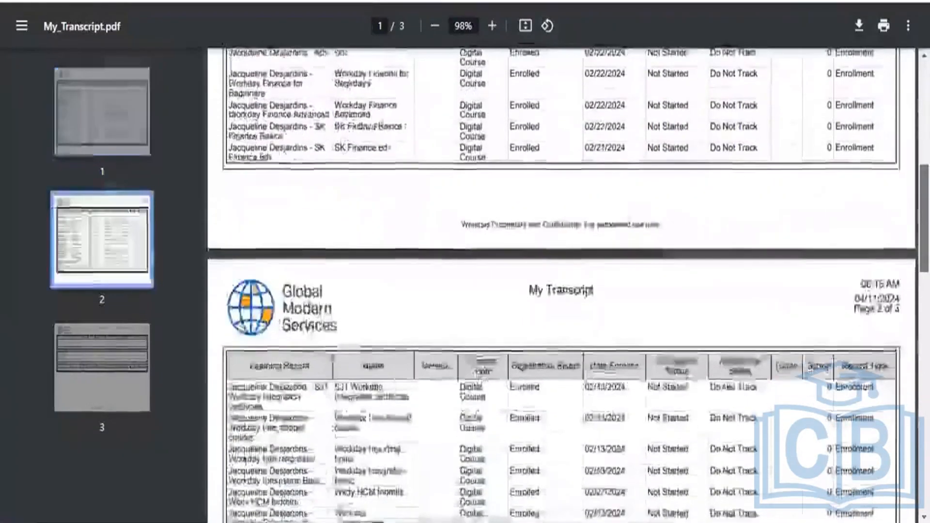
pyautogui.scroll(-20, 562, 285)
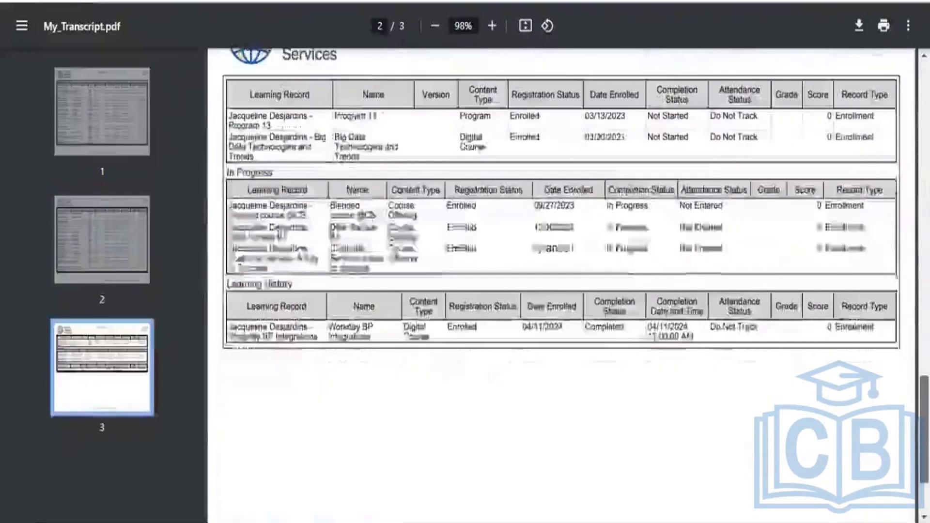
pyautogui.scroll(-1, 753, 252)
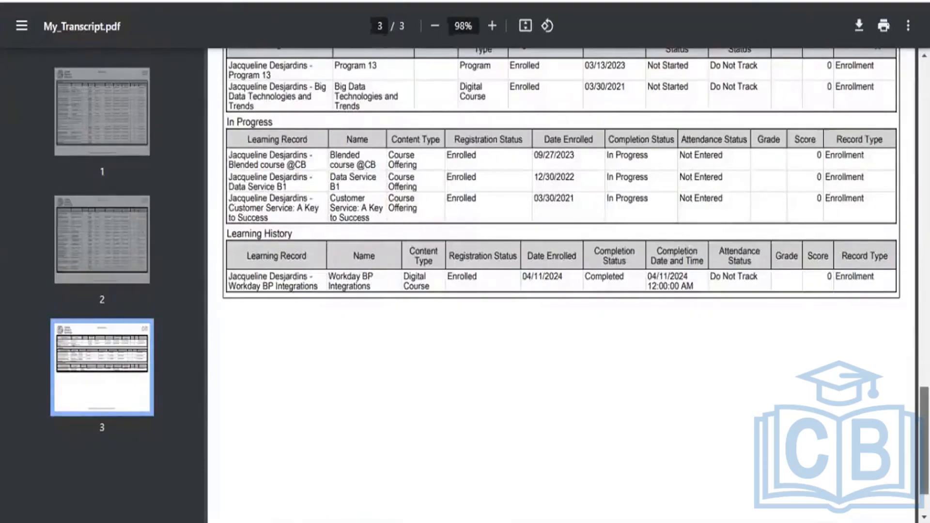
pyautogui.scroll(15, 561, 286)
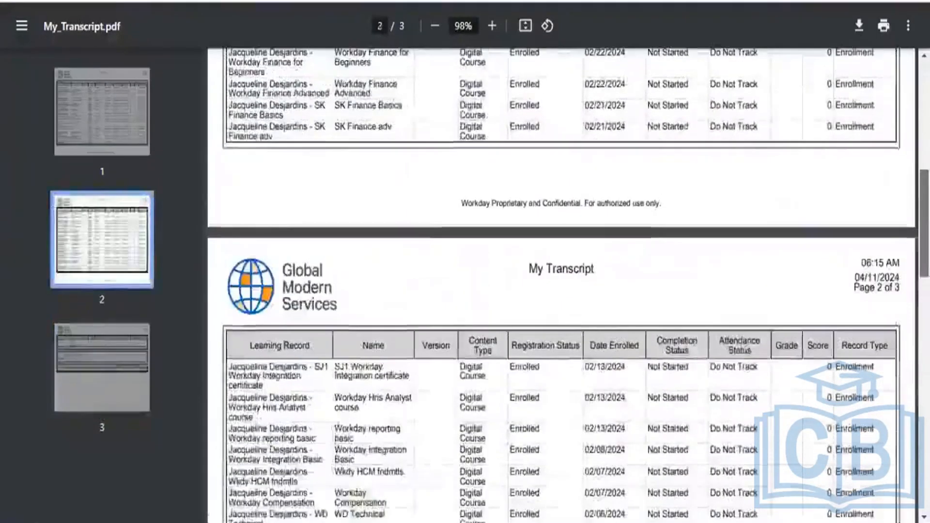
pyautogui.scroll(8, 896, 138)
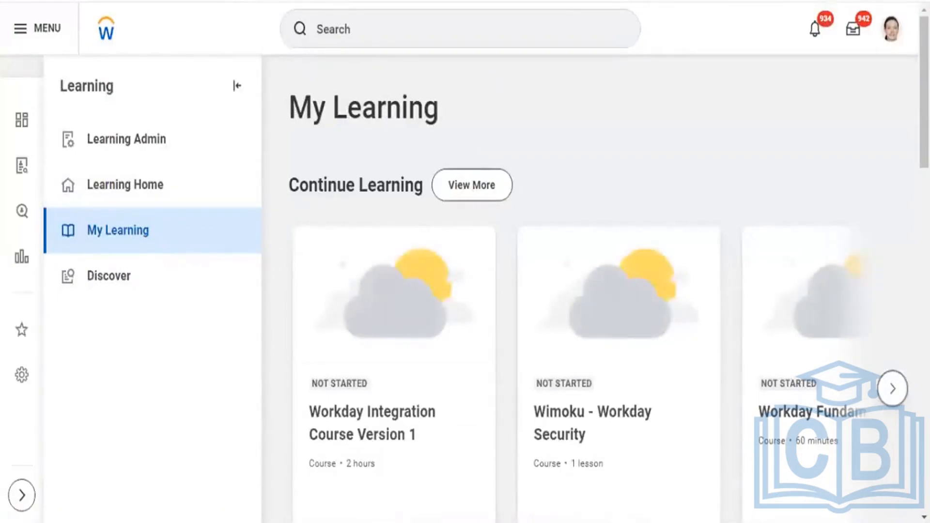
# Look over the My Learning page and open the Learning Admin dashboard.
pyautogui.scroll(-10, 581, 291)
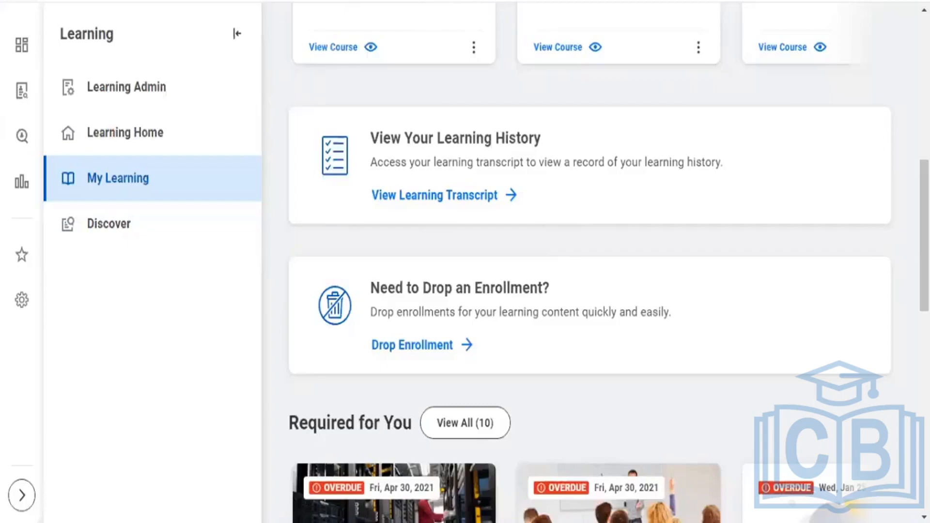
pyautogui.scroll(10, 599, 291)
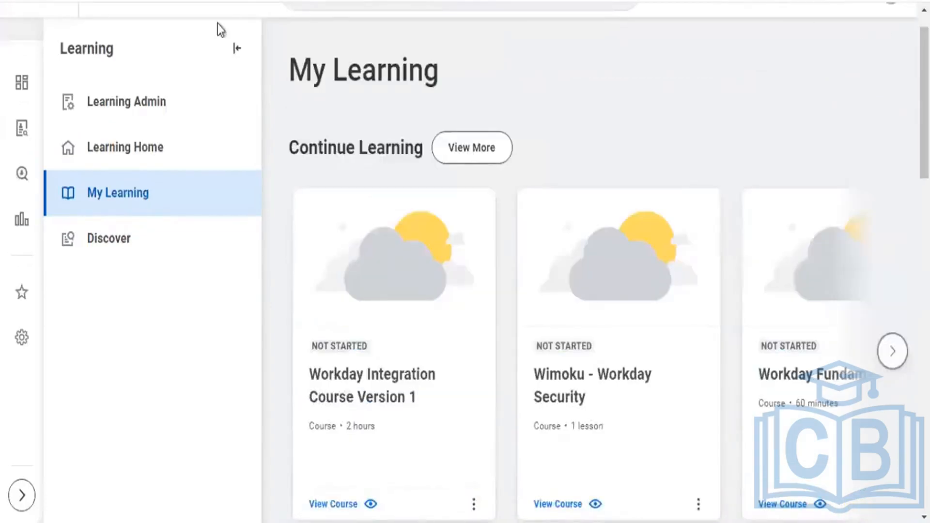
pyautogui.click(138, 104)
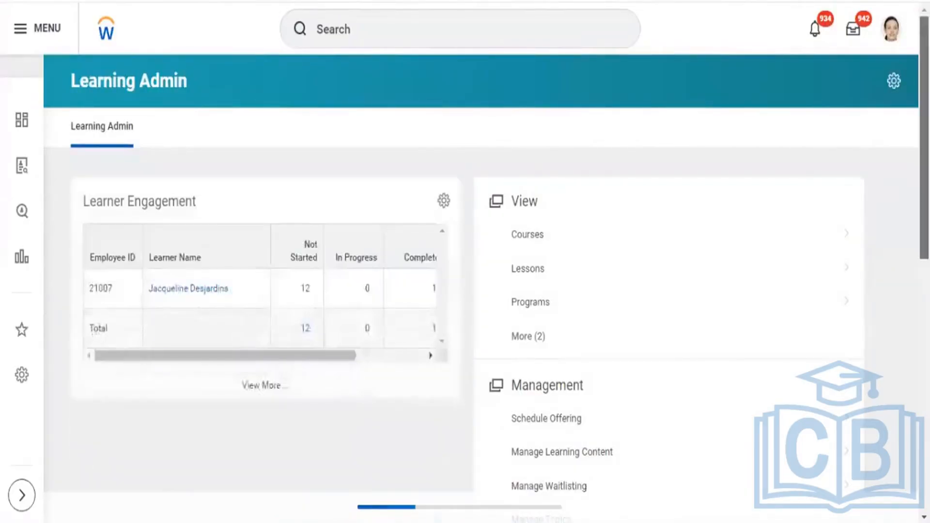
# Examine the Learning Admin dashboard's reports and its Management, Campaigns and Create links, and expand the full list of View links.
pyautogui.scroll(-3, 465, 261)
pyautogui.scroll(-15, 465, 262)
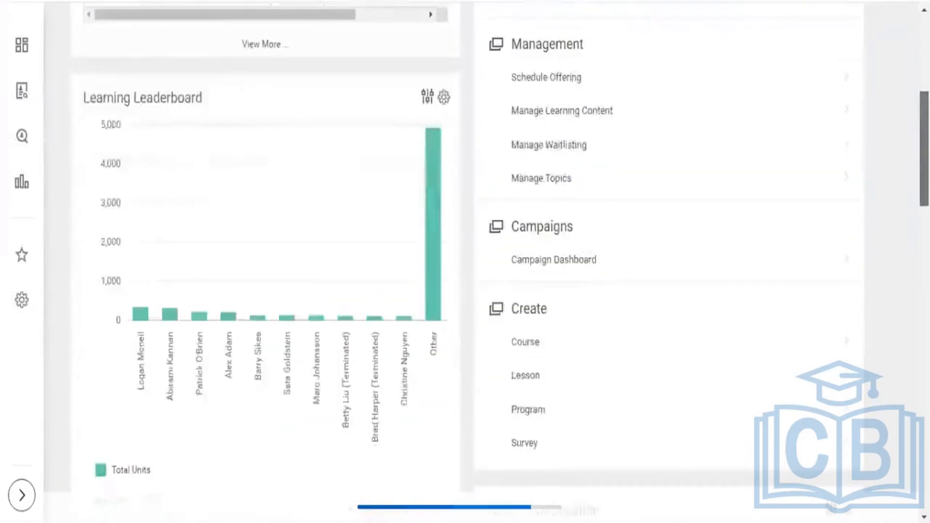
pyautogui.scroll(-13, 465, 262)
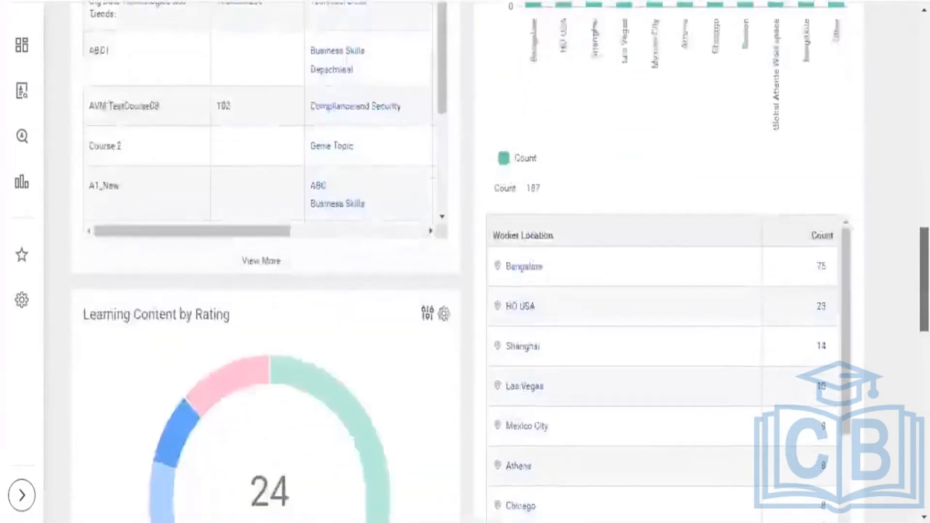
pyautogui.scroll(-9, 465, 261)
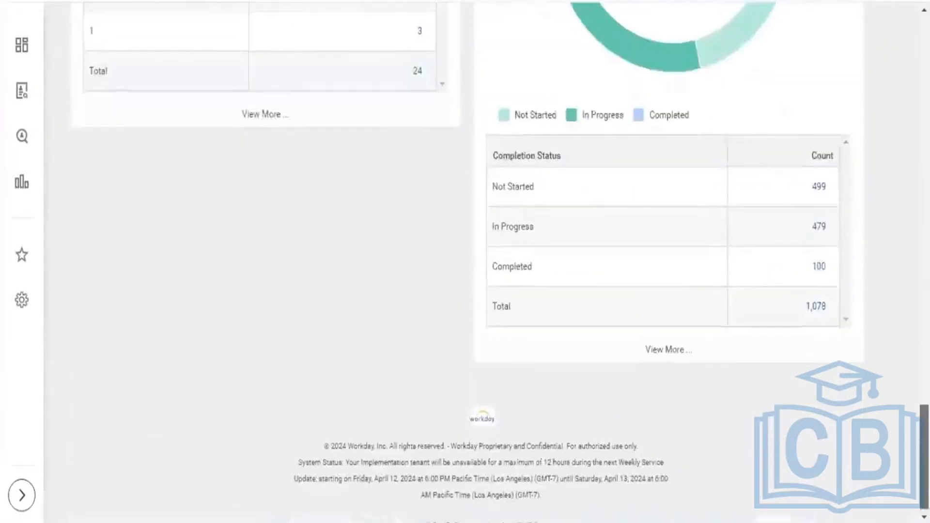
pyautogui.scroll(10, 465, 262)
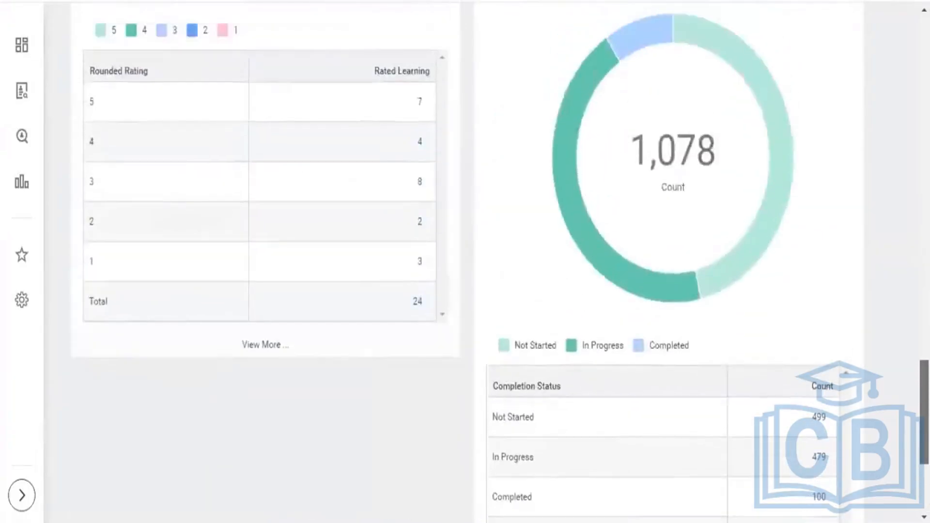
pyautogui.scroll(5, 464, 262)
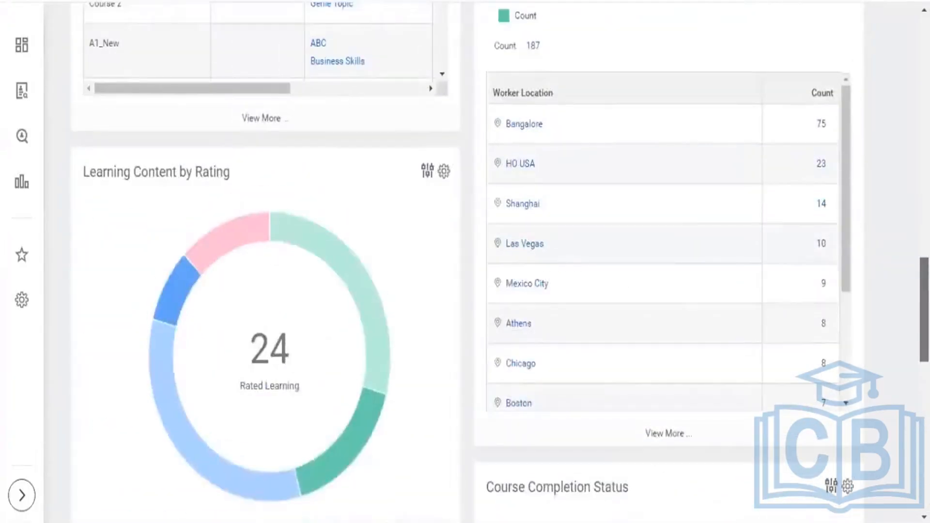
pyautogui.scroll(3, 465, 262)
pyautogui.scroll(5, 465, 262)
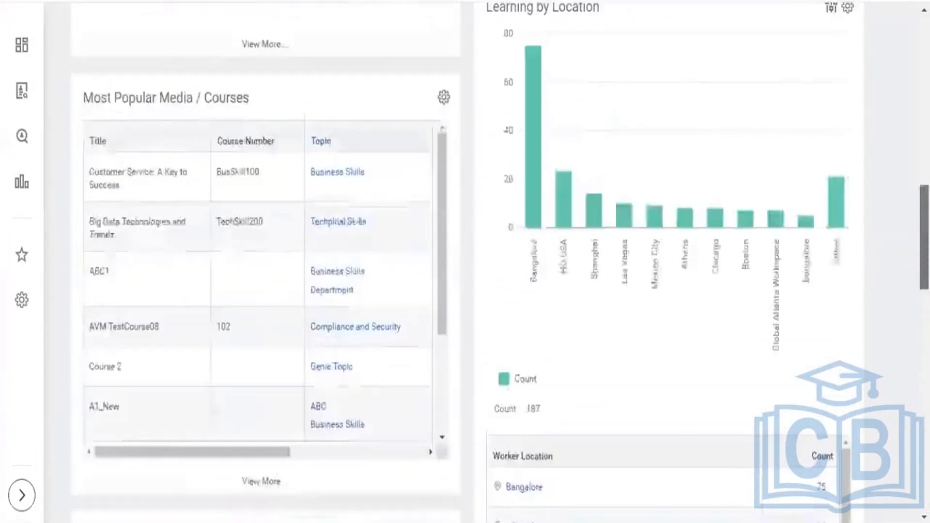
pyautogui.scroll(9, 465, 261)
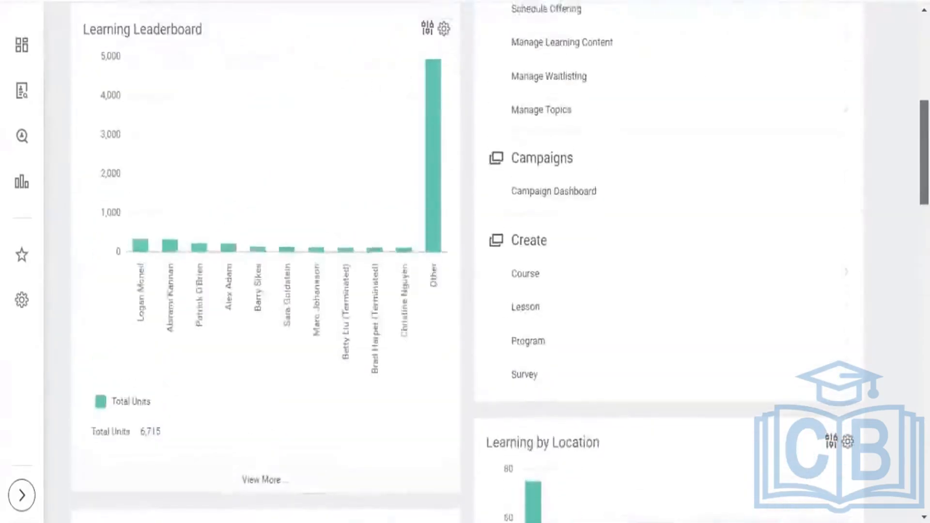
pyautogui.scroll(7, 465, 262)
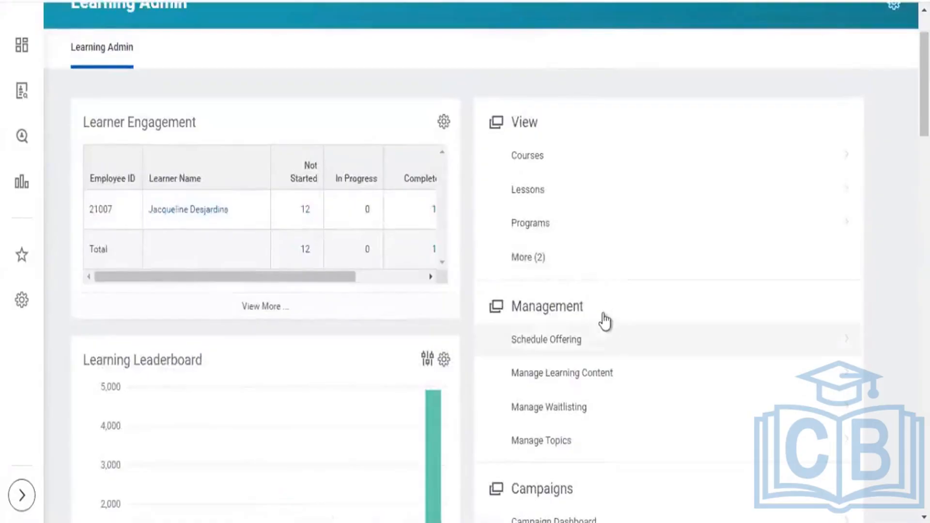
pyautogui.click(529, 260)
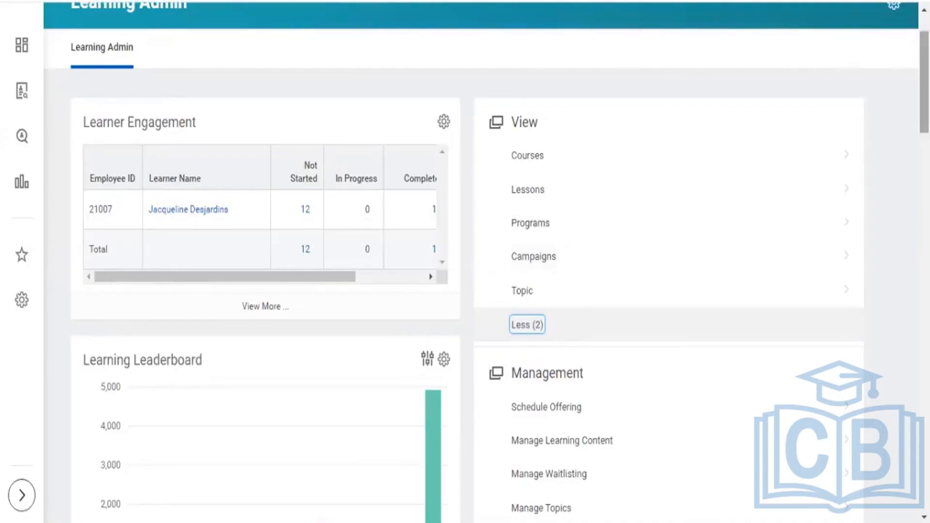
pyautogui.scroll(2, 465, 261)
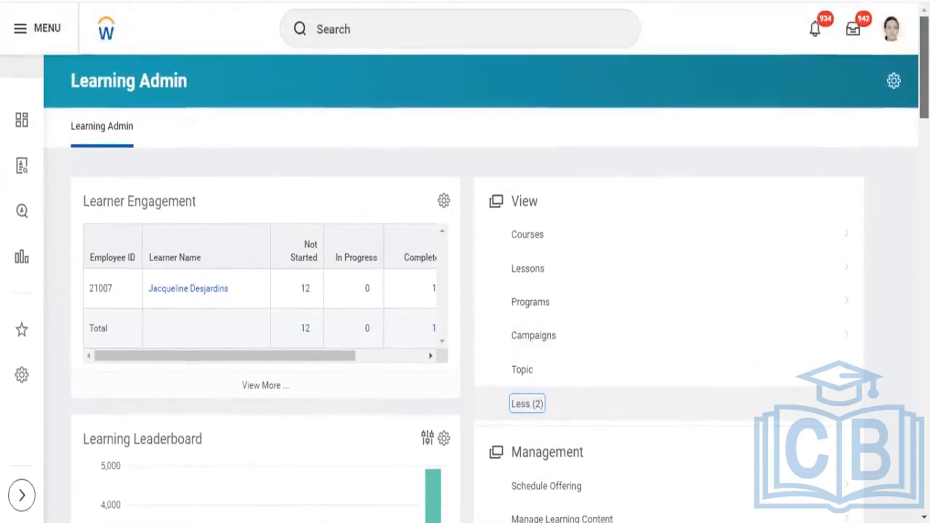